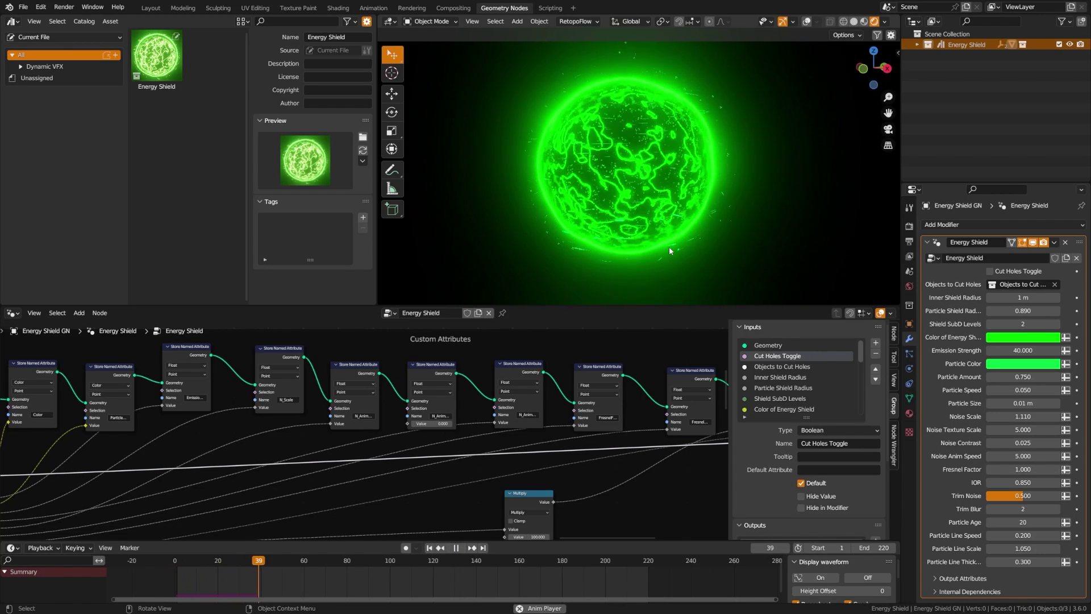
Pause the shield animation and scrub back to frame 17's half-dome shield
left_click(456, 548)
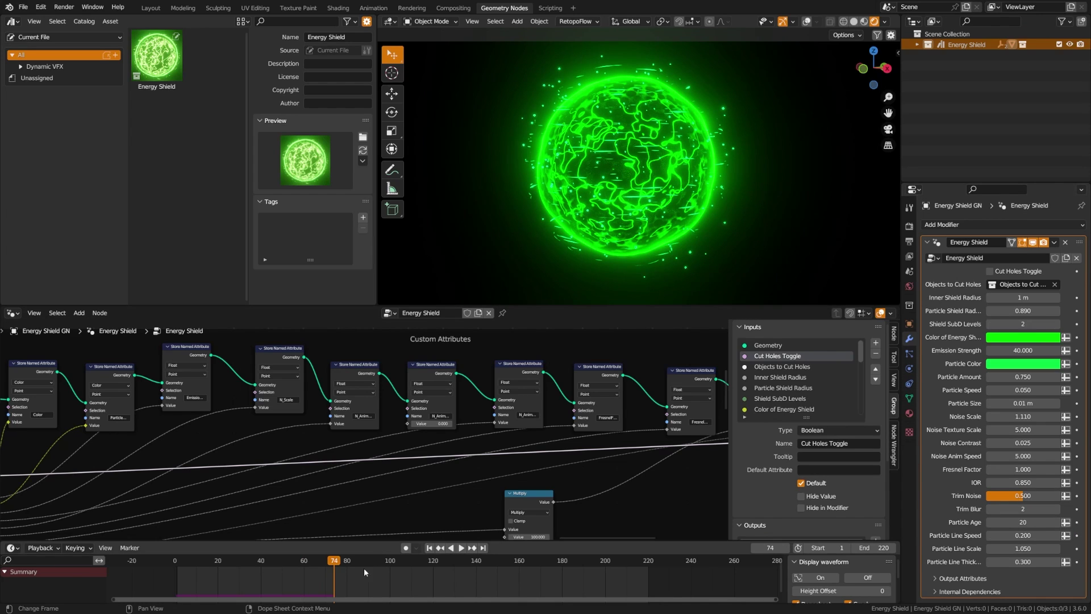
left_click_drag(337, 561, 284, 561)
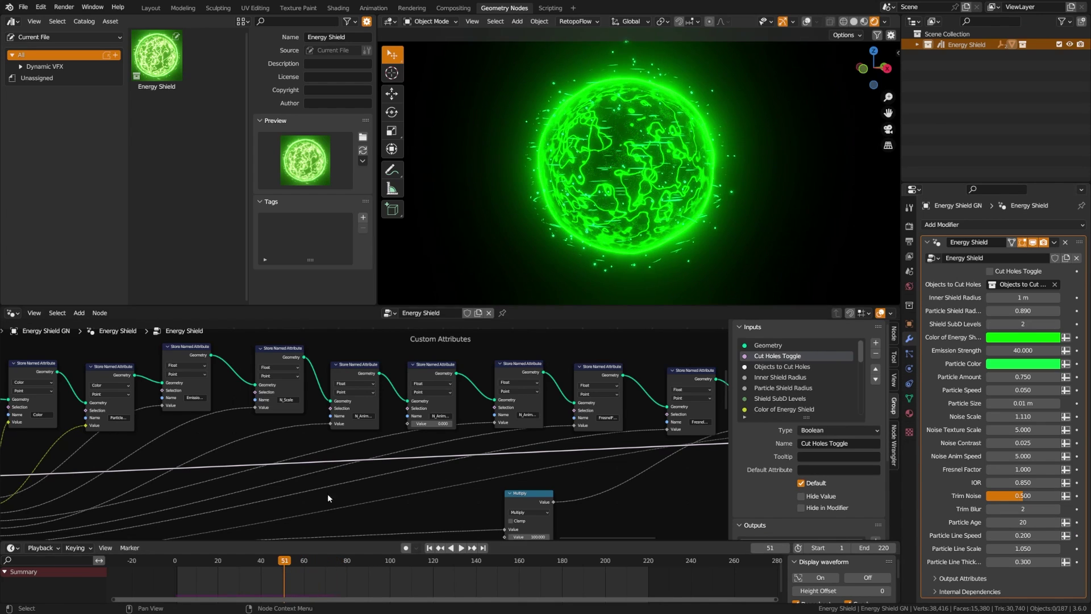
mouse_move(209, 561)
left_mouse_down()
mouse_move(198, 561)
mouse_move(210, 562)
left_mouse_up()
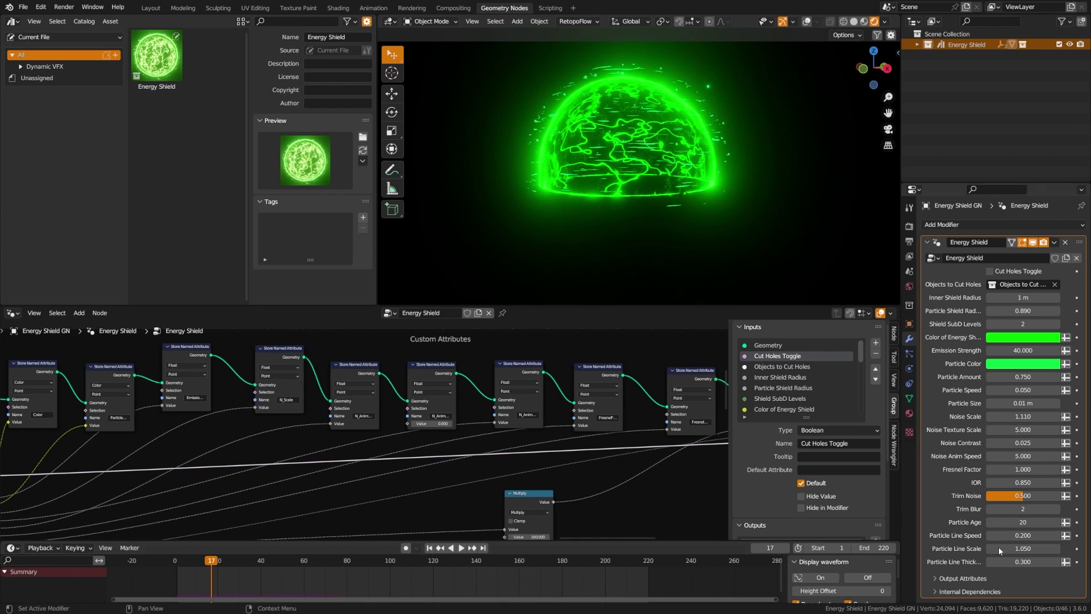
Keep Trim Blur at 2 and lower the shield's Trim Noise to 0.443
left_click(989, 510)
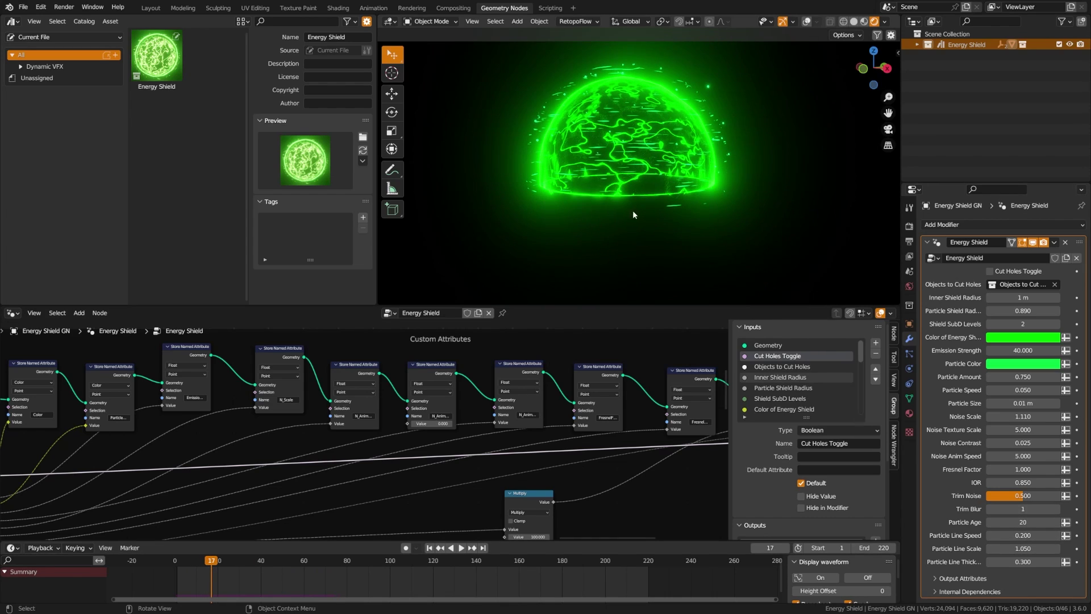
left_click(1057, 509)
mouse_move(1023, 495)
left_mouse_down()
mouse_move(1061, 495)
mouse_move(991, 495)
mouse_move(1012, 497)
left_mouse_up()
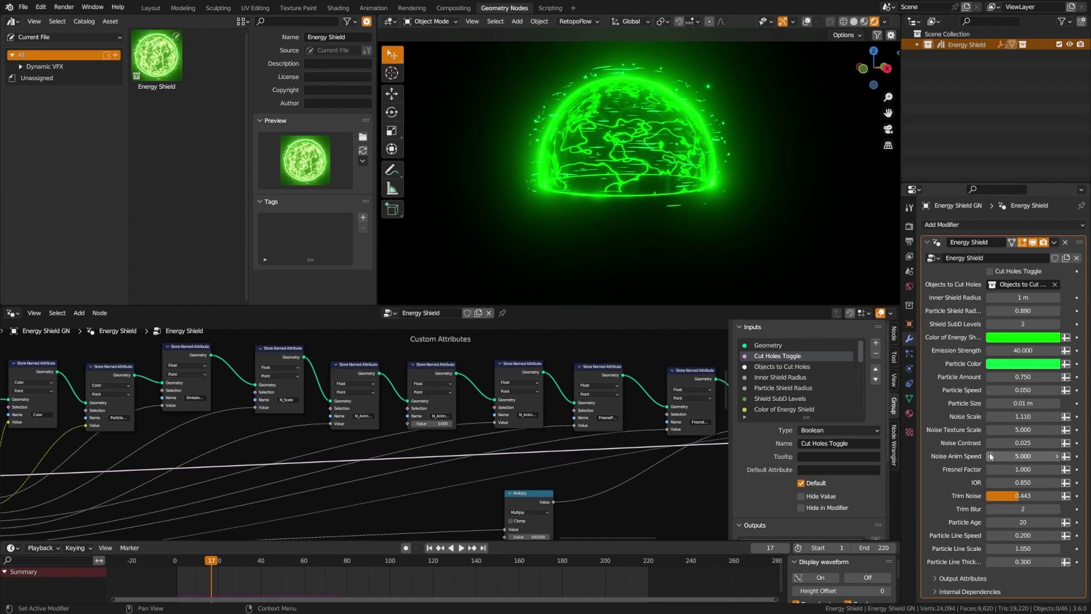
Add a small icosphere to the Objects to Cut holes collection, shifted right and shrunk
left_click(918, 45)
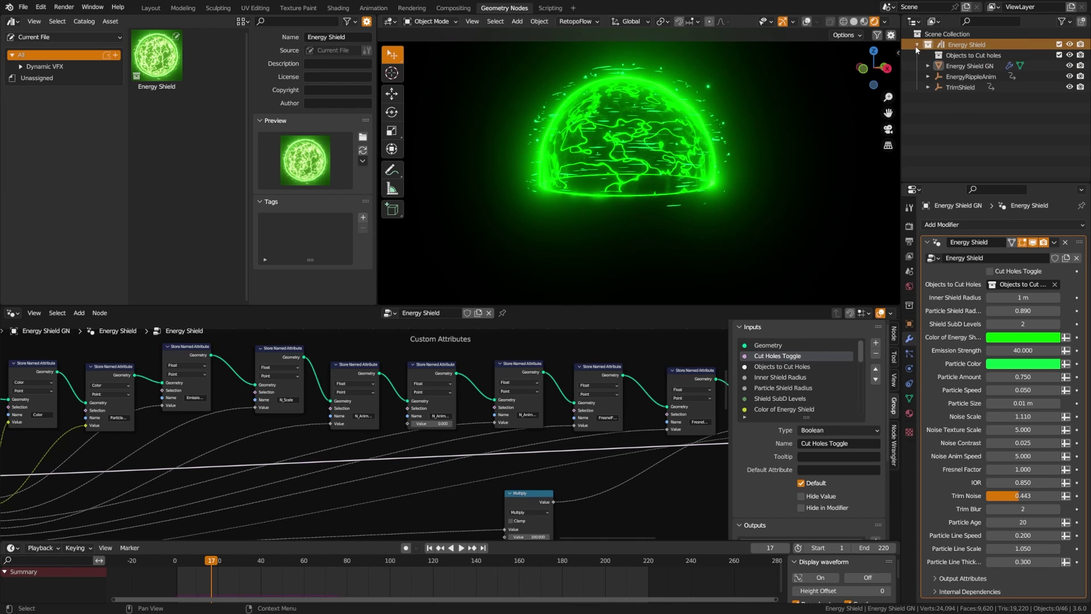
left_click(997, 56)
key("shift+a")
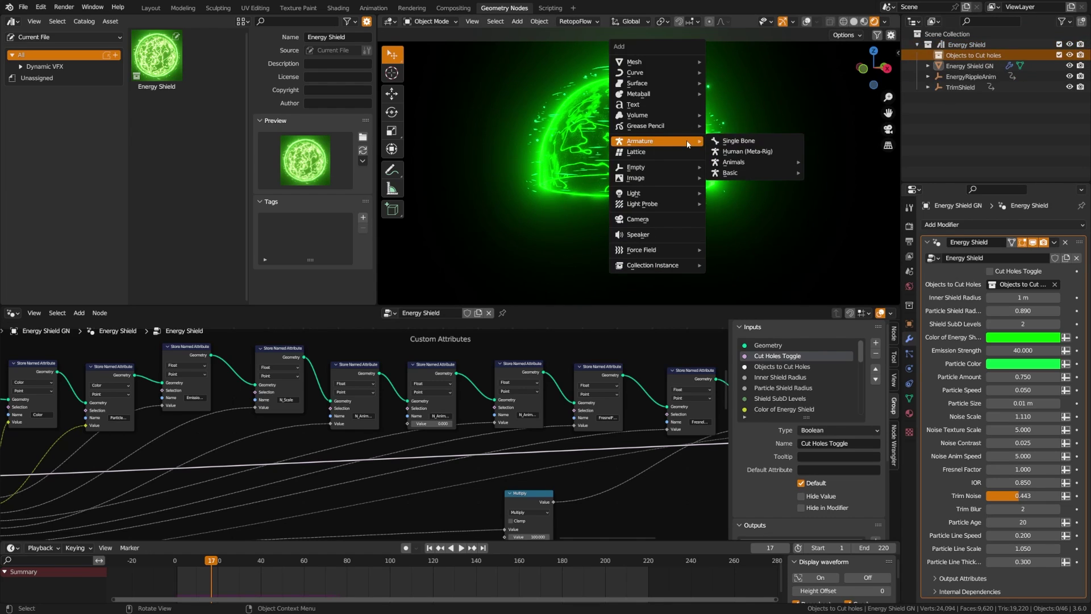
mouse_move(660, 61)
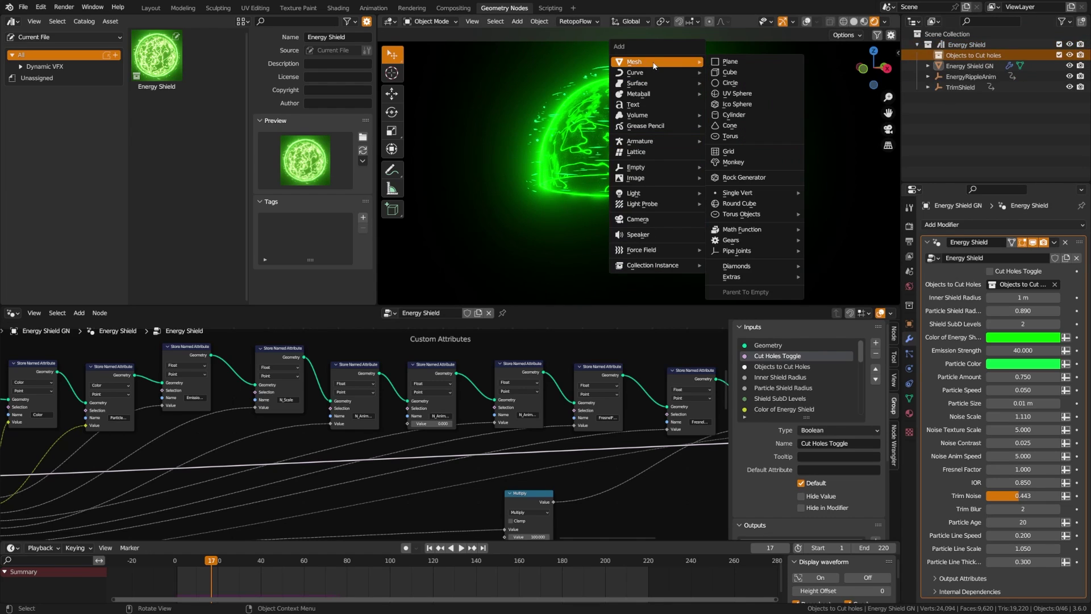
left_click(739, 104)
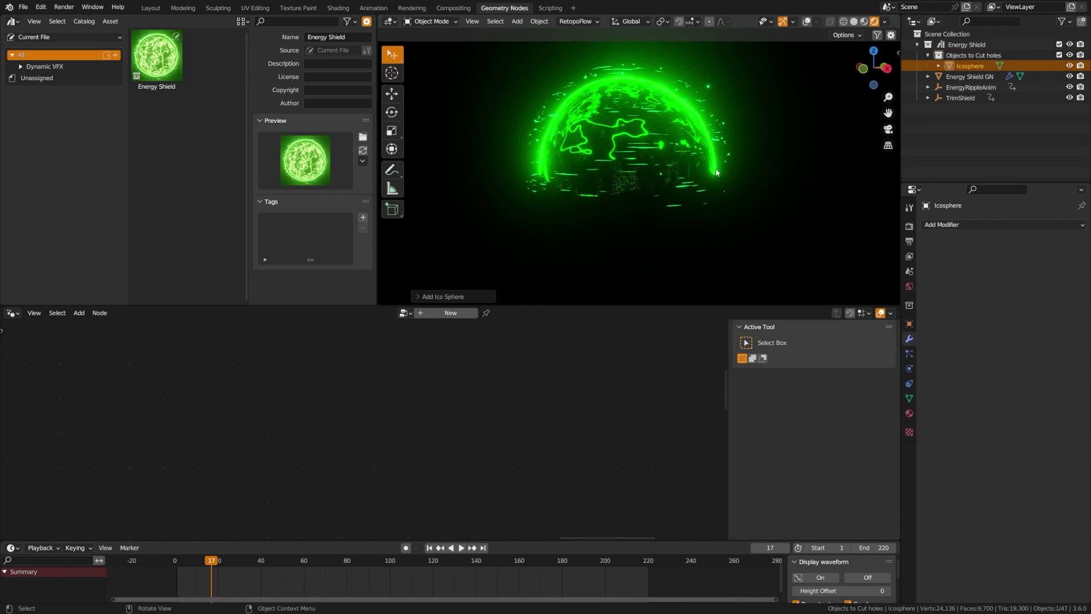
left_click(806, 21)
key("g")
key("Return")
key("s")
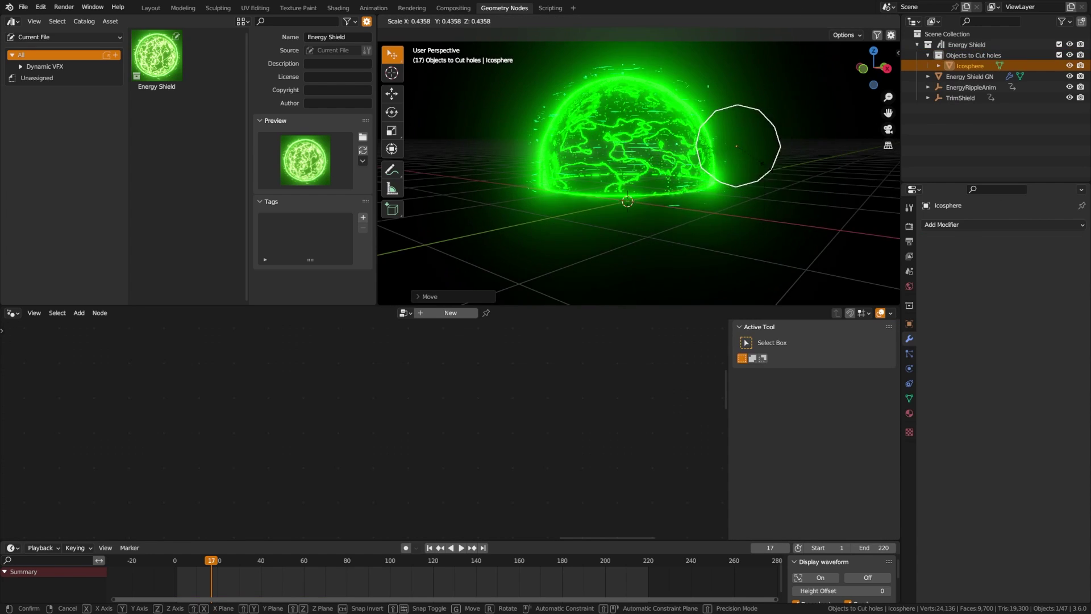
left_click(783, 146)
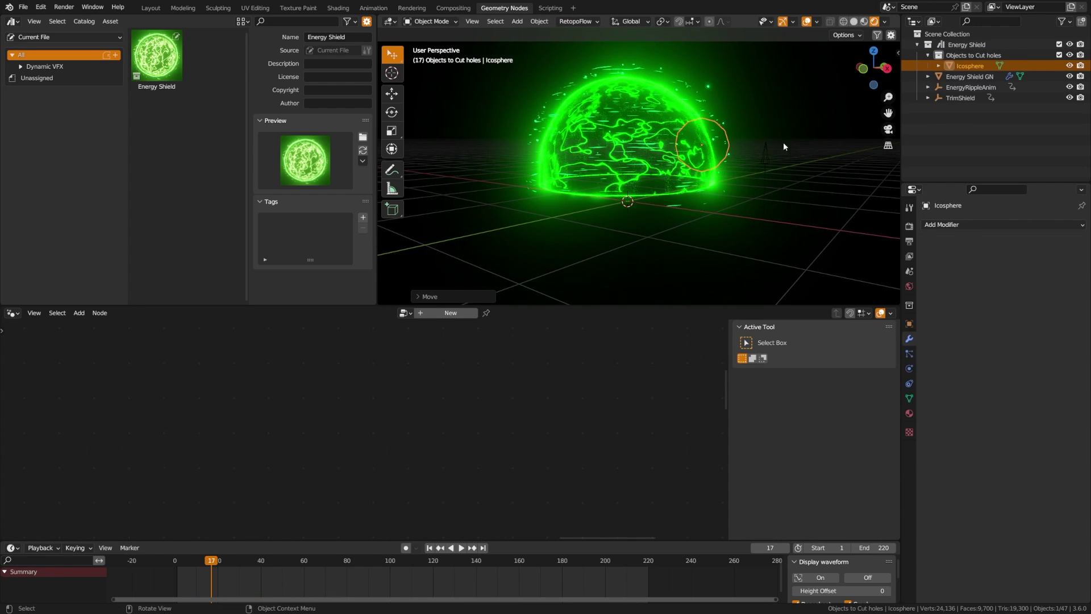
Hide the world background and turn on hole cutting for the Energy Shield
left_click(885, 21)
left_click(837, 88)
middle_click_drag(751, 170, 714, 186)
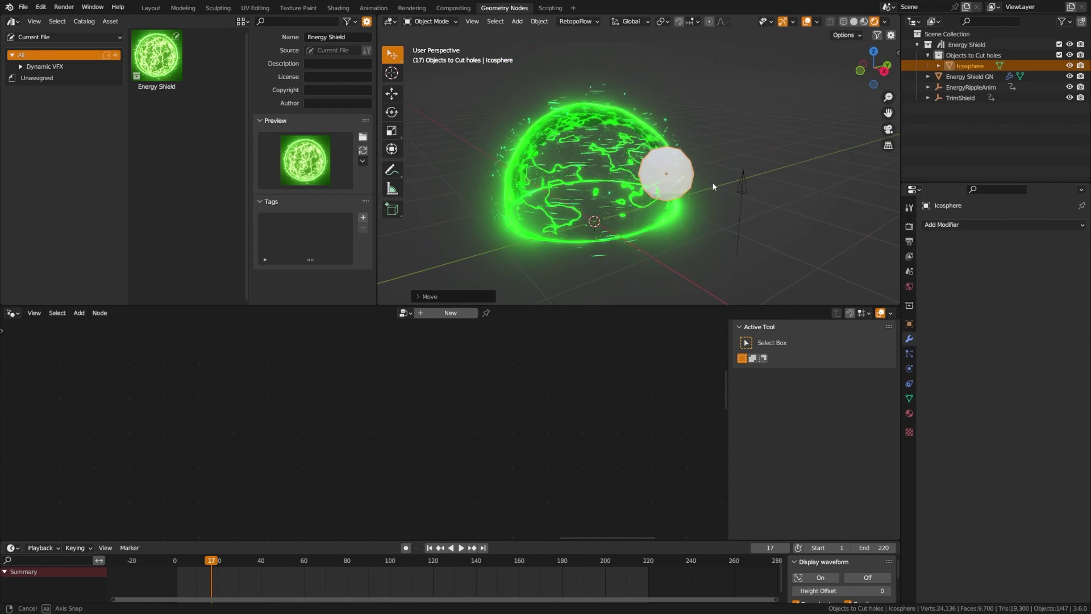
left_click(966, 44)
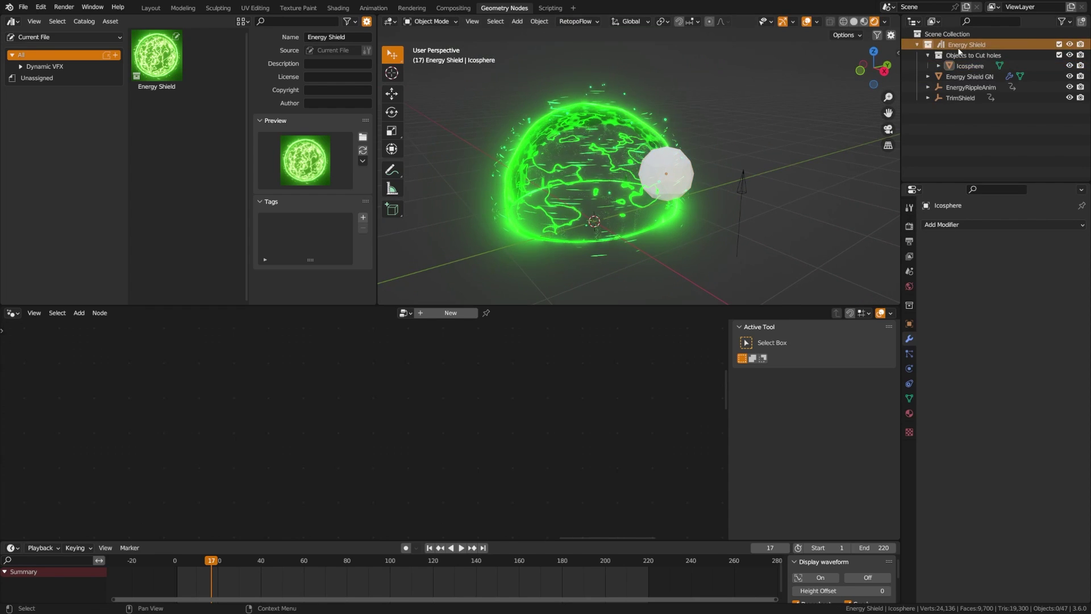
left_click(589, 193)
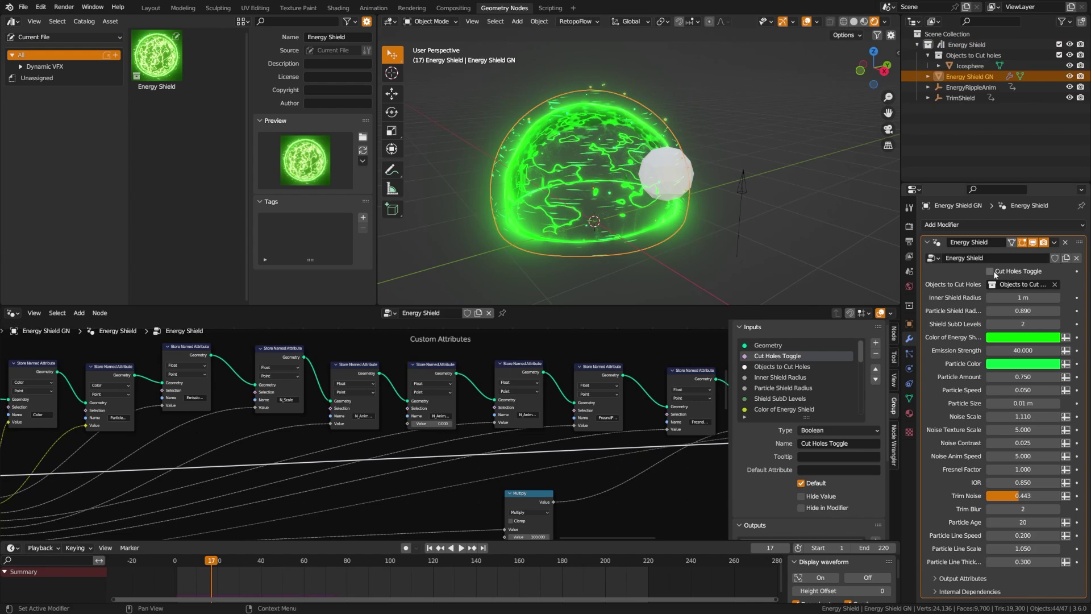
left_click(990, 271)
middle_click_drag(660, 170, 632, 174)
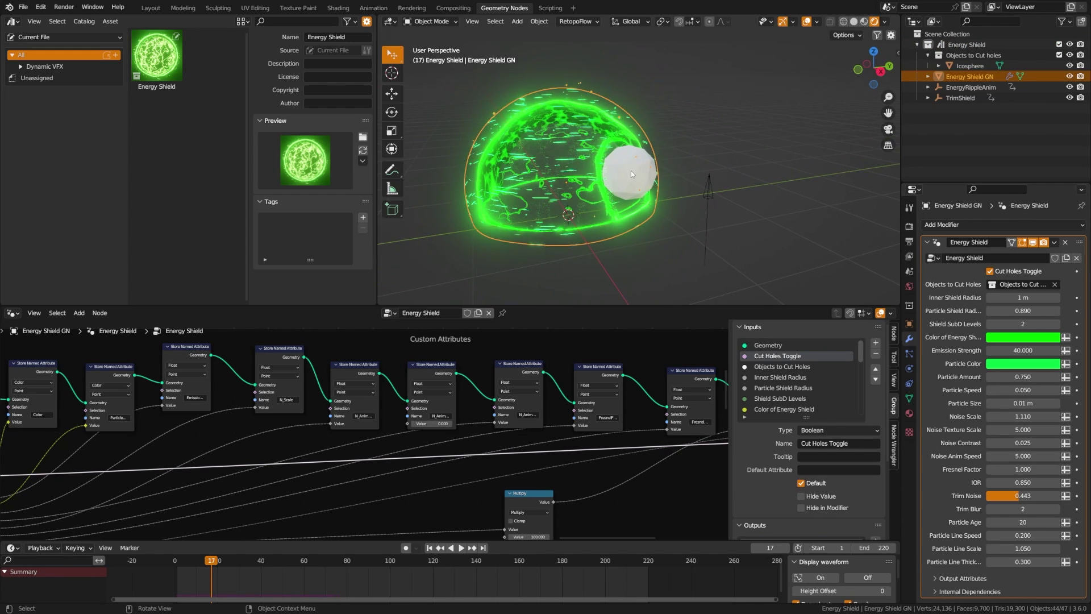
Move the icosphere to the shield's edge and lower the TrimShield empty
left_click(633, 174)
key("g")
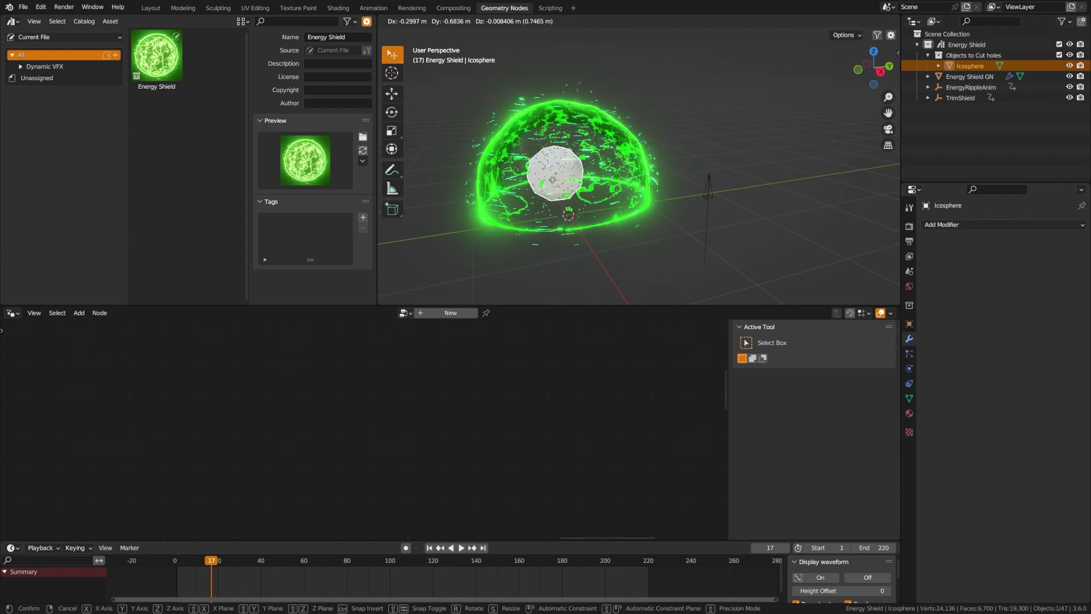
left_click(686, 187)
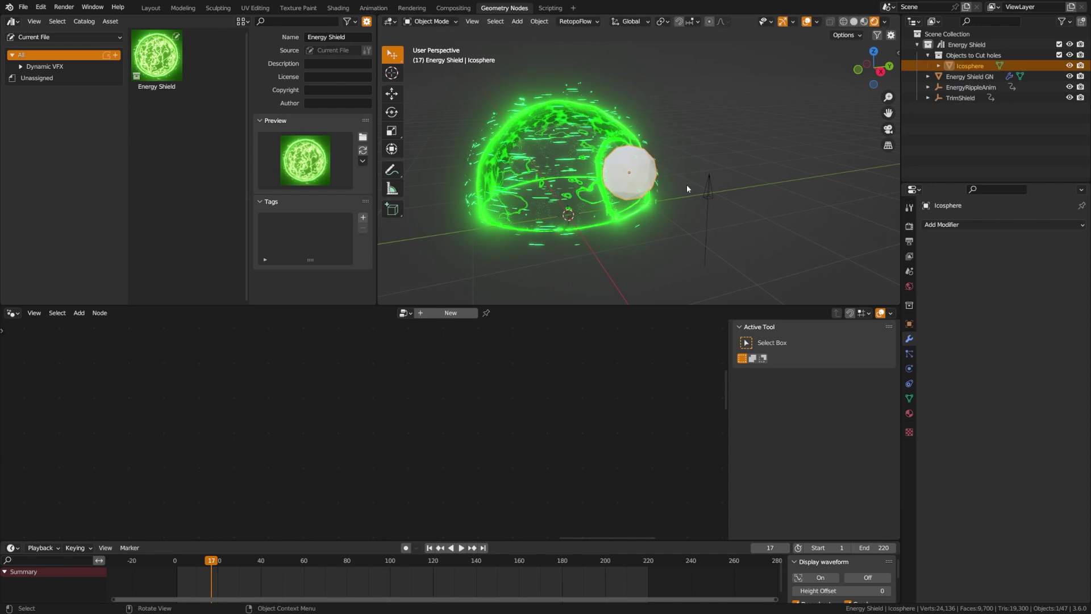
left_click(708, 213)
key("g")
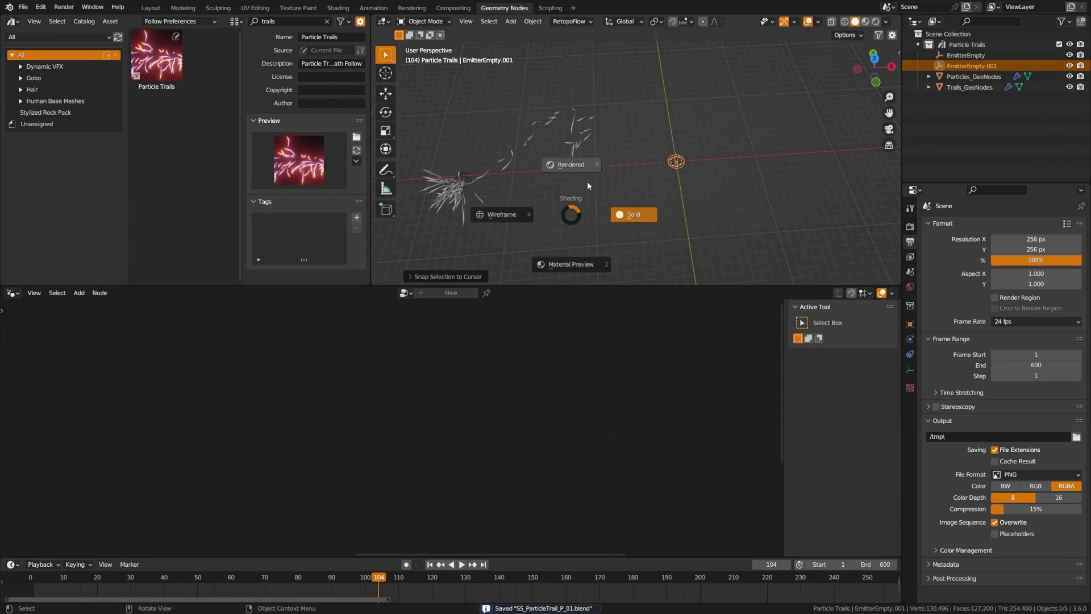
left_click(587, 182)
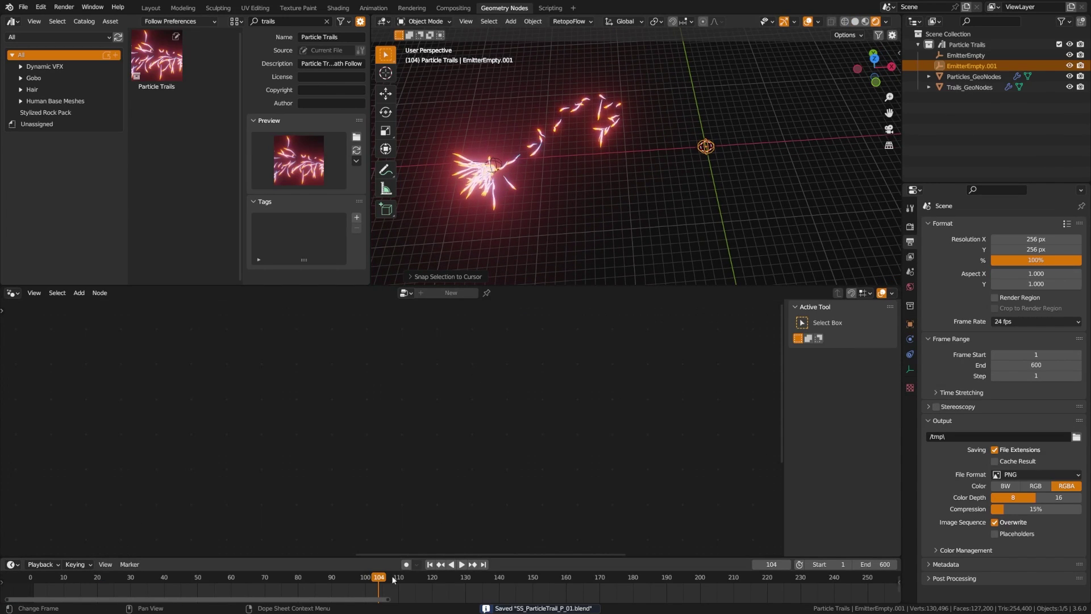
Move the Particle Trails EmitterEmpty to a new spot and show the trails' modifier inputs
left_click(430, 564)
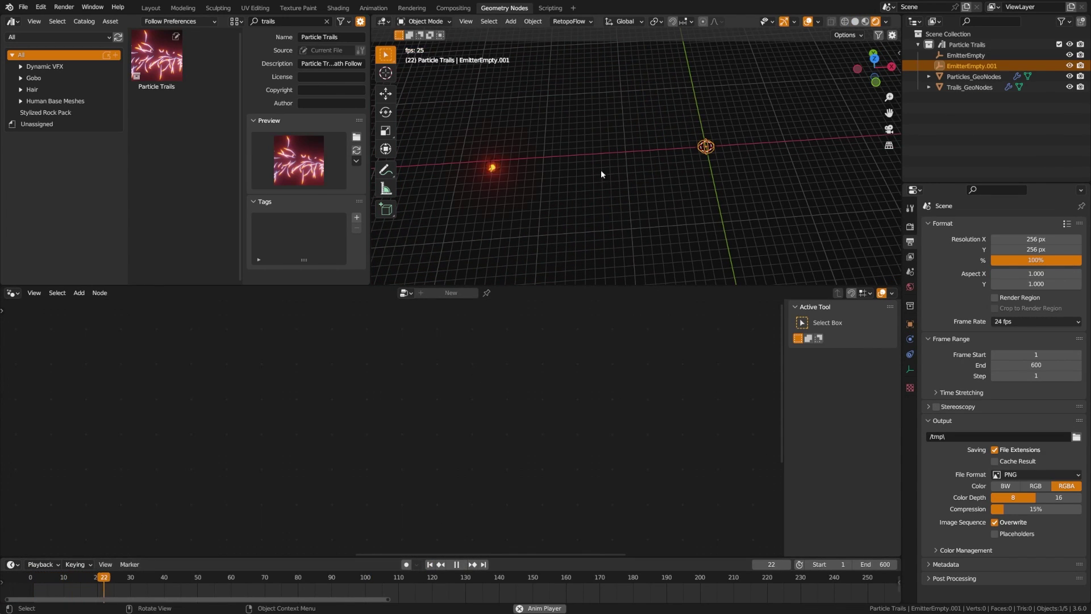
left_click(506, 166)
key("g")
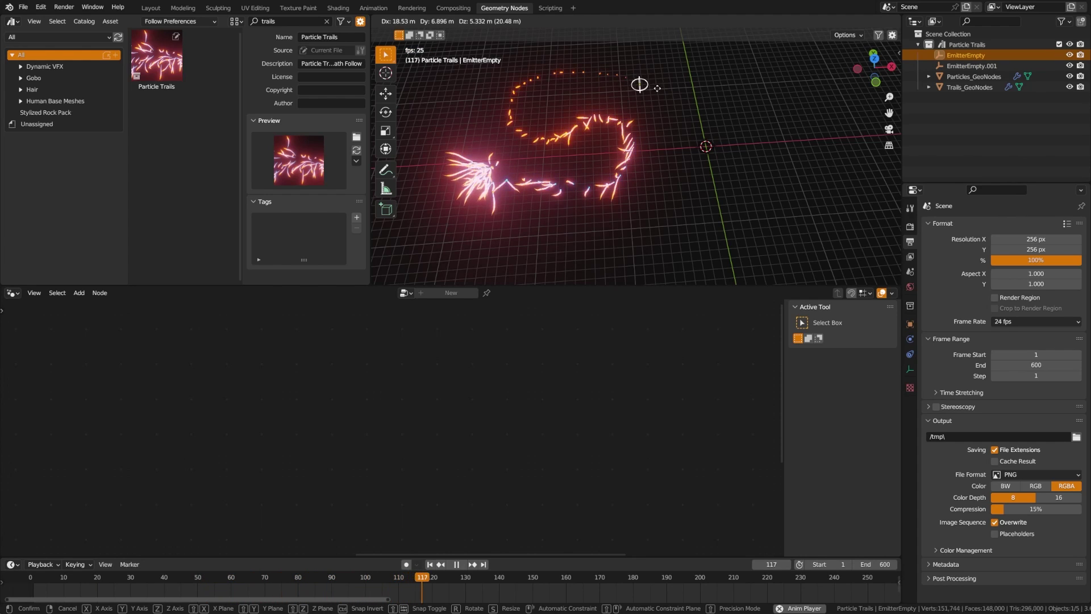
left_click(765, 169)
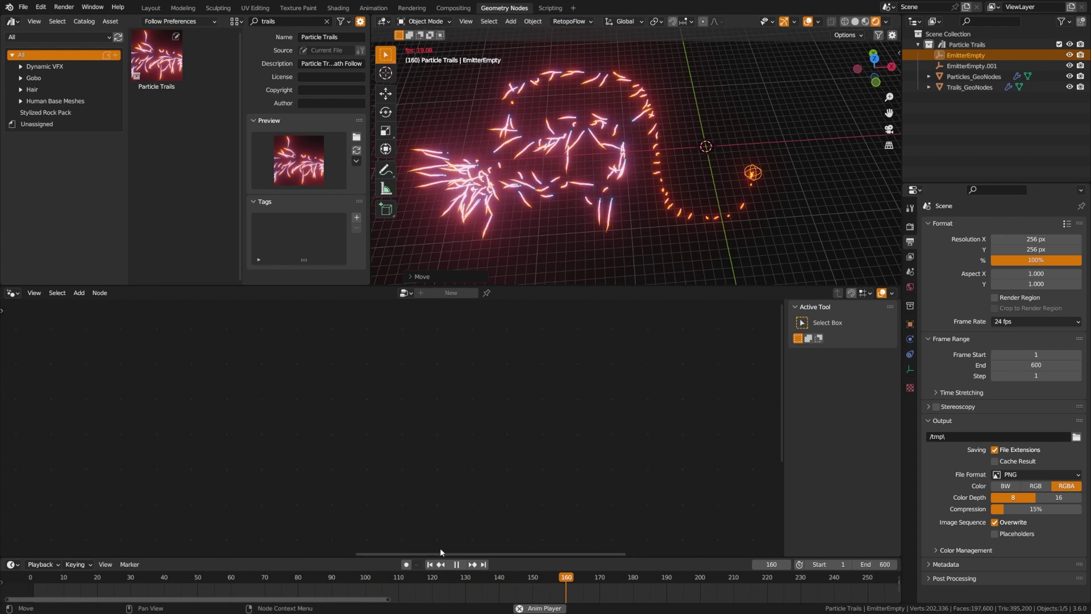
left_click(457, 564)
left_click(582, 224)
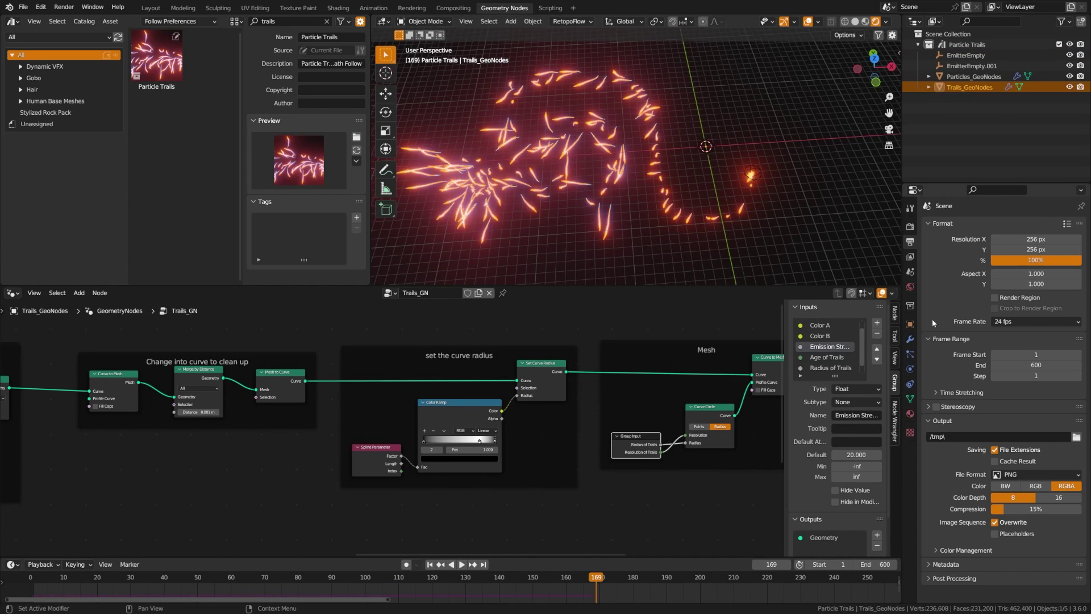
left_click(911, 339)
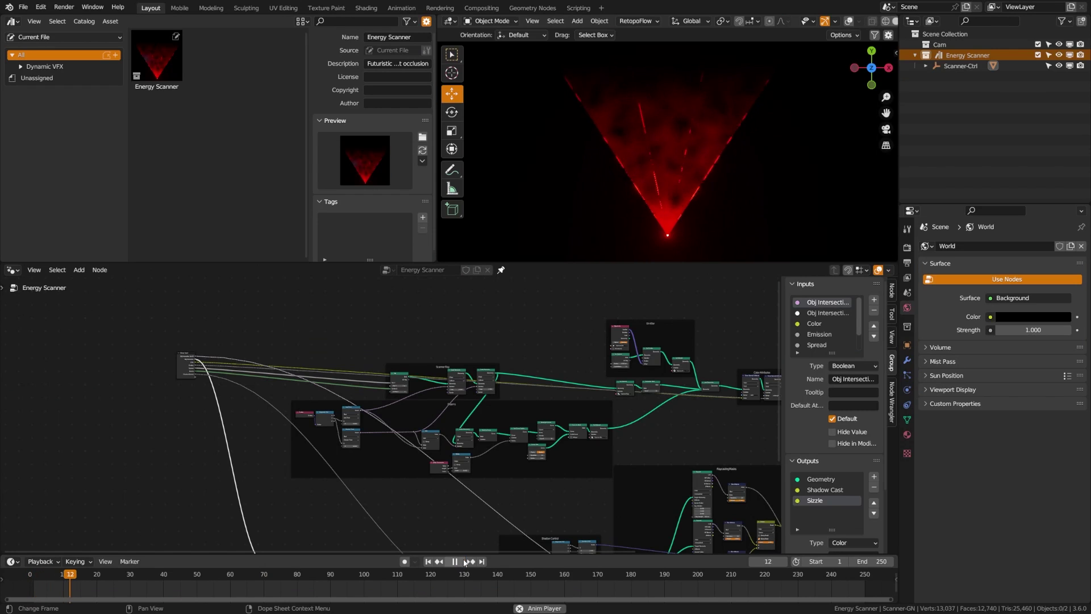
Move the Scanner-Ctrl cone up and to the left, then stop the scanner animation
left_click(958, 66)
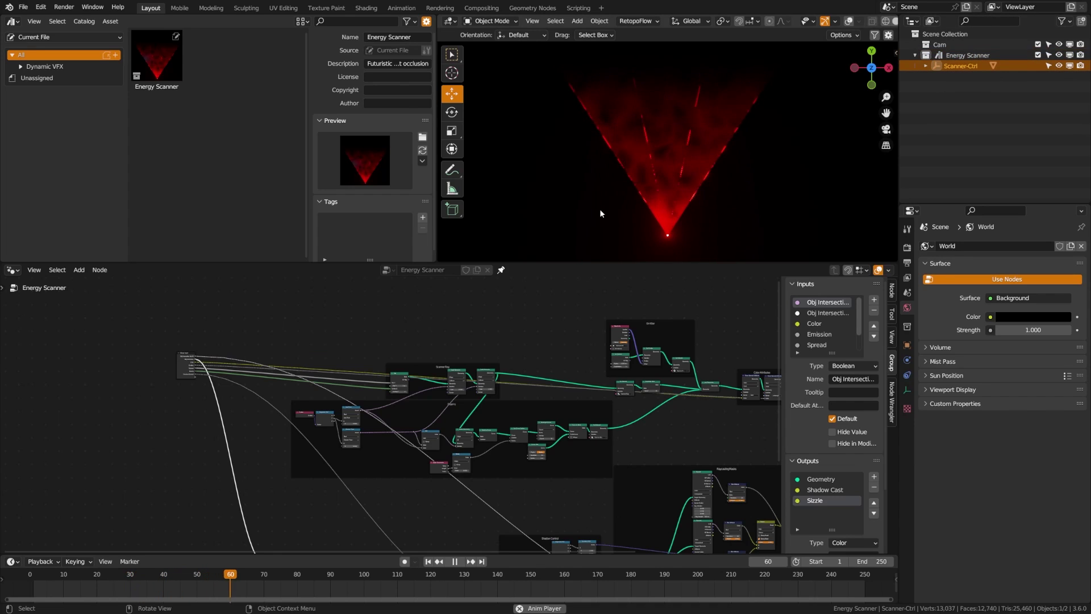
left_click(705, 224)
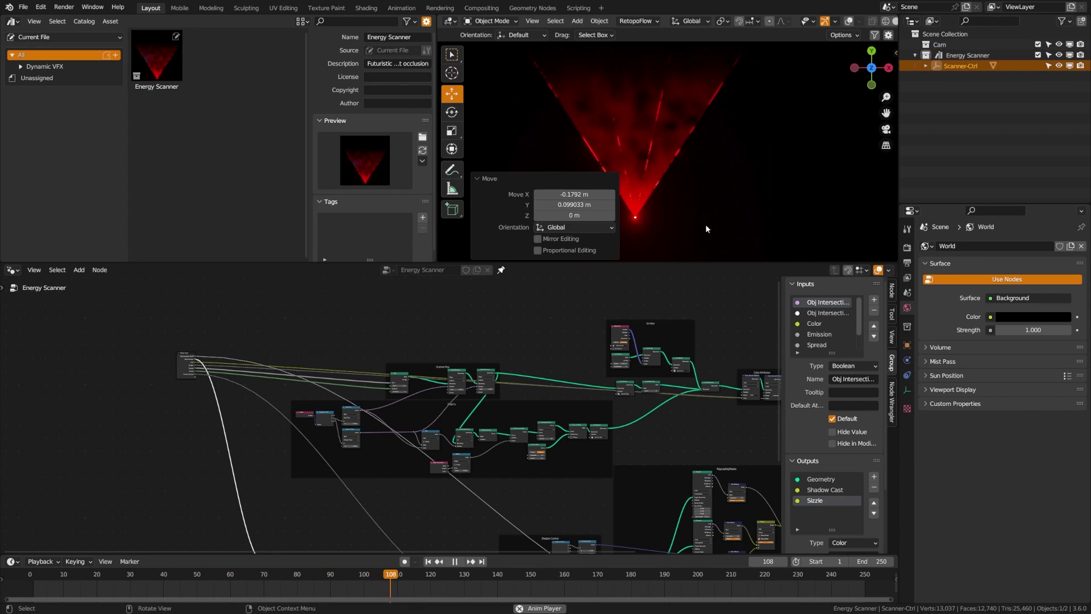
key("space")
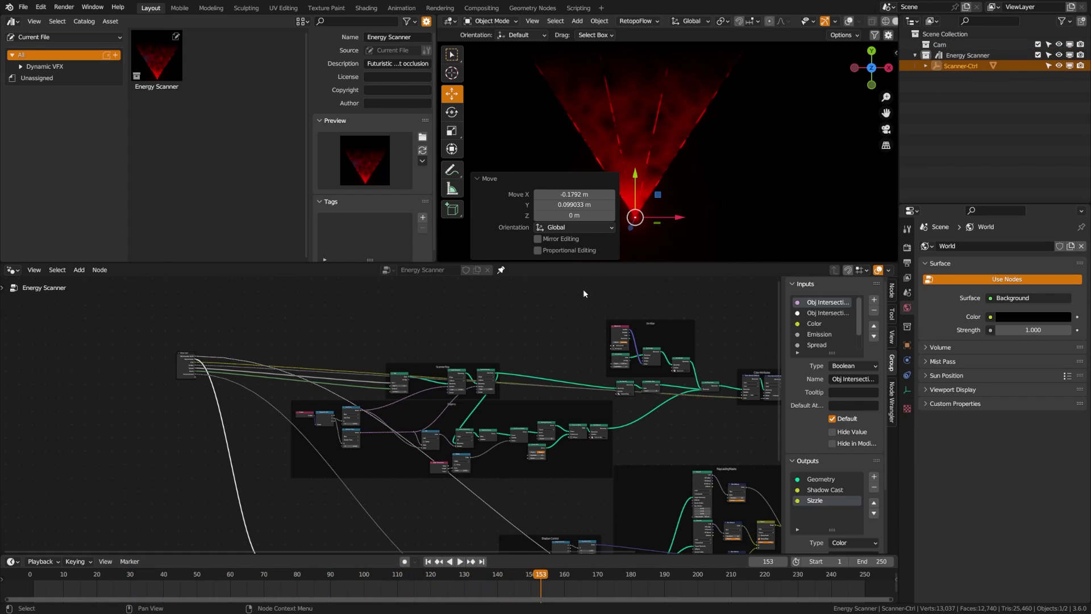
Widen the scanner beam Spread to 1.87 m and collapse Output Attributes
left_click(642, 150)
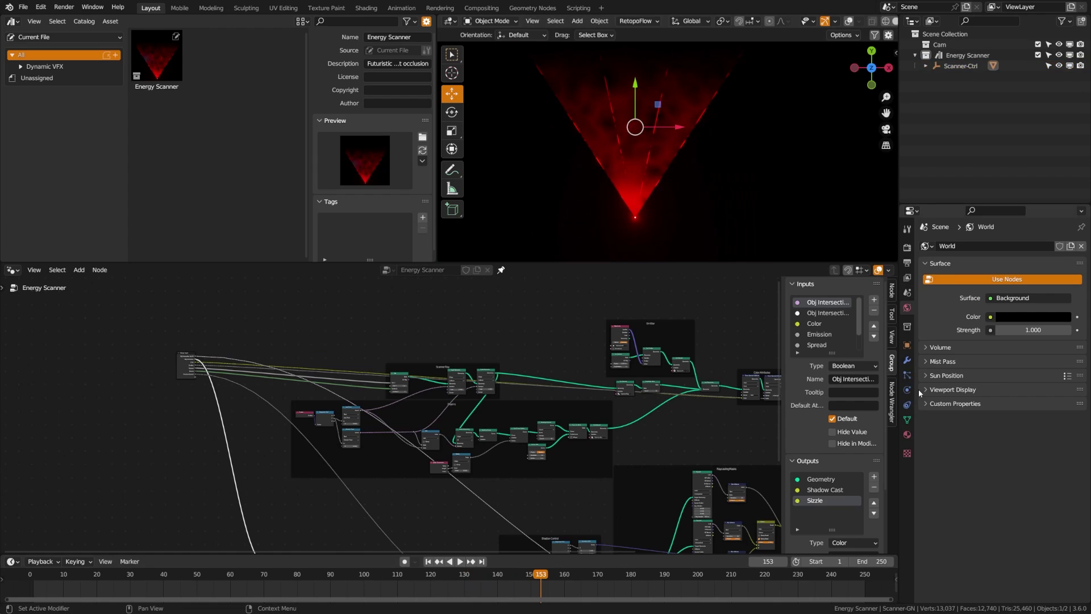
left_click(907, 362)
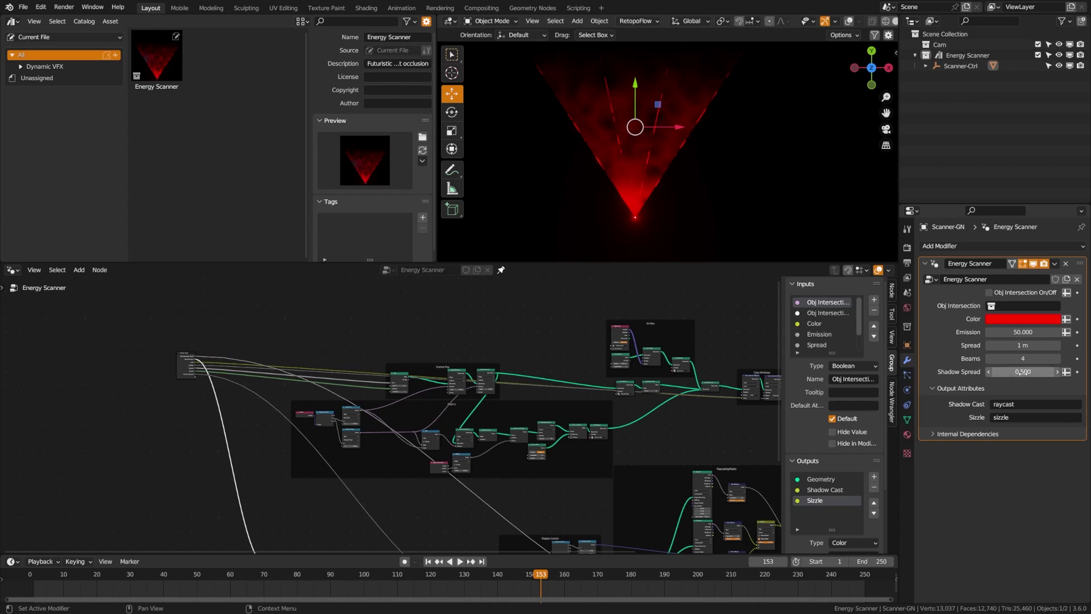
left_click_drag(1020, 345, 1057, 345)
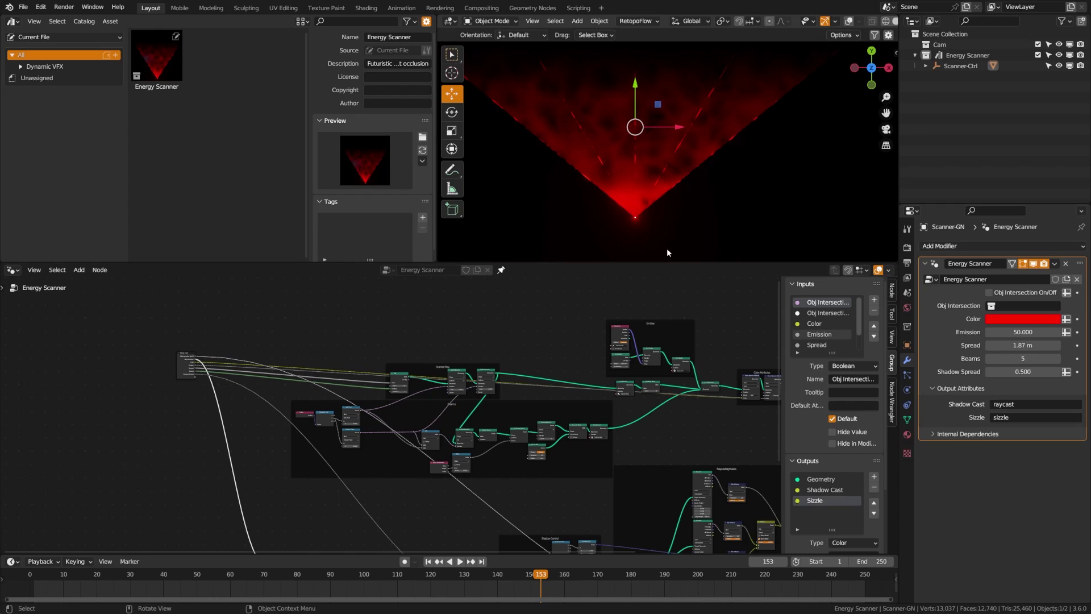
left_click(954, 390)
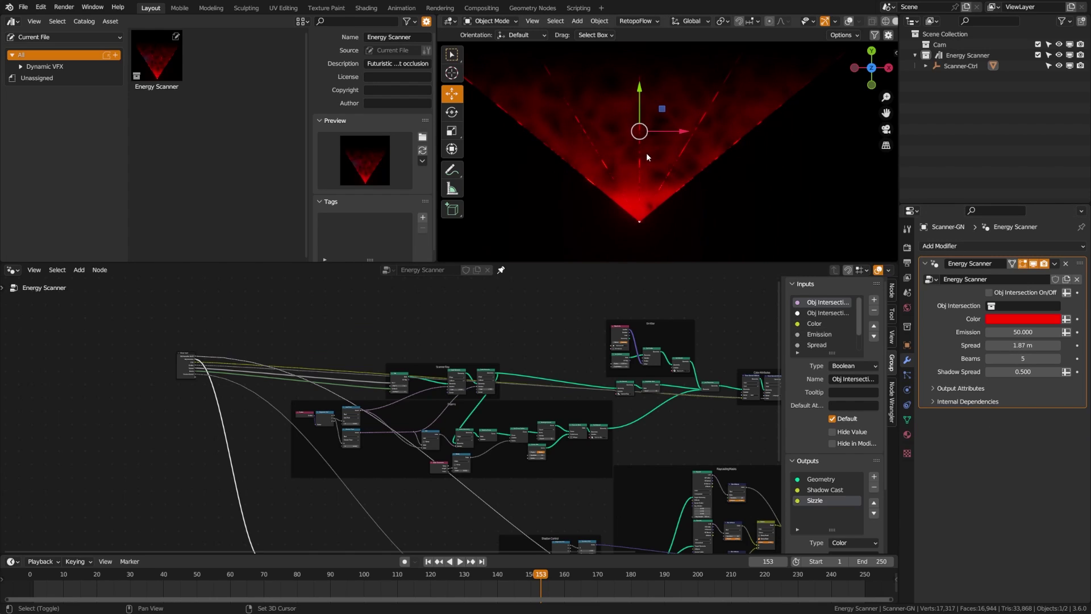
In solid shading, add a small cube near the beams and apply its rotation and scale
key("z")
left_click(763, 119)
key("shift+a")
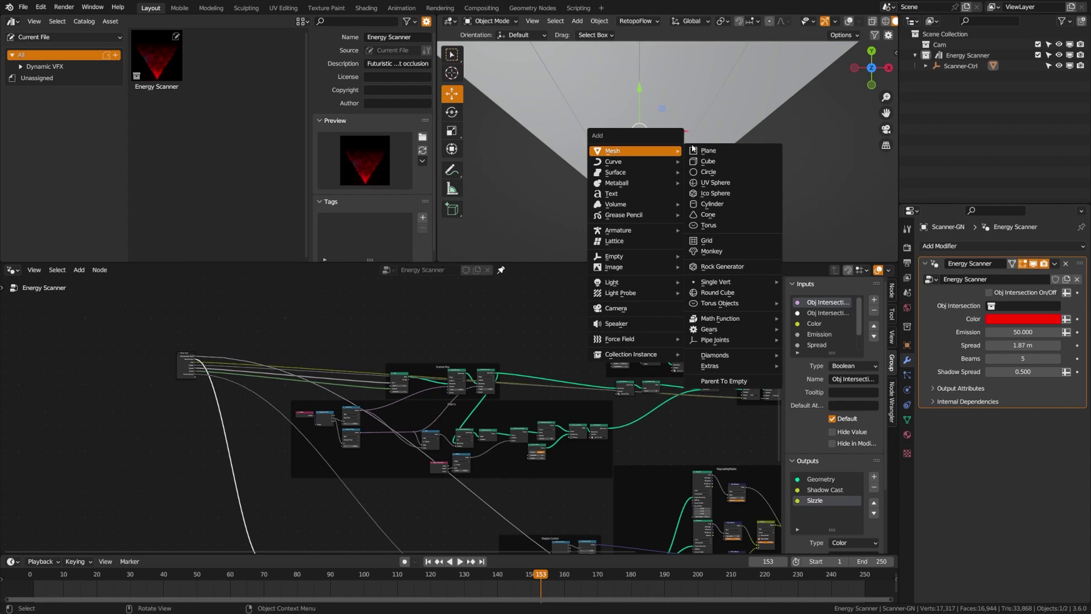
left_click(707, 160)
key("s")
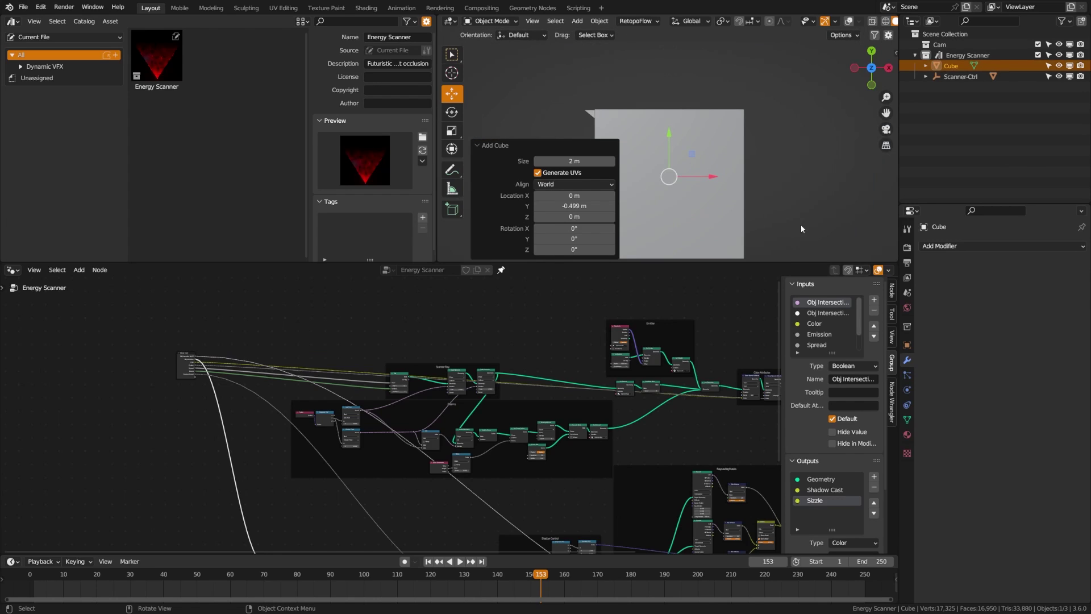
left_click(700, 191)
key("g")
left_click(695, 154)
key("ctrl+a")
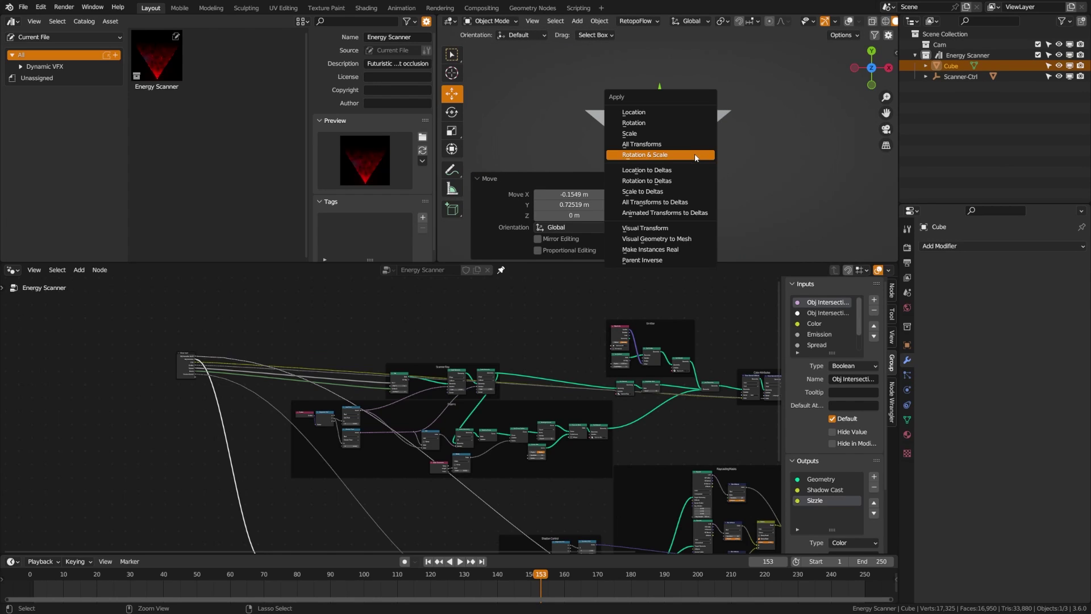
left_click(695, 151)
scroll(713, 154, "up", 4)
middle_click_drag(675, 163, 688, 186, "shift")
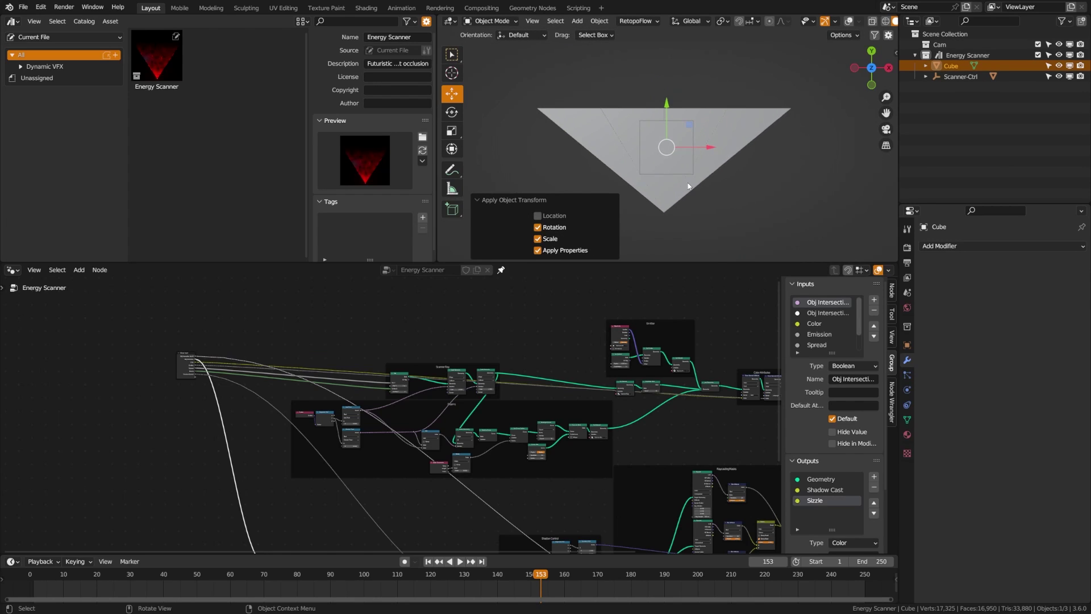
Move the Cube into Cam, set the scanner's Obj Intersection to Cam, and view rendered shading
left_click_drag(951, 65, 941, 45)
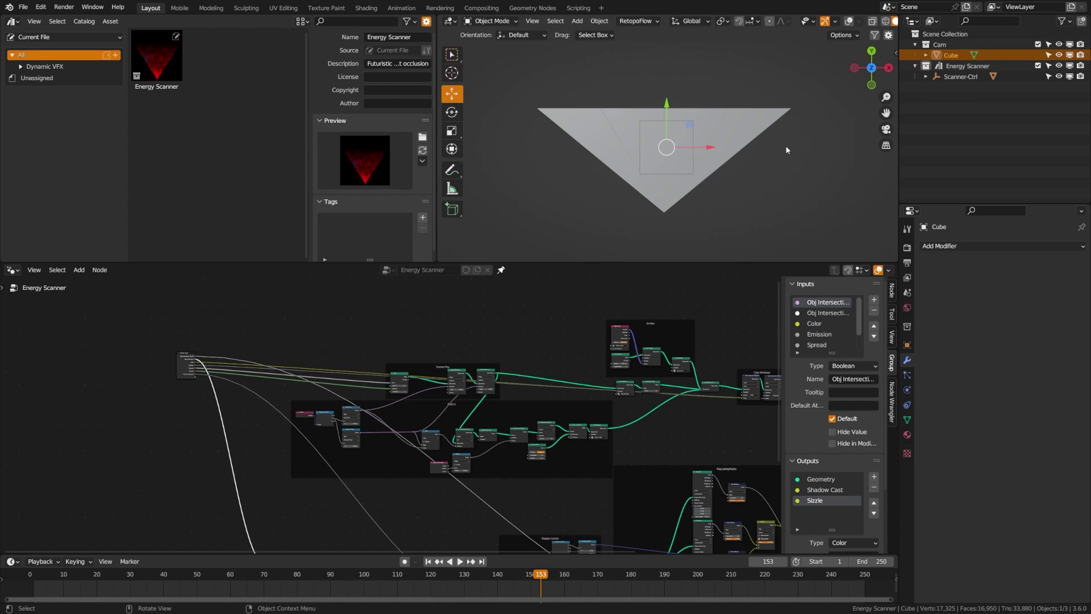
left_click(737, 145)
left_click(1031, 307)
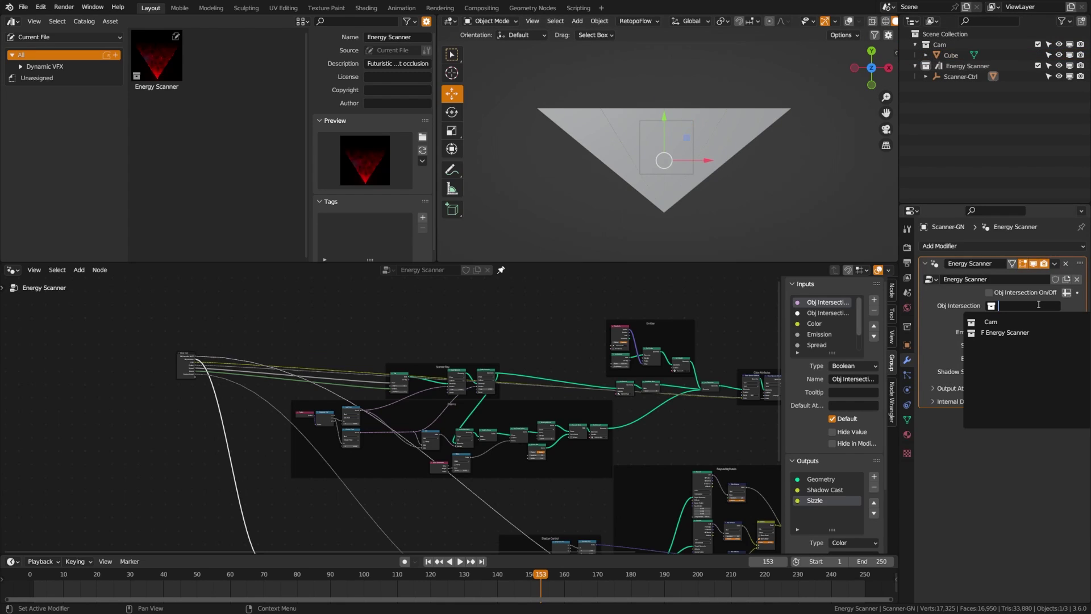
left_click(1008, 322)
key("z")
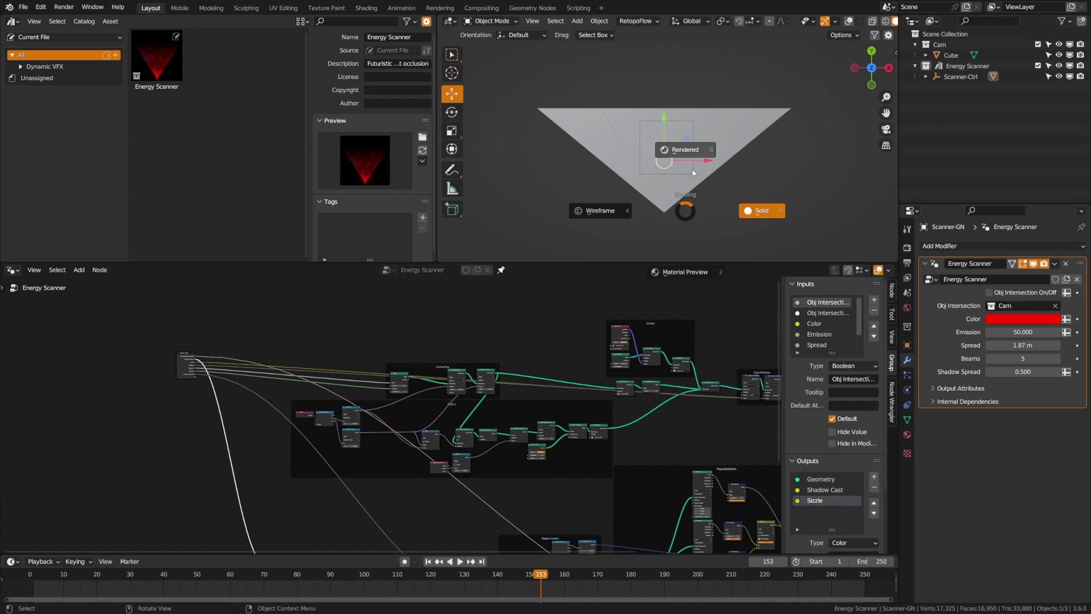
left_click(692, 170)
Place the cube to the right of the beams and lower the scanner's Shadow Spread to 0.500
left_click(737, 149)
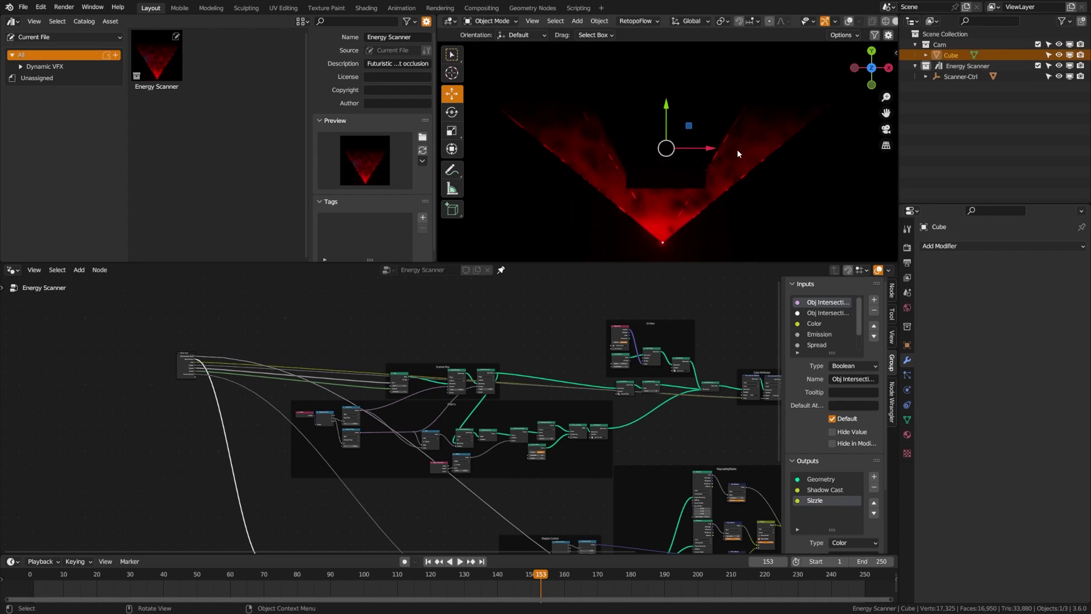
key("g")
left_click(711, 177)
key("g")
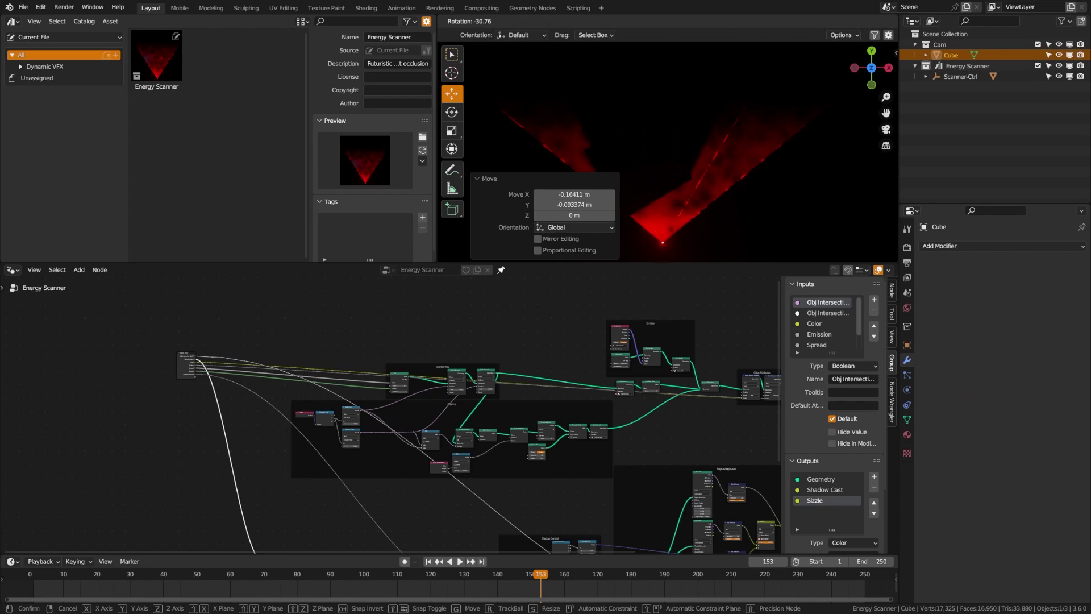
left_click(744, 197)
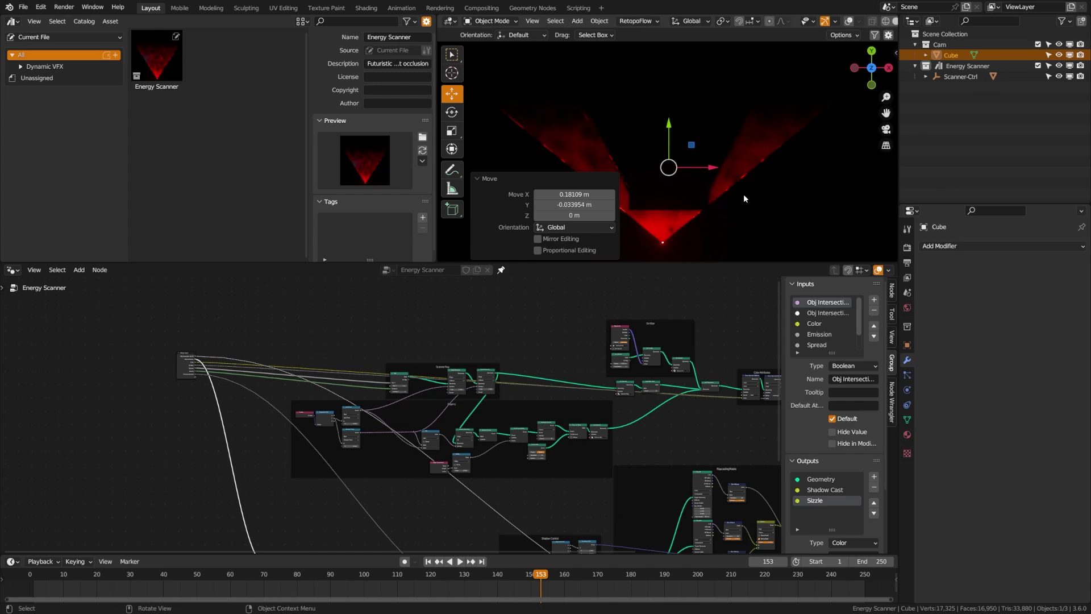
key("g")
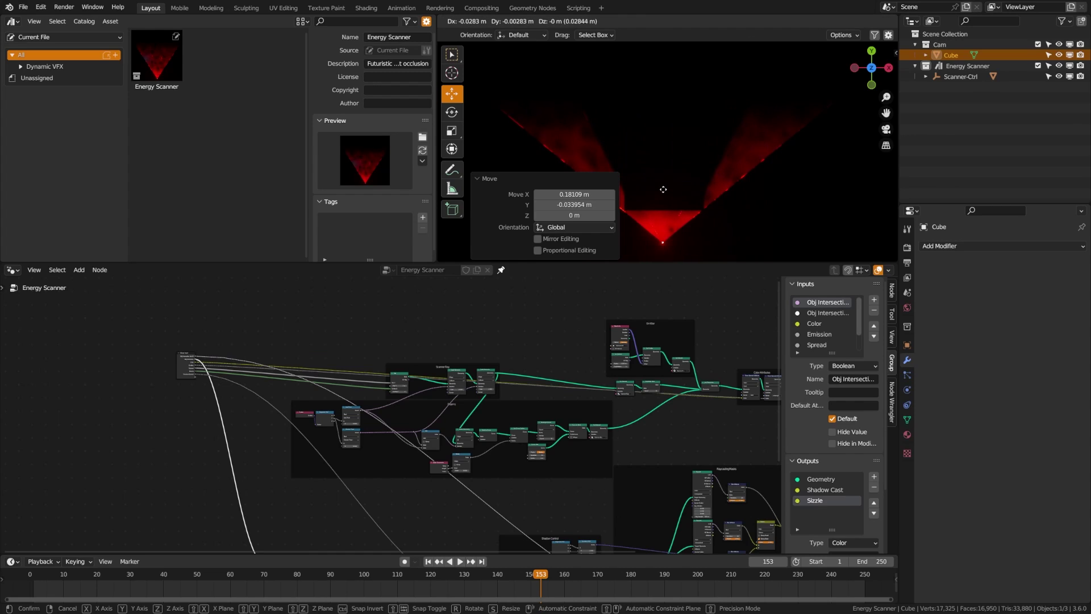
key("Escape")
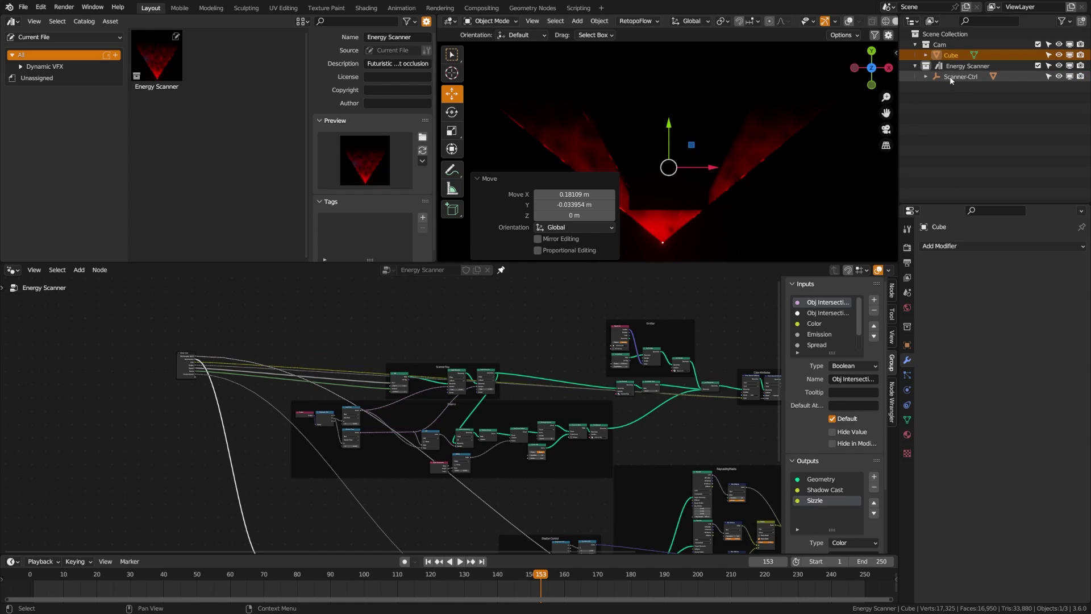
left_click(783, 137)
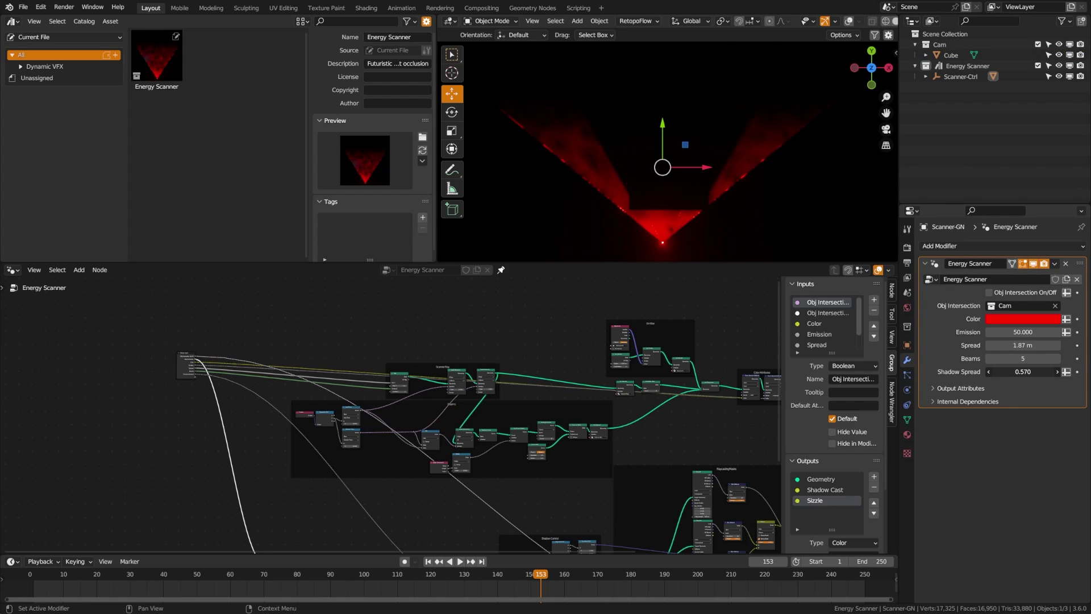
left_click_drag(1023, 372, 1006, 372)
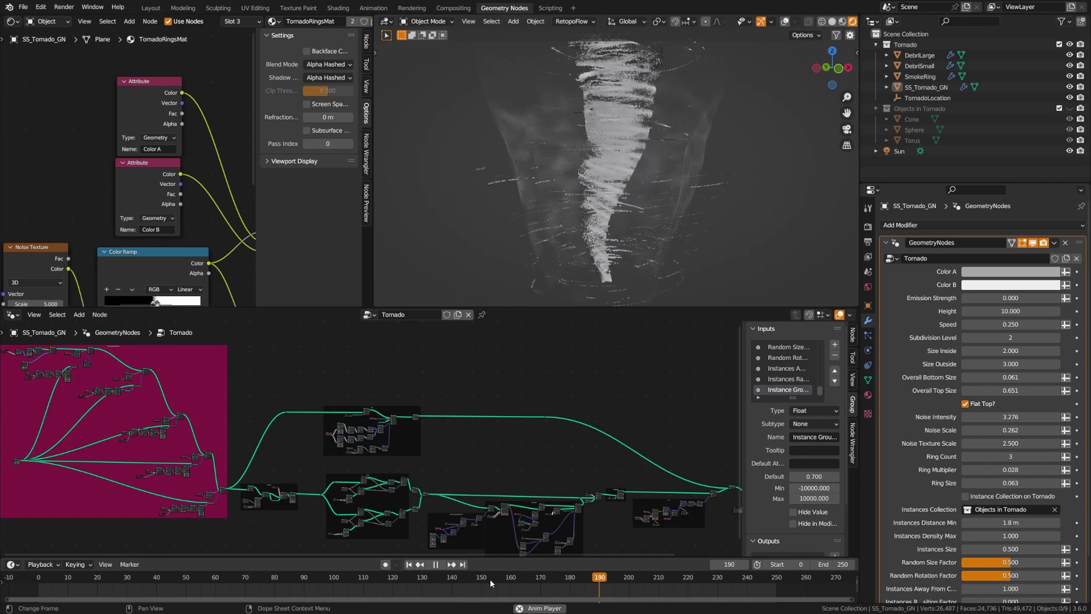
Rewind and replay the tornado animation, stopping at frame 72
left_click_drag(489, 578, 340, 579)
key("space")
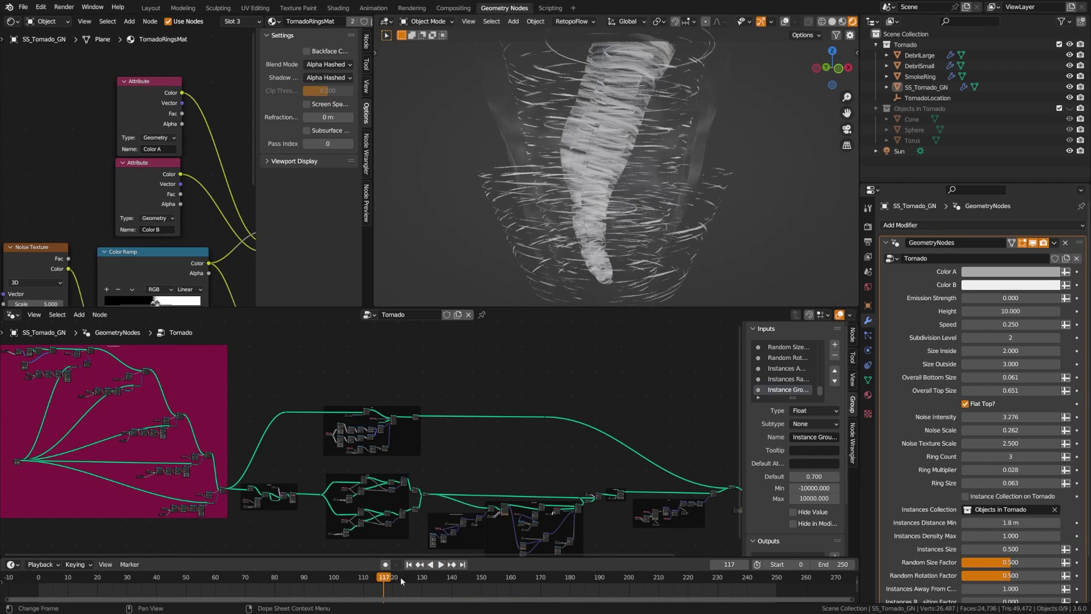
left_click(359, 582)
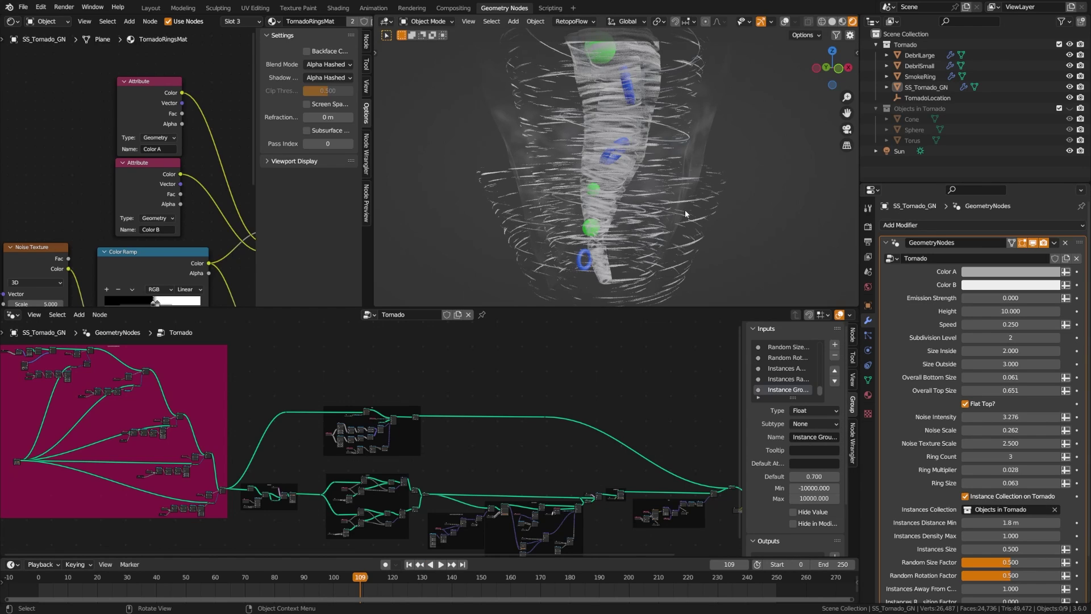
scroll(684, 210, "down", 3)
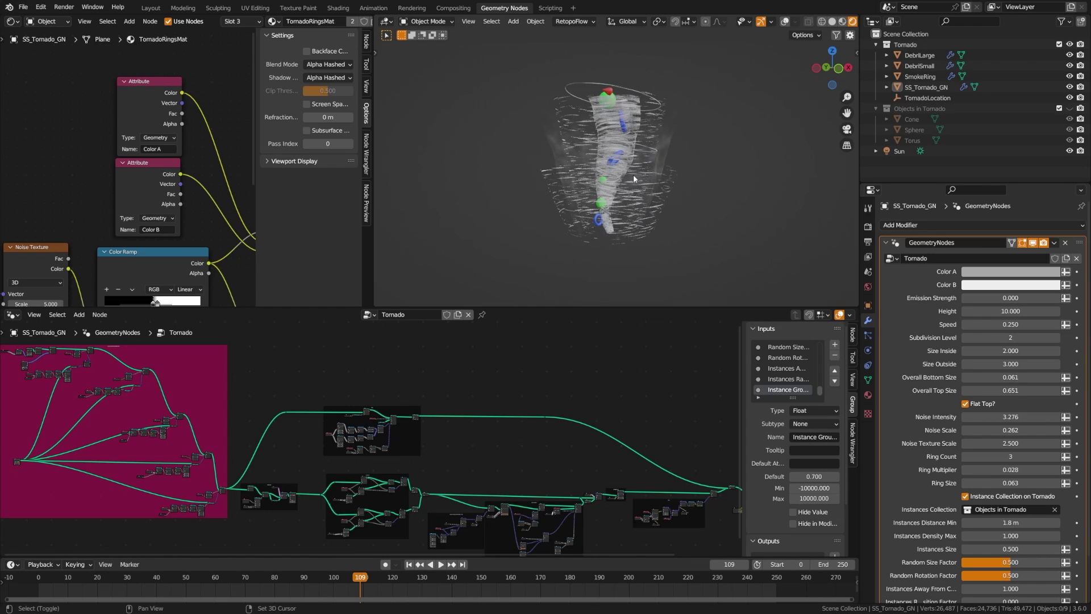
left_click(440, 567)
scroll(968, 517, "down", 2)
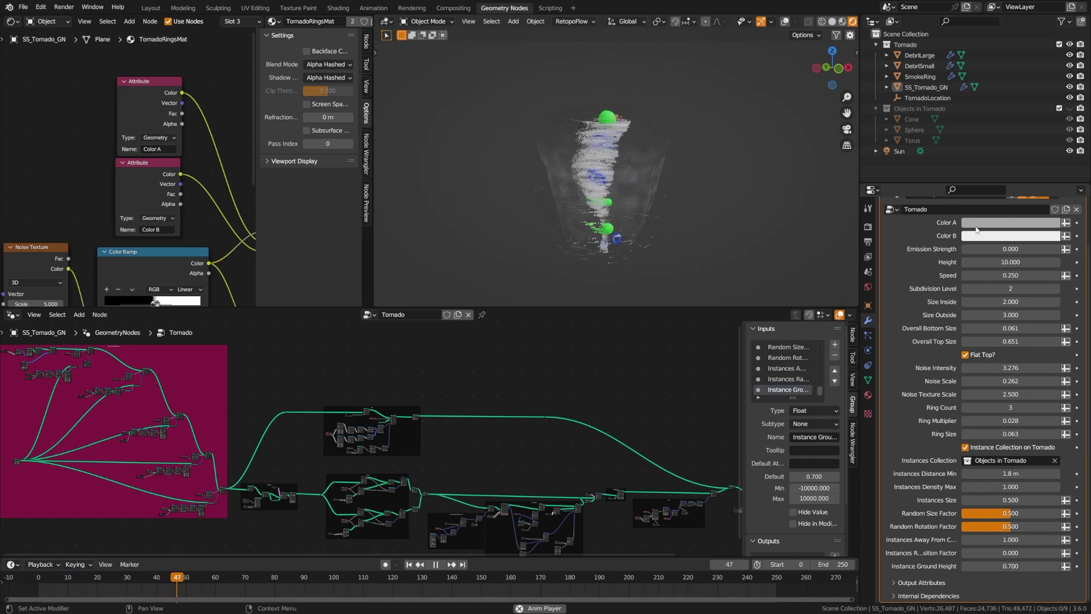
scroll(988, 297, "up", 3)
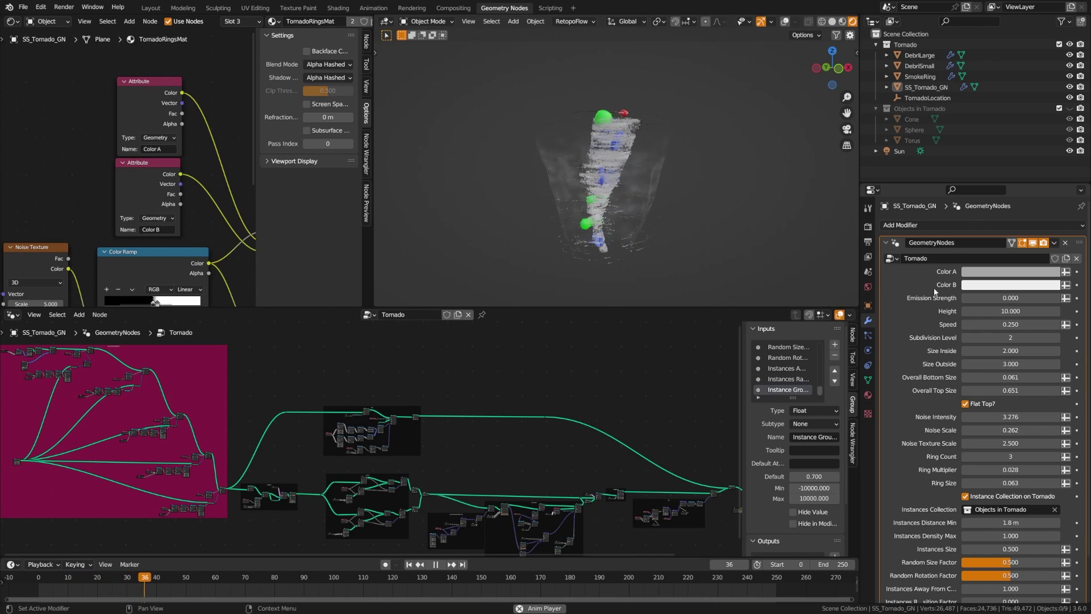
key("space")
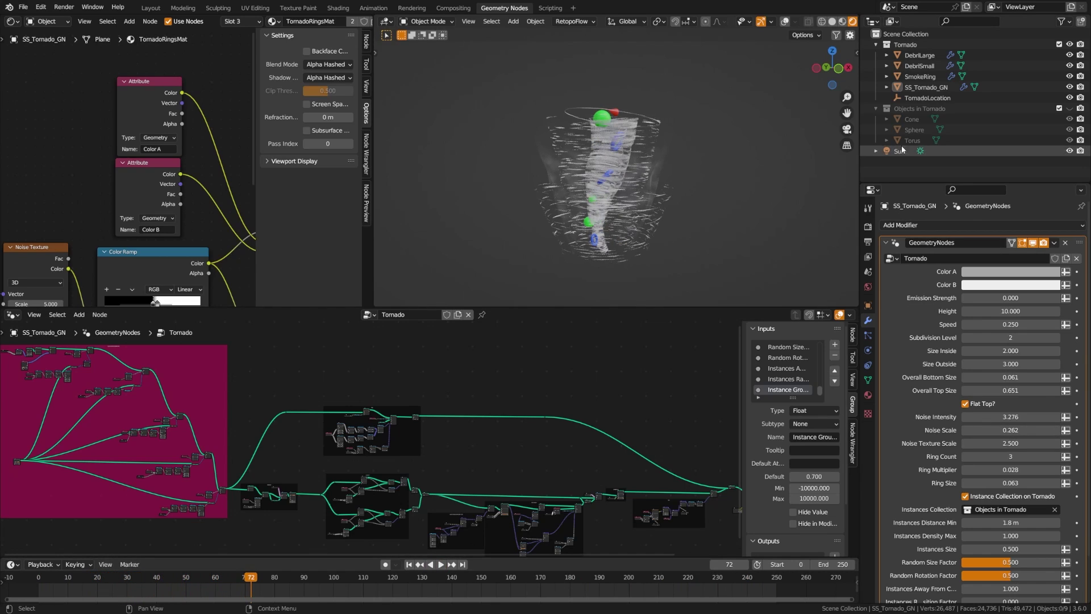
Inspect DebriLarge, DebriSmall, SmokeRing, SS_Tornado_GN and TornadoLocation, leaving the tornado centred
left_click(920, 55)
left_click(920, 66)
left_click(921, 76)
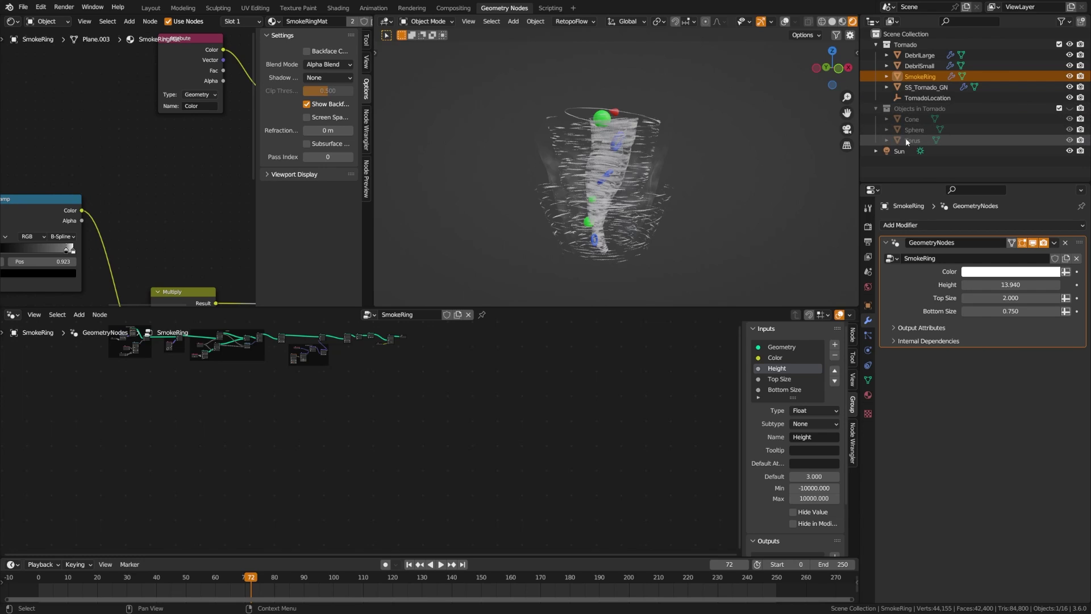
scroll(574, 210, "up", 1)
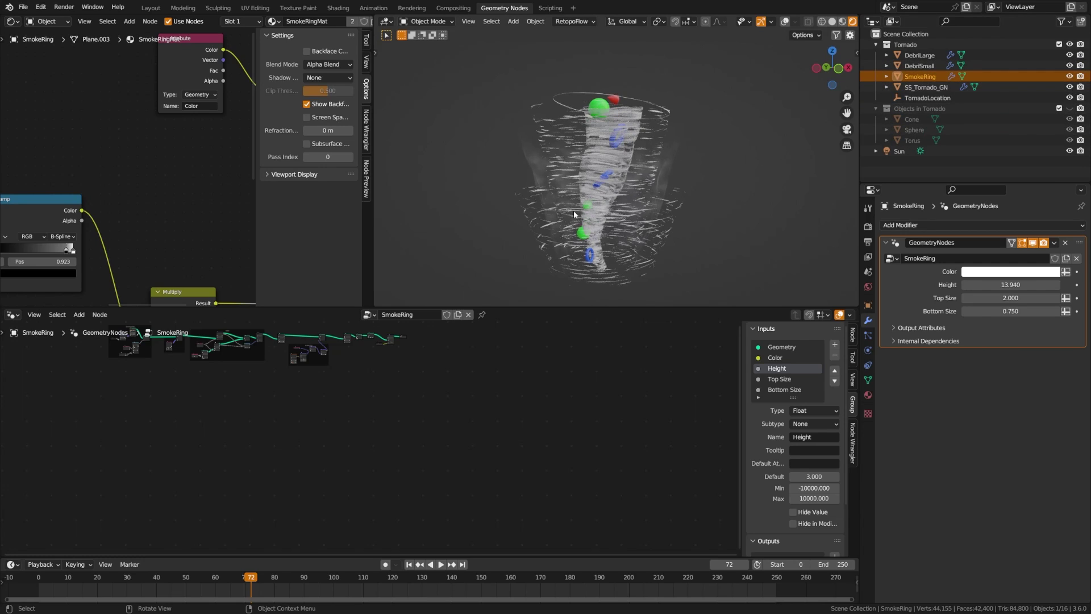
left_click(925, 87)
left_click(918, 97)
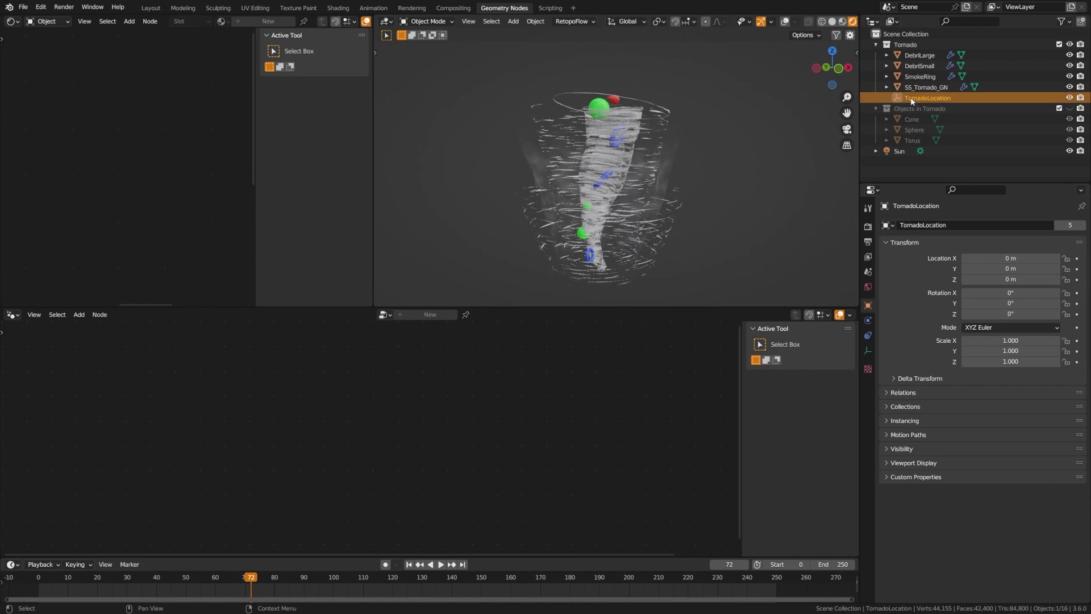
key("g")
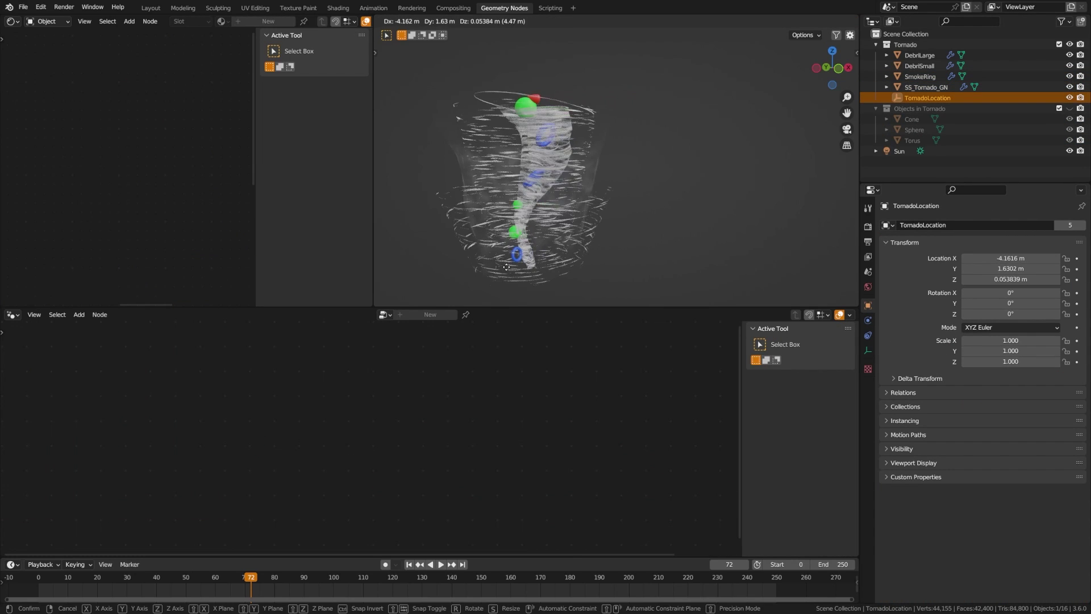
right_click(635, 262)
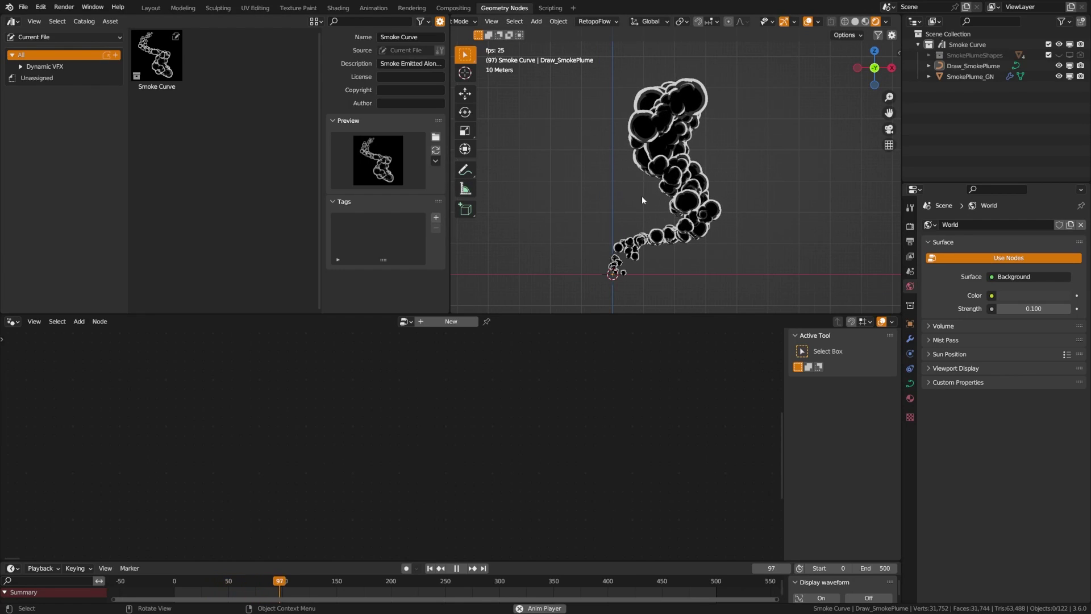
Set smoke Size Min 0.180, Animation Speed 1.400, Noise Scale 0.700/0.600 and Smoke Count 250
left_click(705, 227)
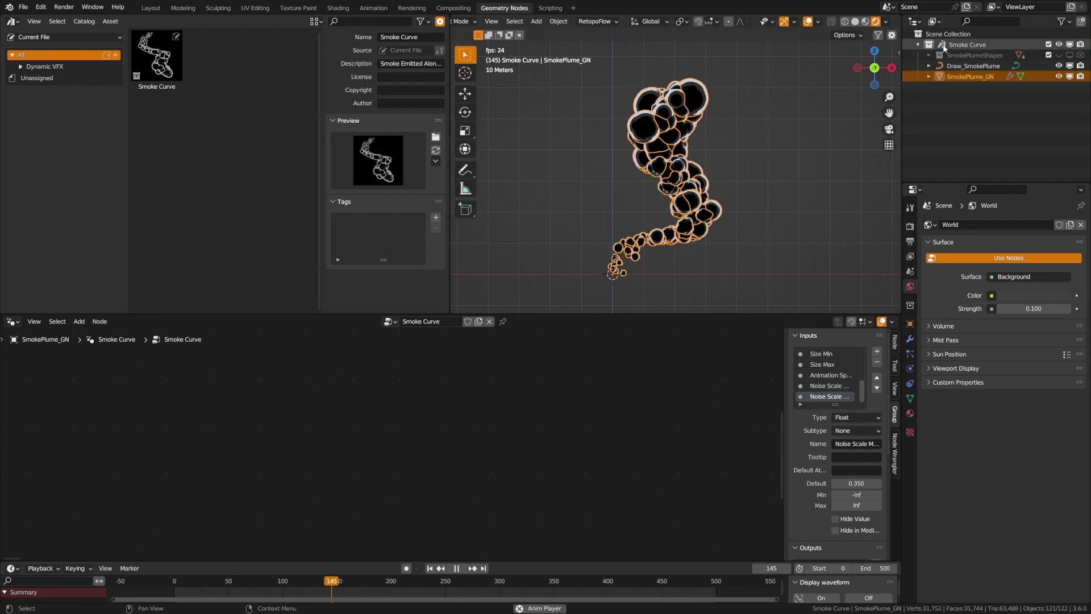
left_click(910, 339)
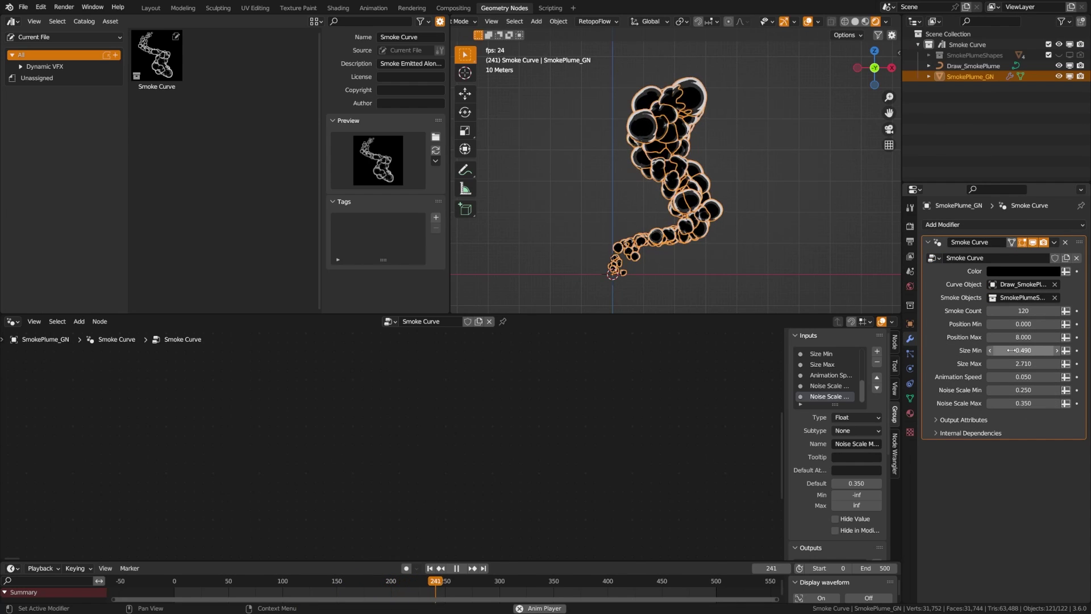
mouse_move(1023, 350)
left_mouse_down()
mouse_move(984, 350)
mouse_move(1026, 350)
mouse_move(1011, 350)
left_mouse_up()
key("ctrl+z")
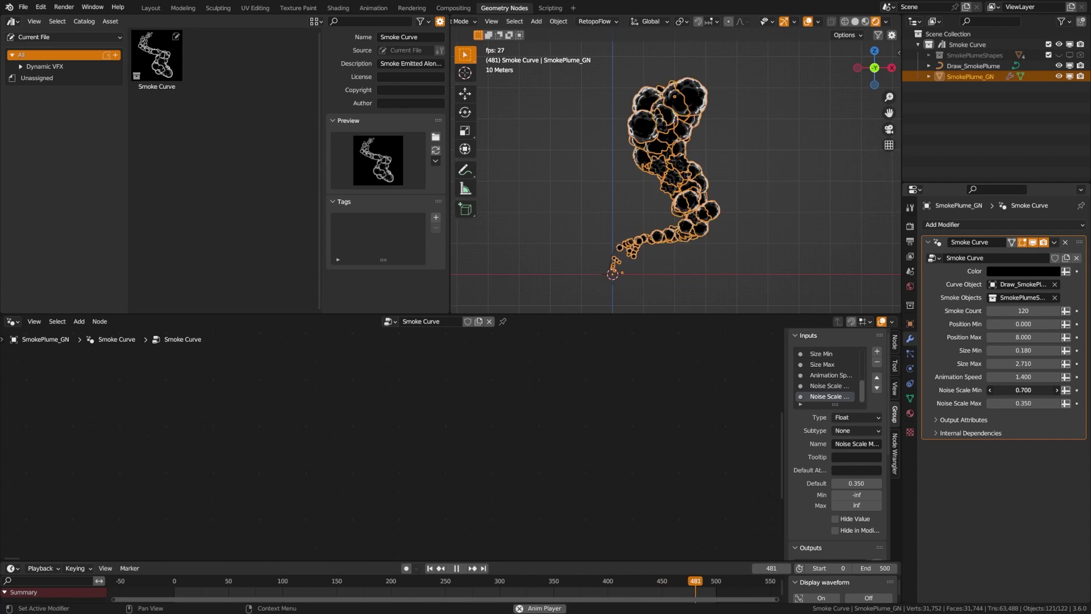
mouse_move(1023, 390)
left_mouse_down()
mouse_move(1052, 390)
mouse_move(1040, 403)
left_mouse_up()
left_click(743, 270)
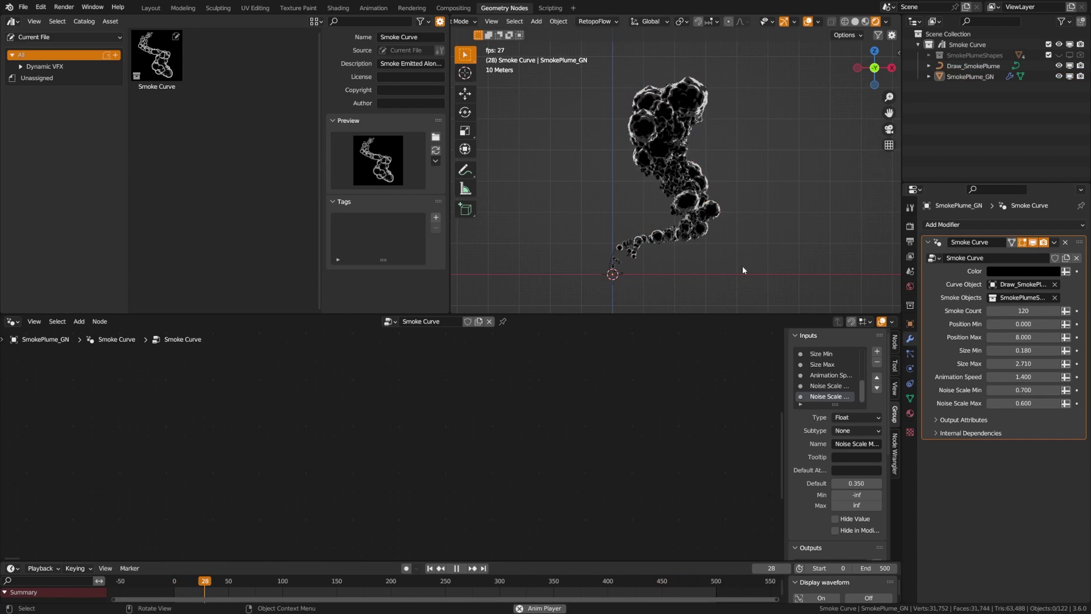
key("space")
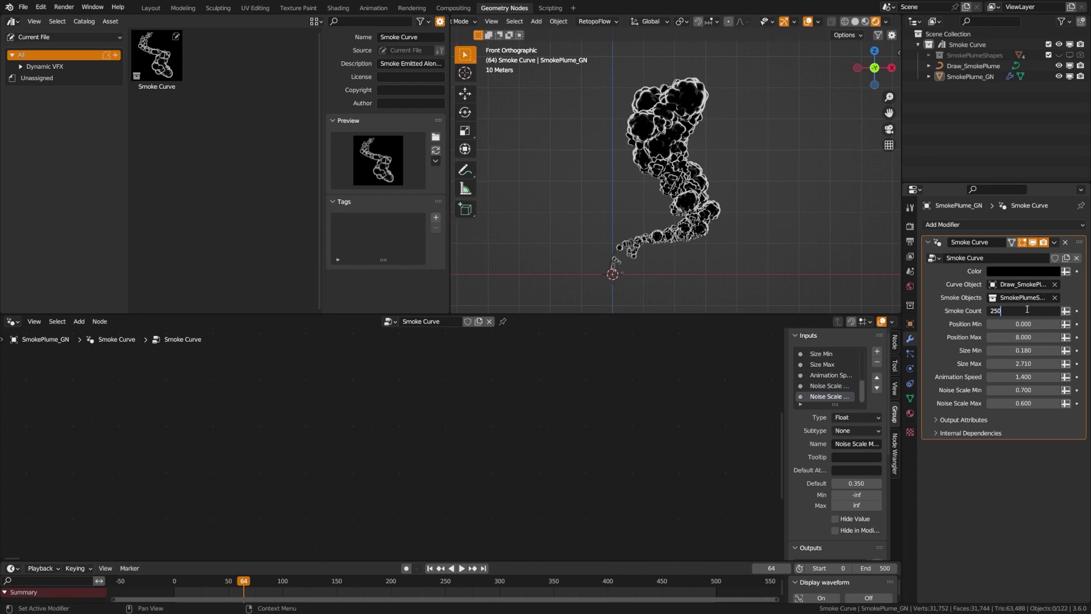
key("Return")
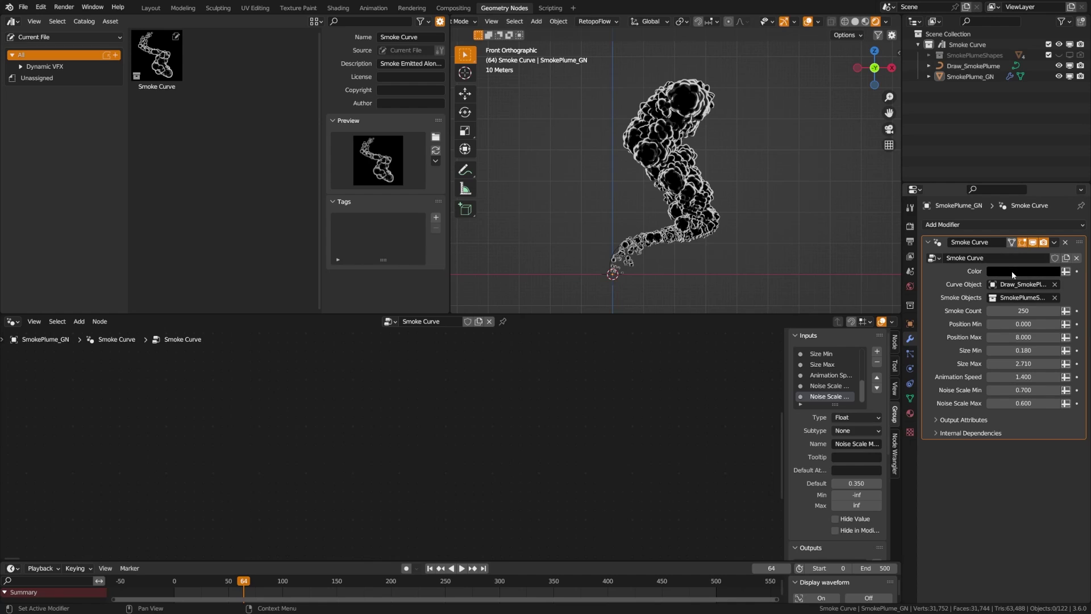
left_click(622, 250)
Draw a second stroke on the Draw_SmokePlume curve in Edit Mode for a new plume
left_click(618, 253)
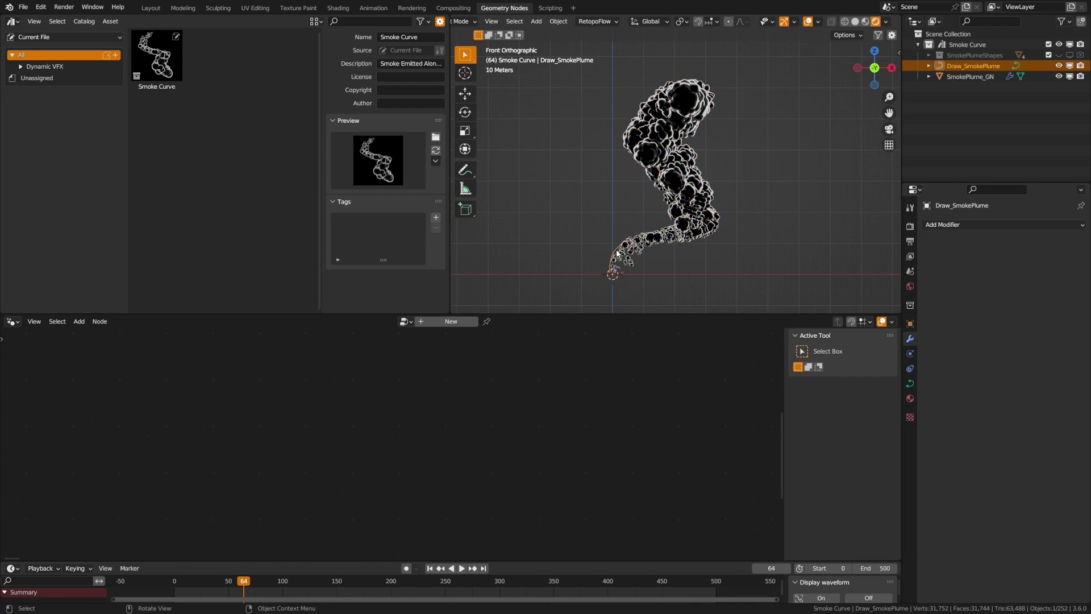
left_click(759, 249)
left_click_drag(554, 274, 528, 45)
key("Tab")
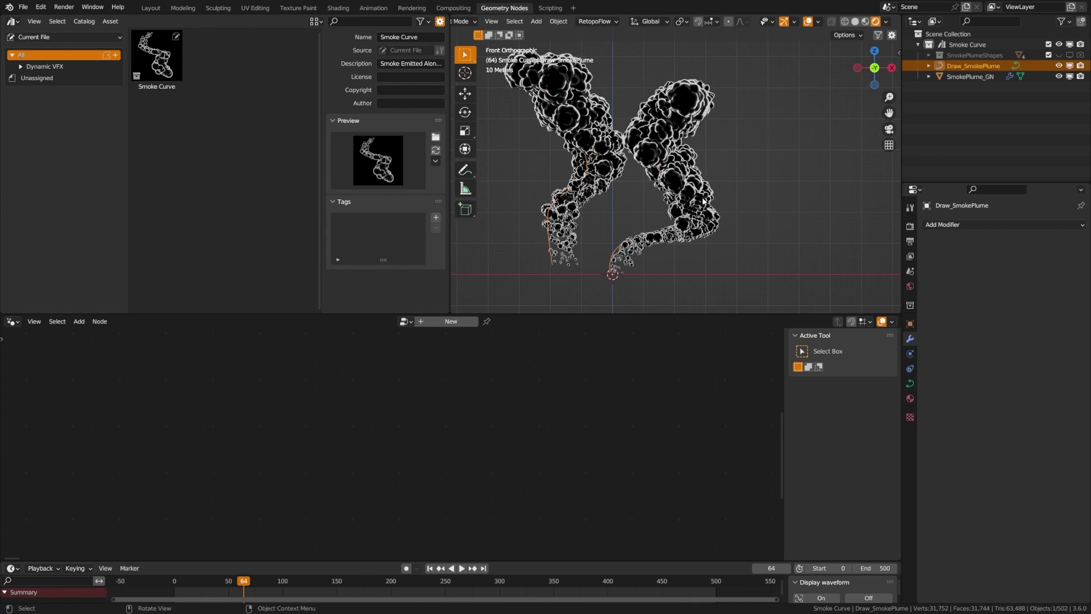
Select SmokePlume_GN and briefly expand the SmokePlumeShapes collection to review it
left_click(965, 77)
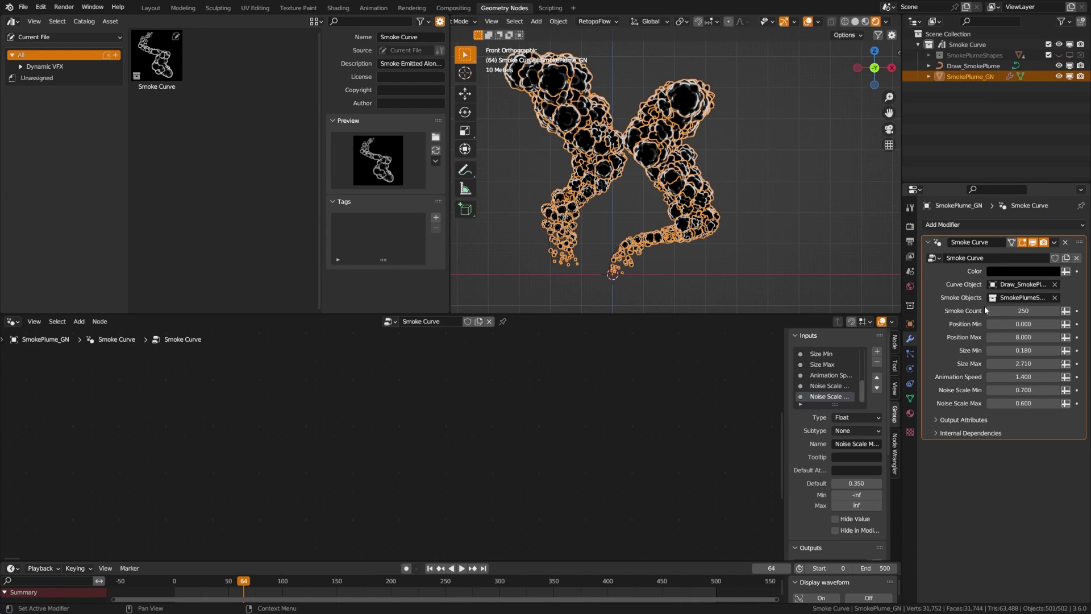
left_click(929, 55)
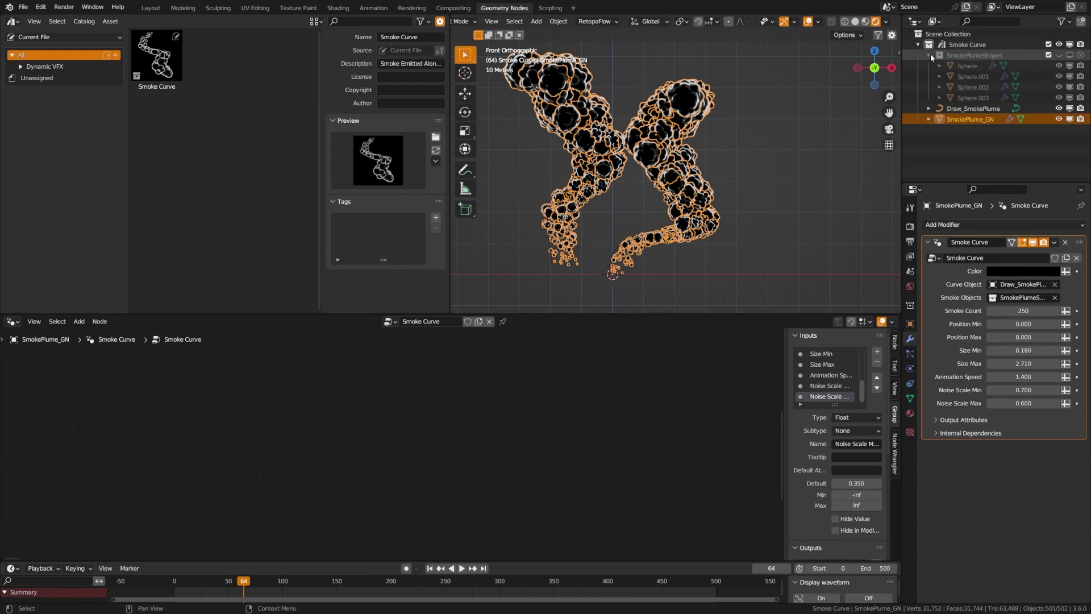
scroll(686, 141, "up", 5)
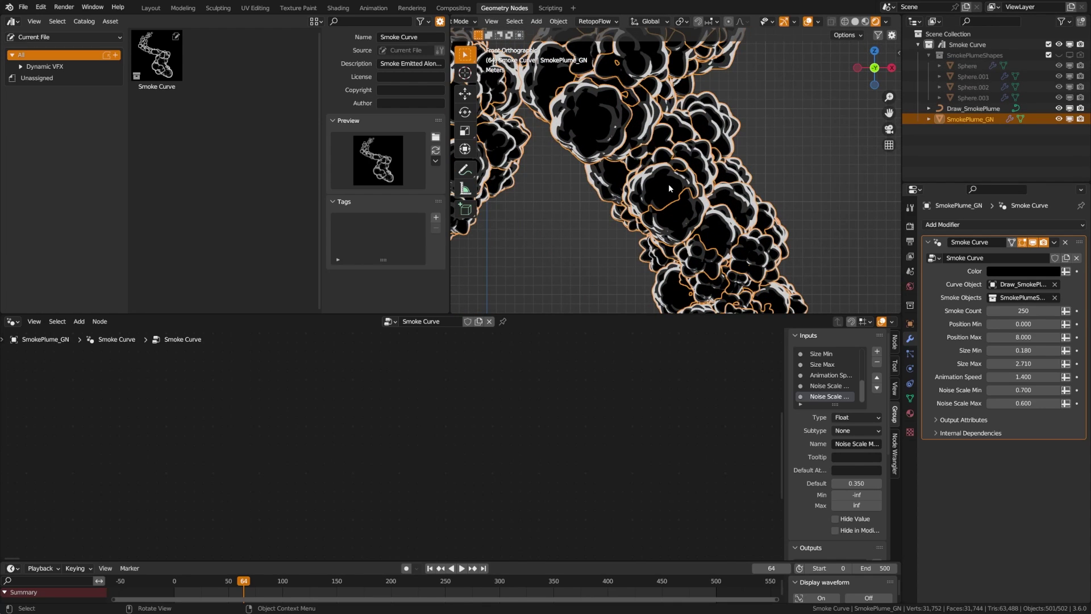
left_click(931, 56)
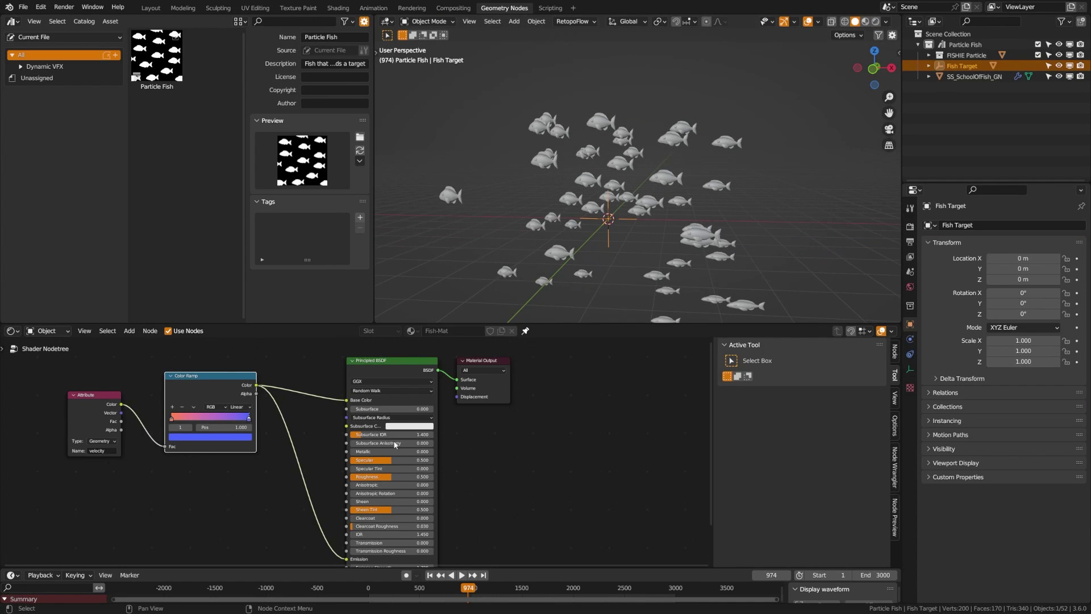
Play the fish from frame 1, test-move Fish Target, and inspect SS_SchoolOfFish_GN's settings
left_click(430, 575)
left_click(461, 575)
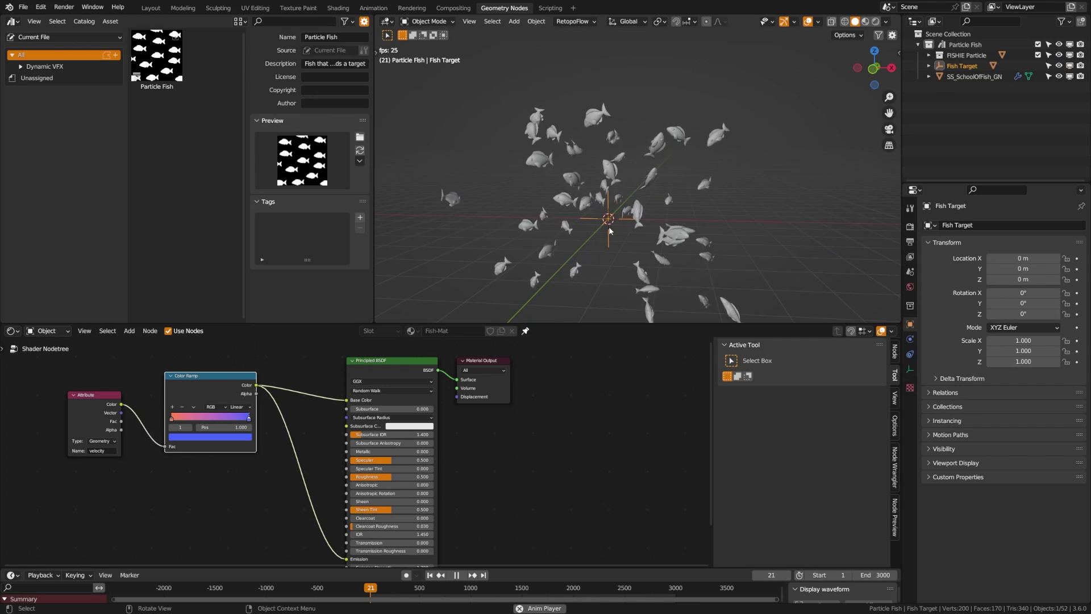
key("g")
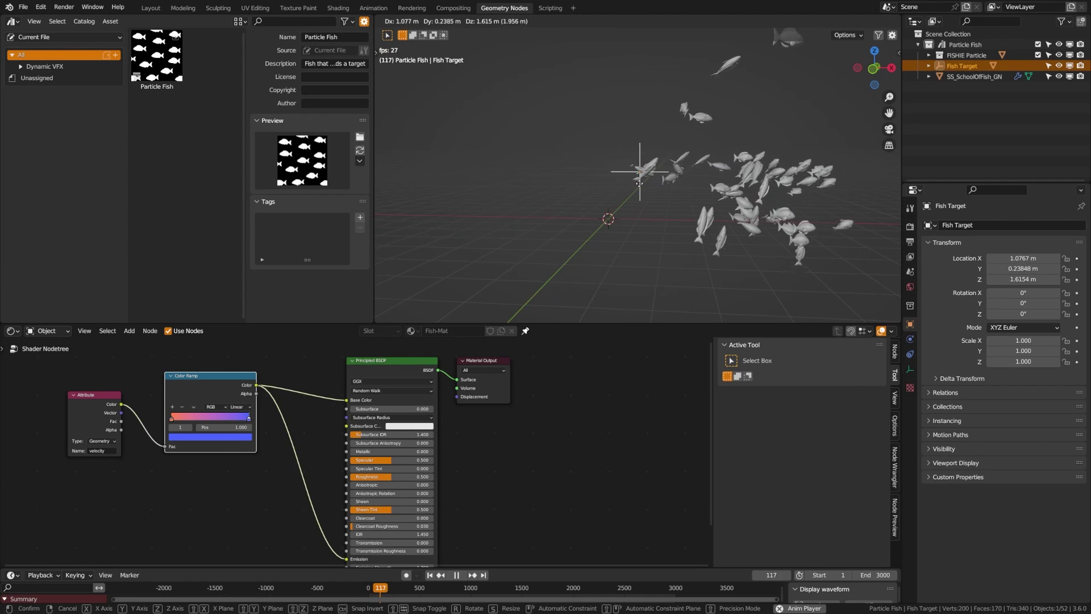
key("Escape")
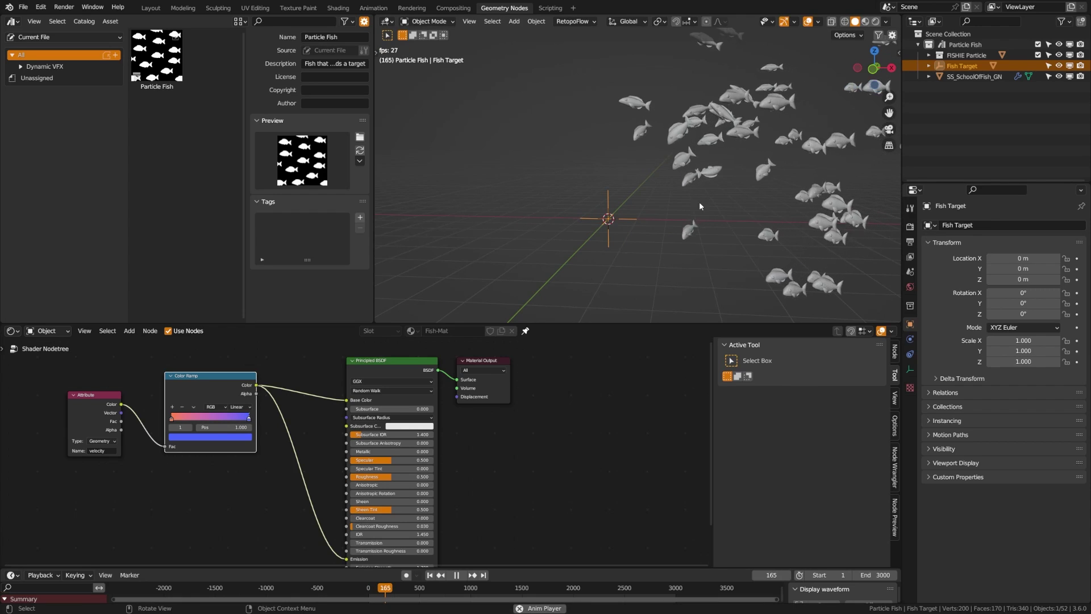
left_click(680, 137)
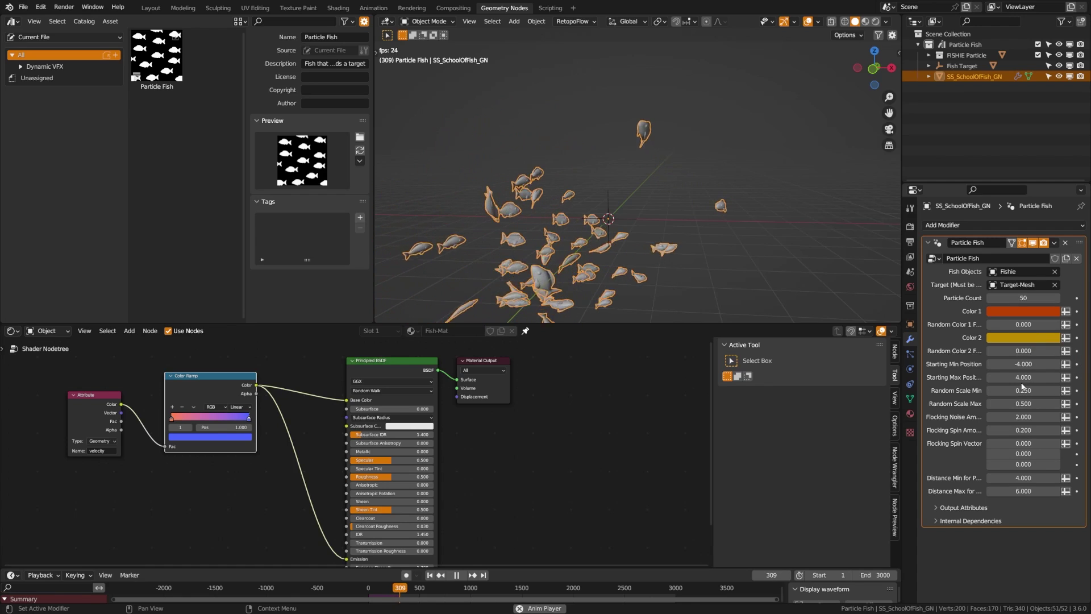
middle_click_drag(608, 233, 567, 223)
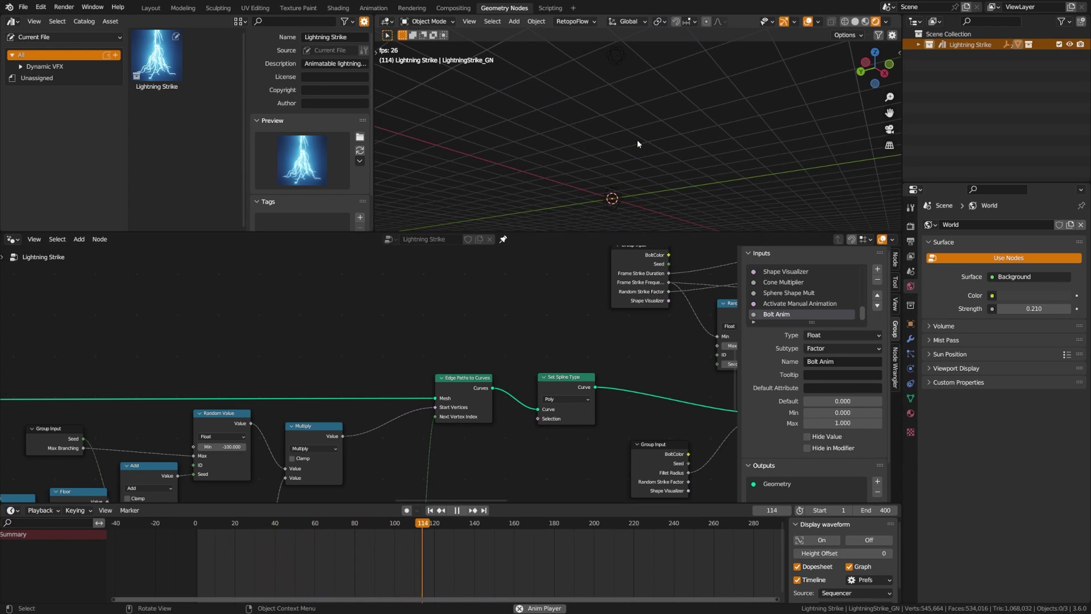
Test-move the End empty and show the LightningStrike_GN modifier settings
left_click(919, 45)
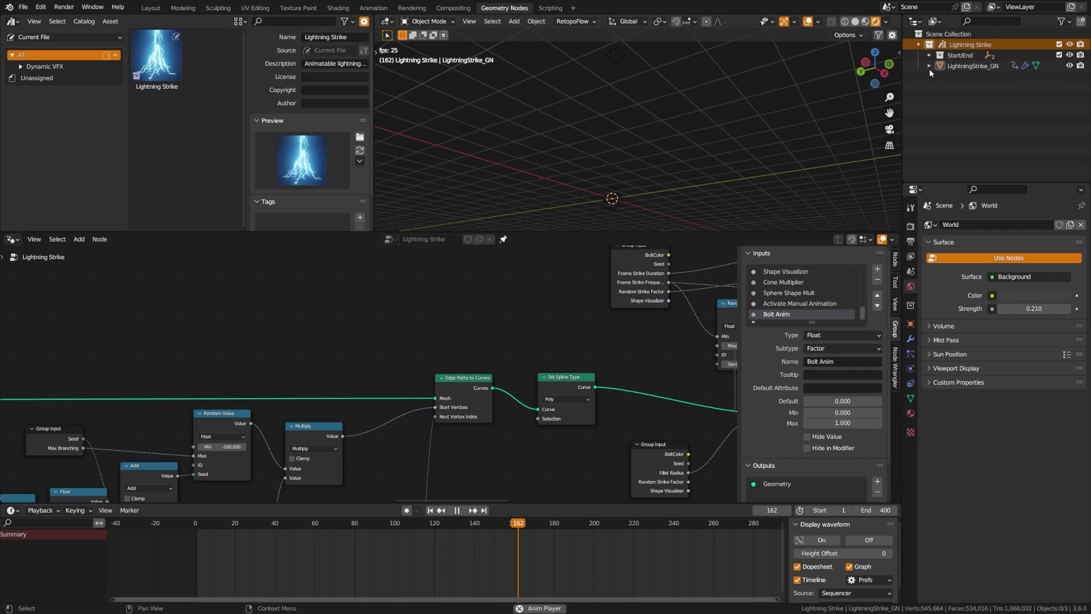
left_click(614, 200)
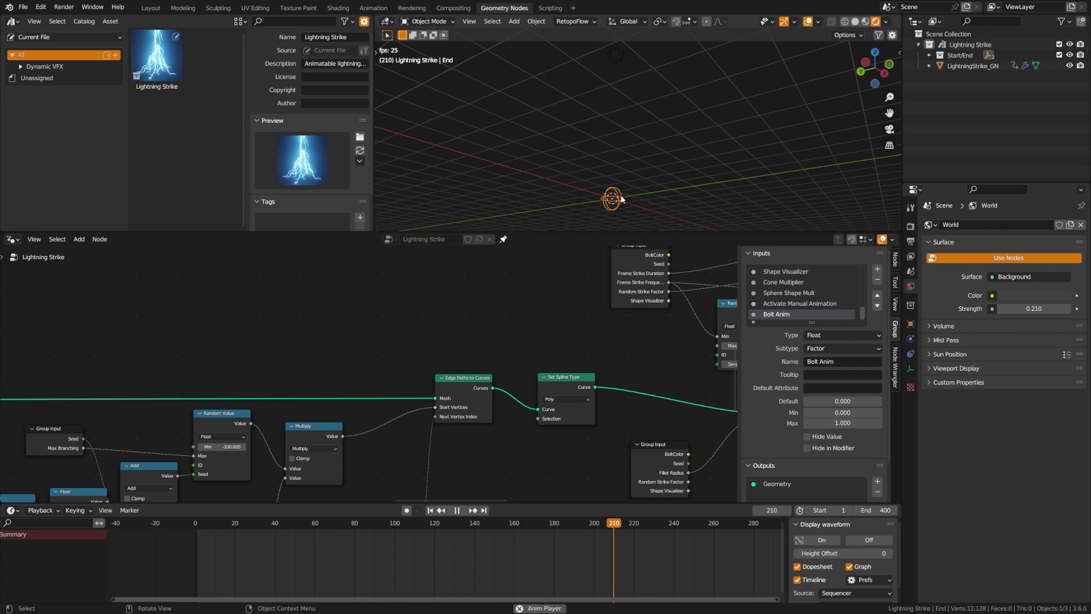
left_click(976, 66)
left_click(910, 339)
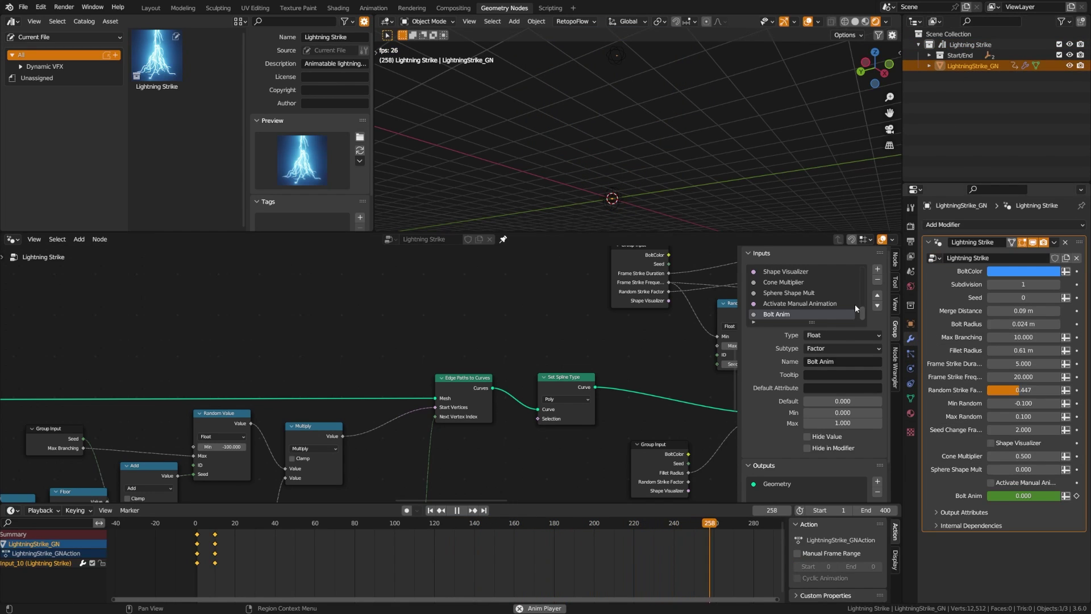
left_click(623, 206)
key("g")
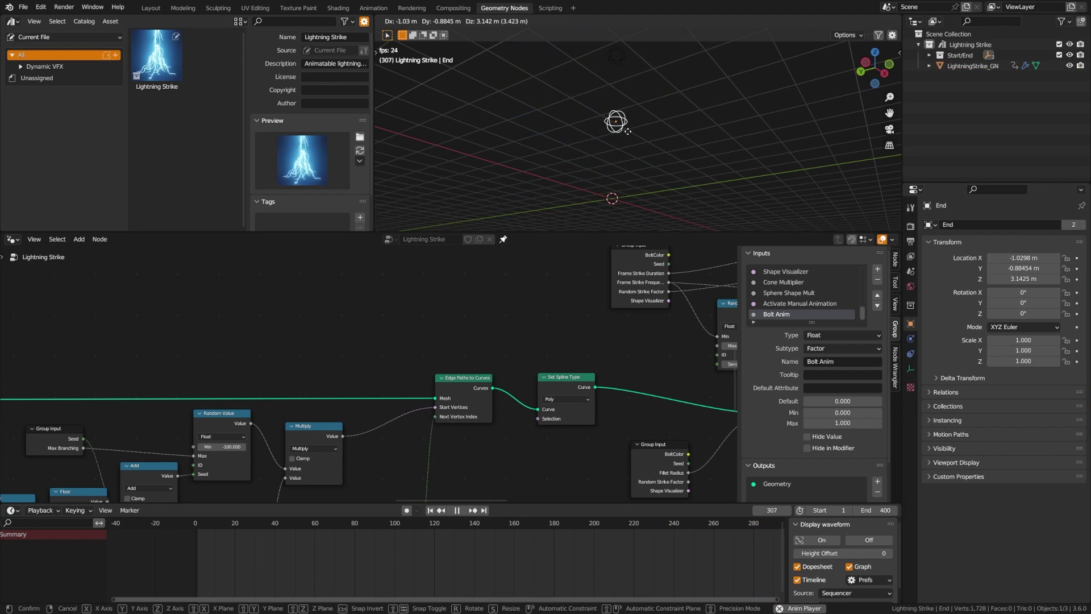
key("Escape")
left_click(966, 66)
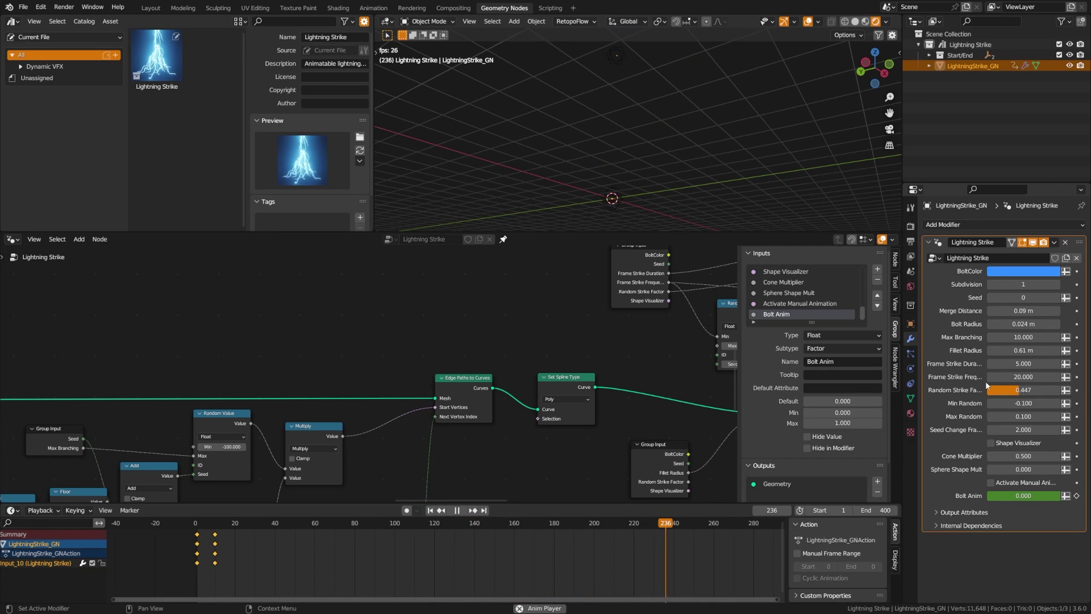
Set Cone Multiplier to 0.440 using the Shape Visualizer, then turn the visualizer off
key("space")
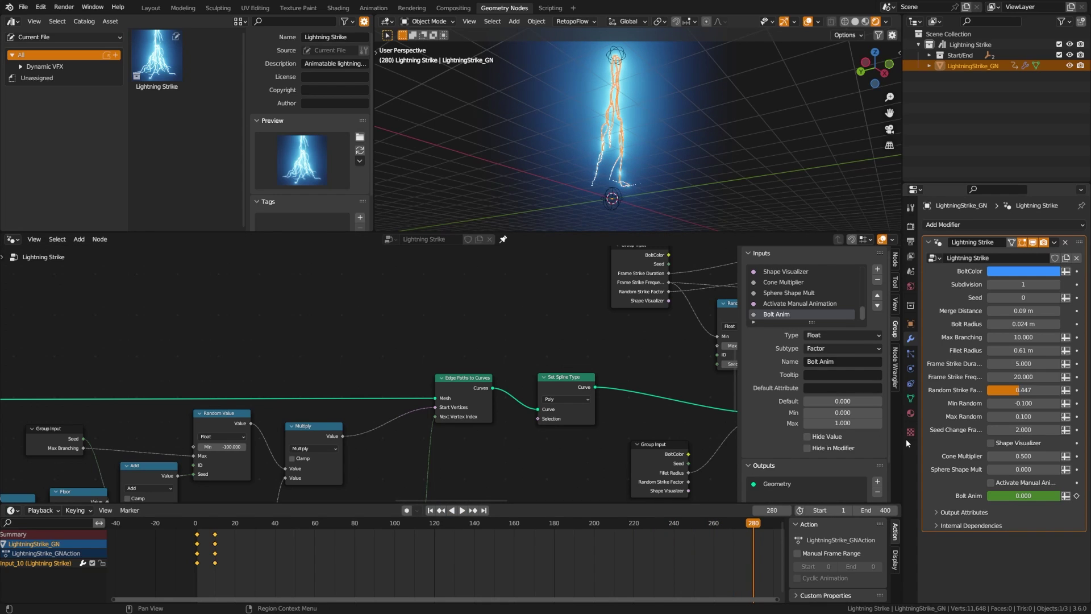
left_click(991, 443)
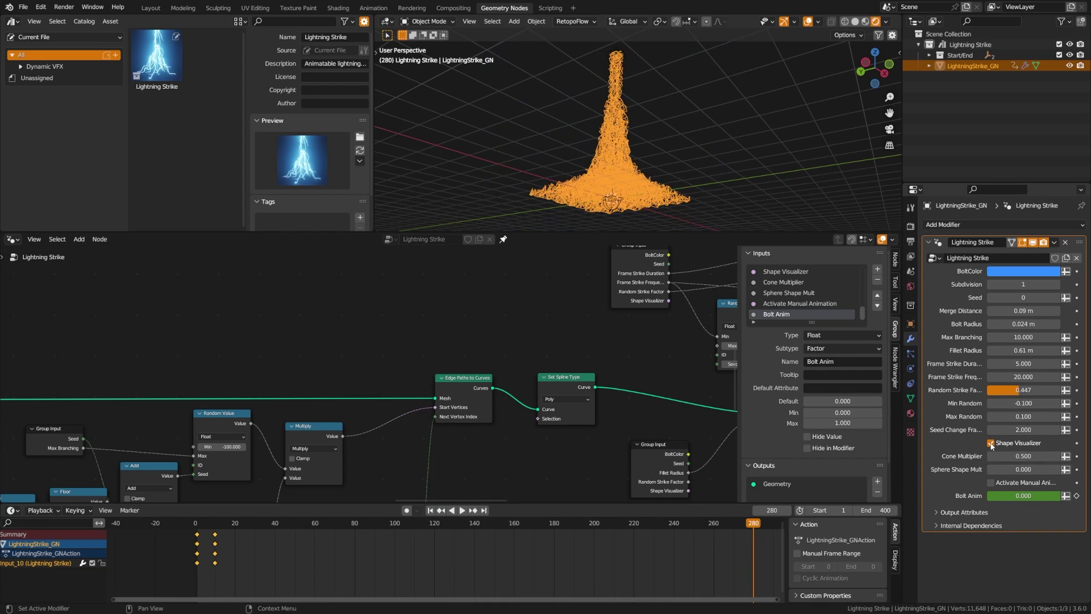
middle_click_drag(645, 198, 671, 208)
left_click_drag(1039, 456, 1002, 456)
left_click(996, 445)
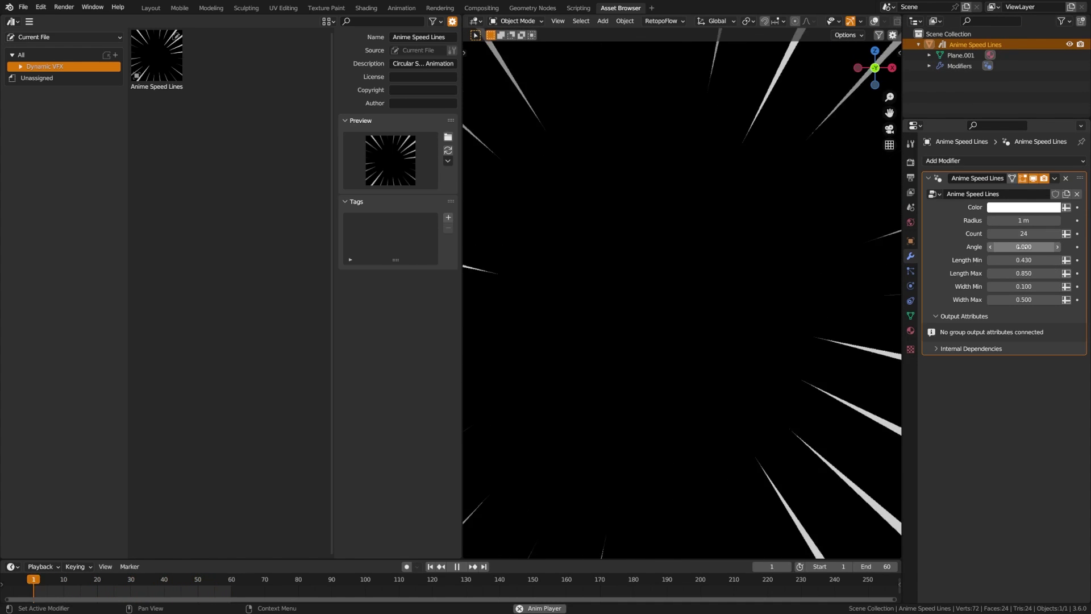
Orbit around the speed lines and drag the Anime Speed Lines Angle to 0.930
mouse_move(779, 347)
middle_mouse_down()
mouse_move(731, 371)
mouse_move(774, 364)
middle_mouse_up()
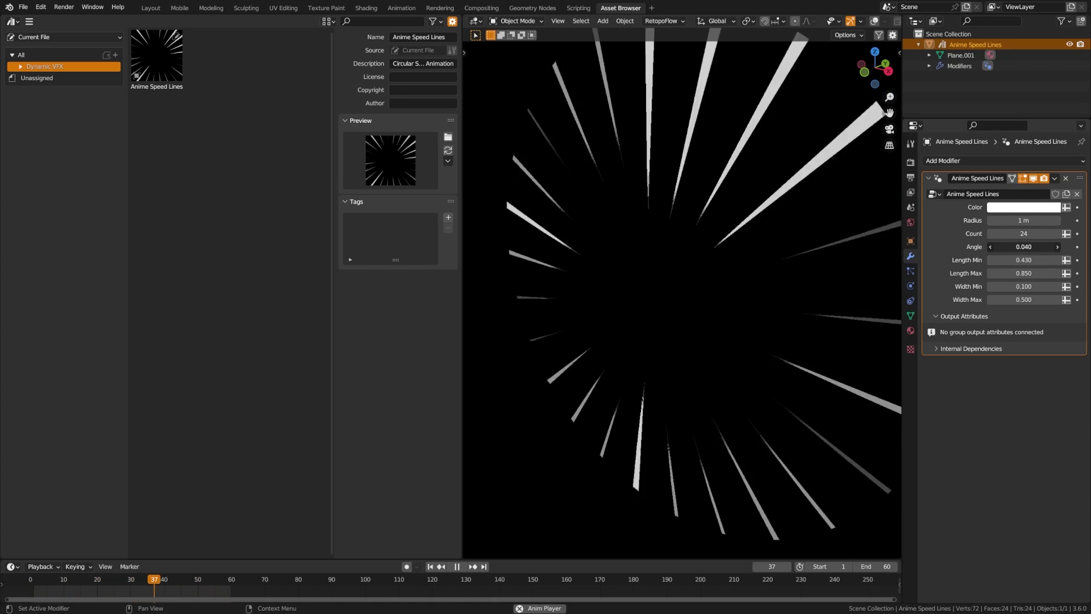
left_click_drag(1024, 247, 1050, 247)
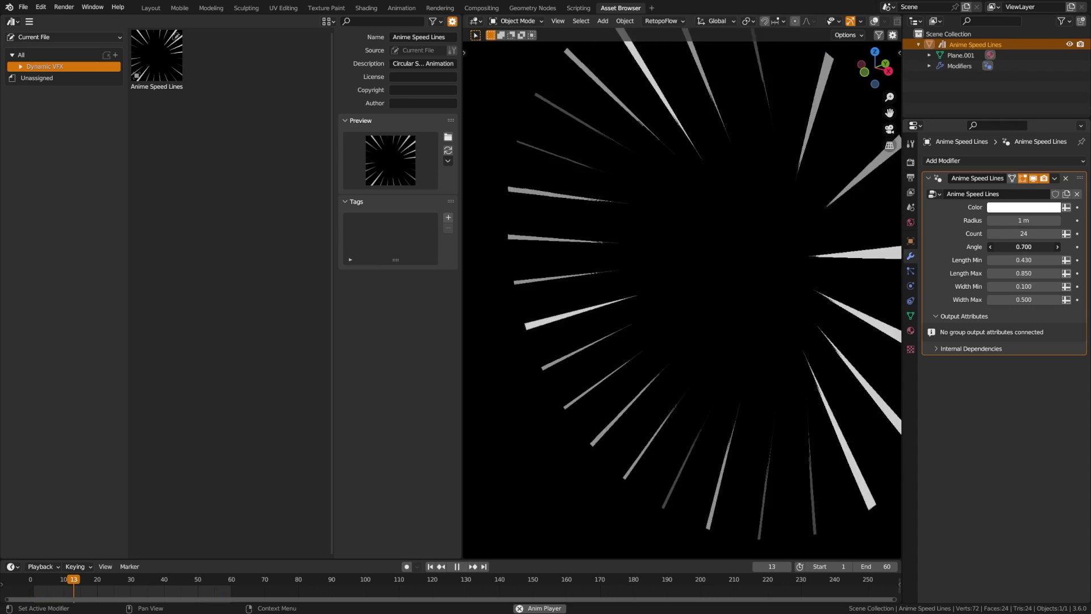
middle_click_drag(762, 318, 730, 282)
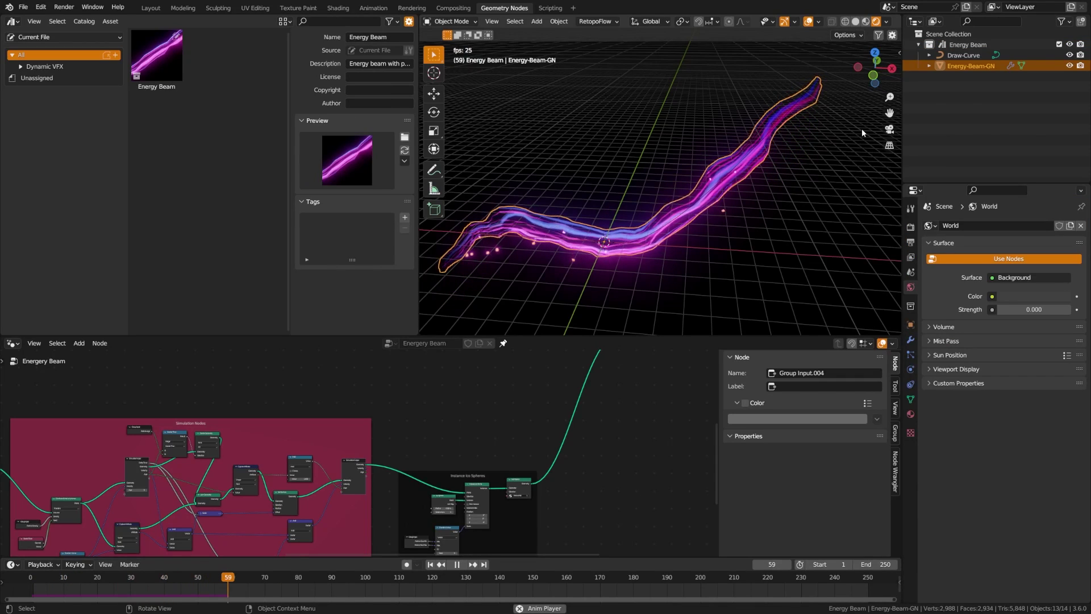
Draw a second curve stroke on Draw-Curve, then show the Energy Beam generator's modifier inputs
left_click(963, 55)
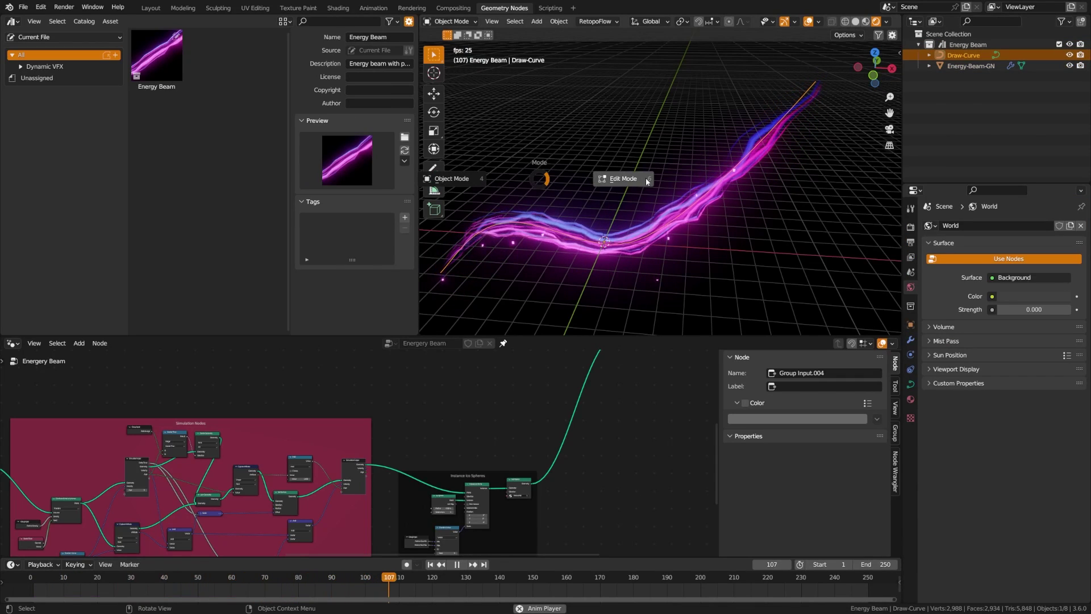
left_click(647, 182)
left_click_drag(639, 110, 738, 79)
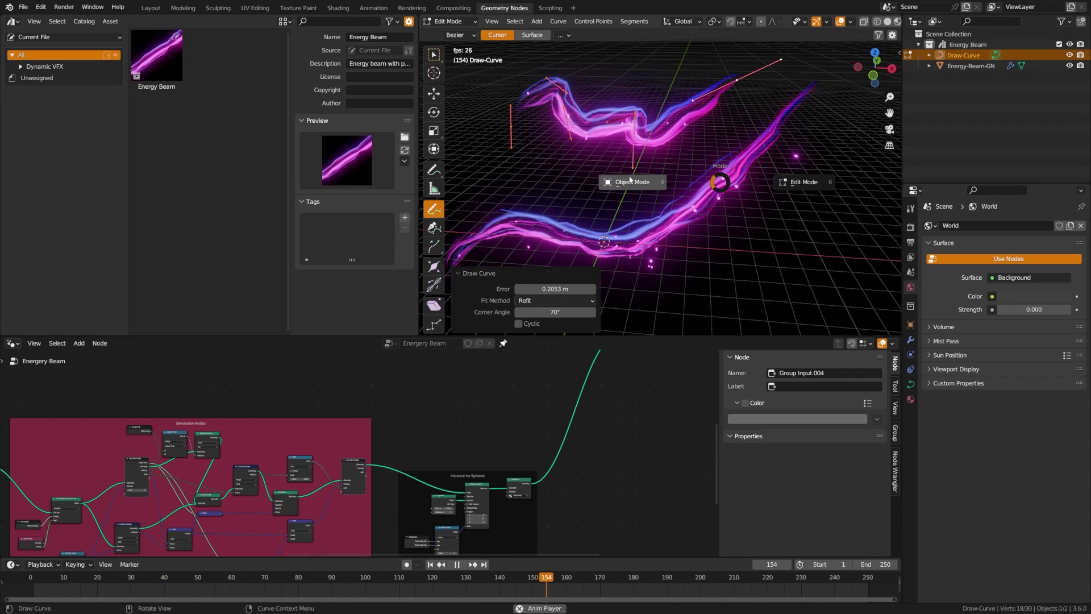
left_click(631, 182)
left_click(693, 194)
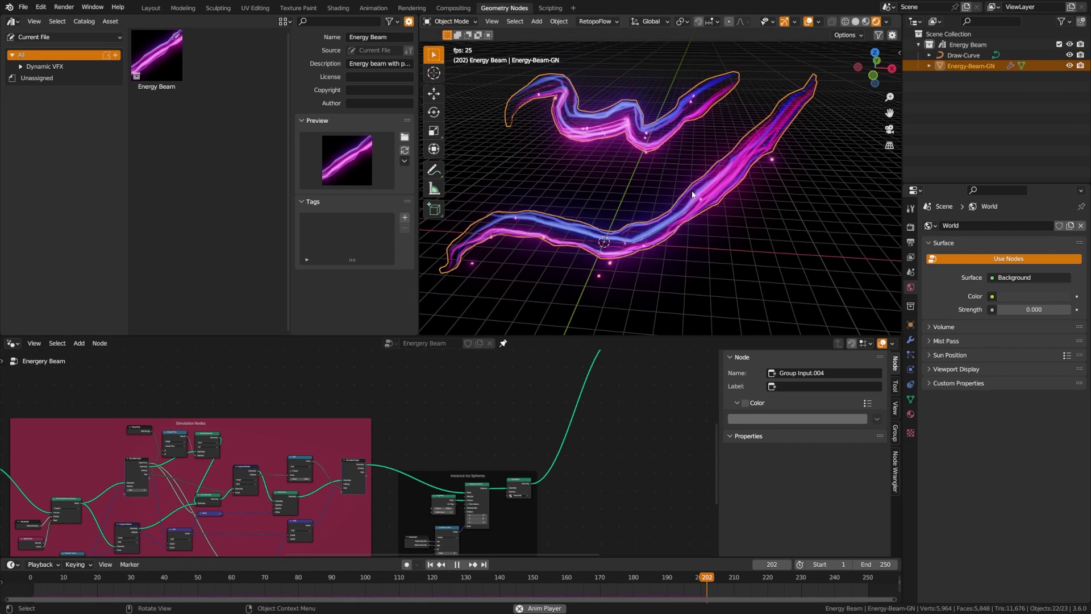
left_click(910, 341)
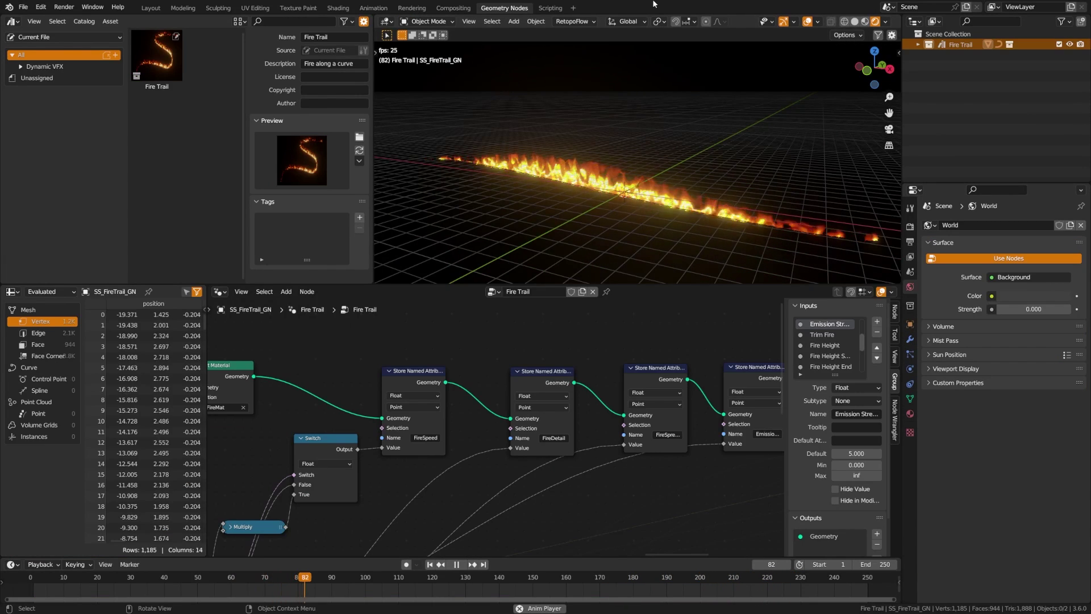
Expand the Fire Trail collection and select DrawFire - Limit 1 Curve, then SS_FireTrail_GN
left_click(919, 44)
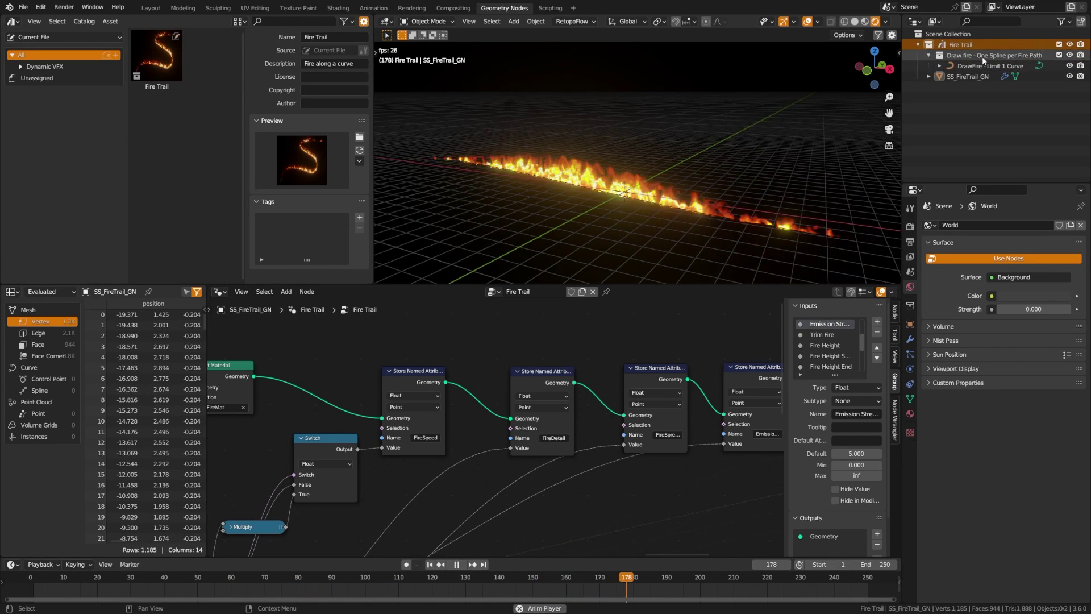
left_click(980, 66)
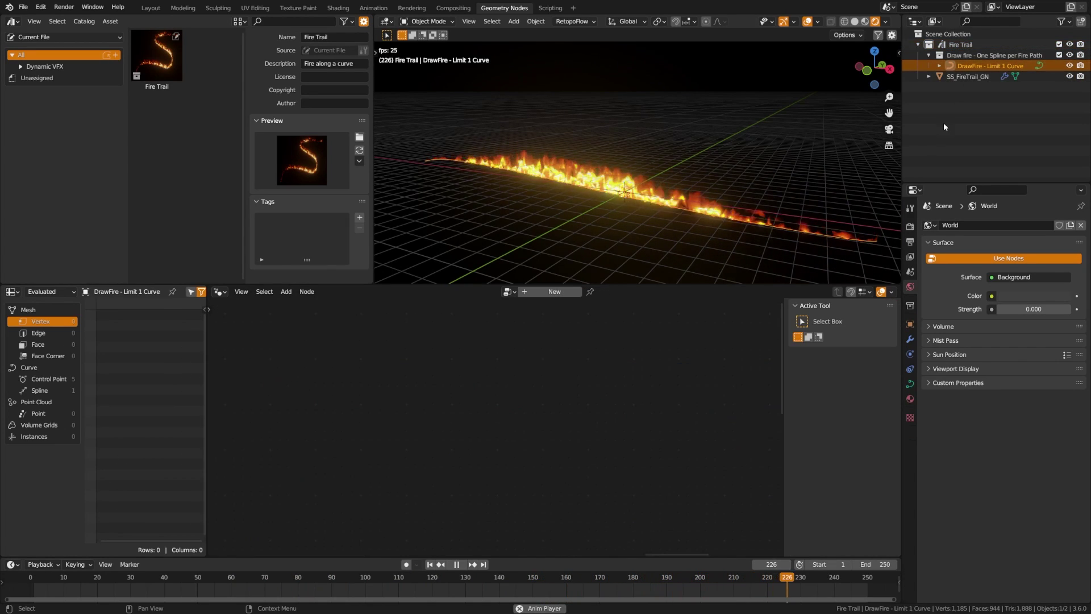
left_click(614, 196)
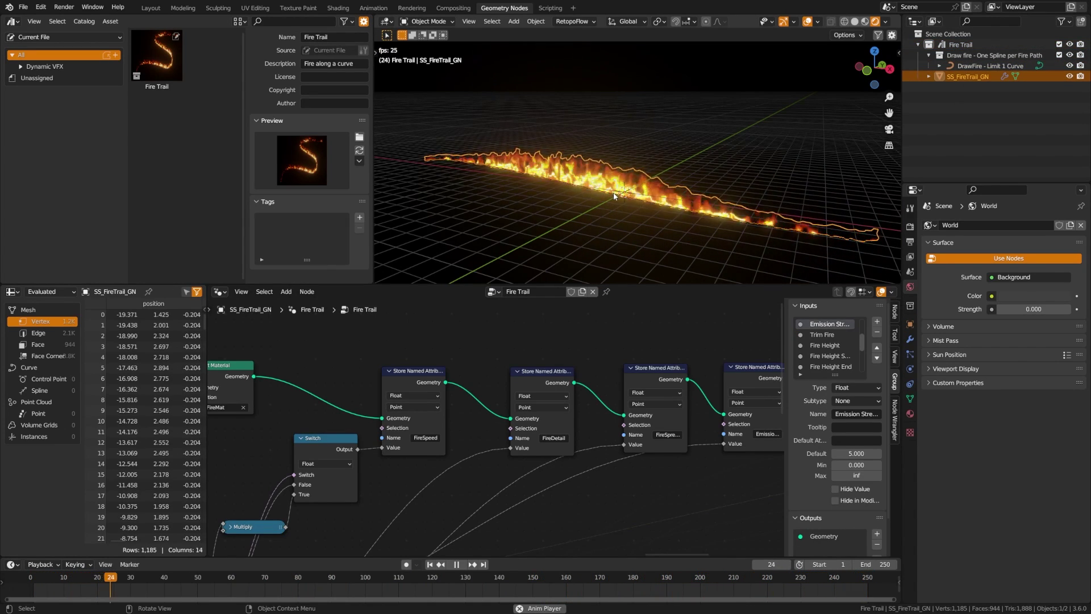
Delete the DrawFire curve's old vertices and redraw it, so flames follow a new winding path
left_click(981, 66)
key("Tab")
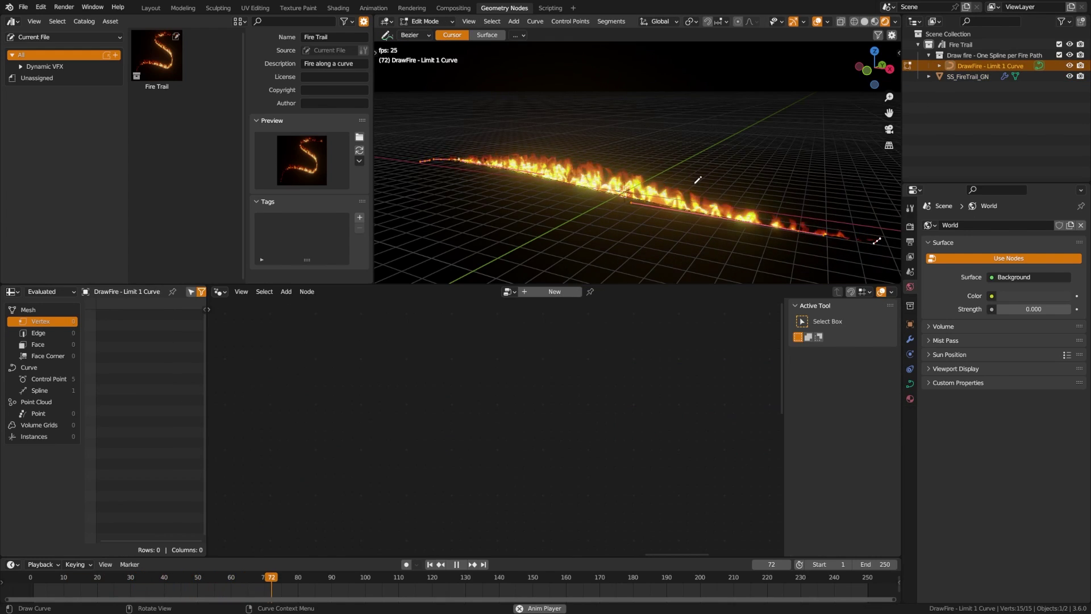
key("x")
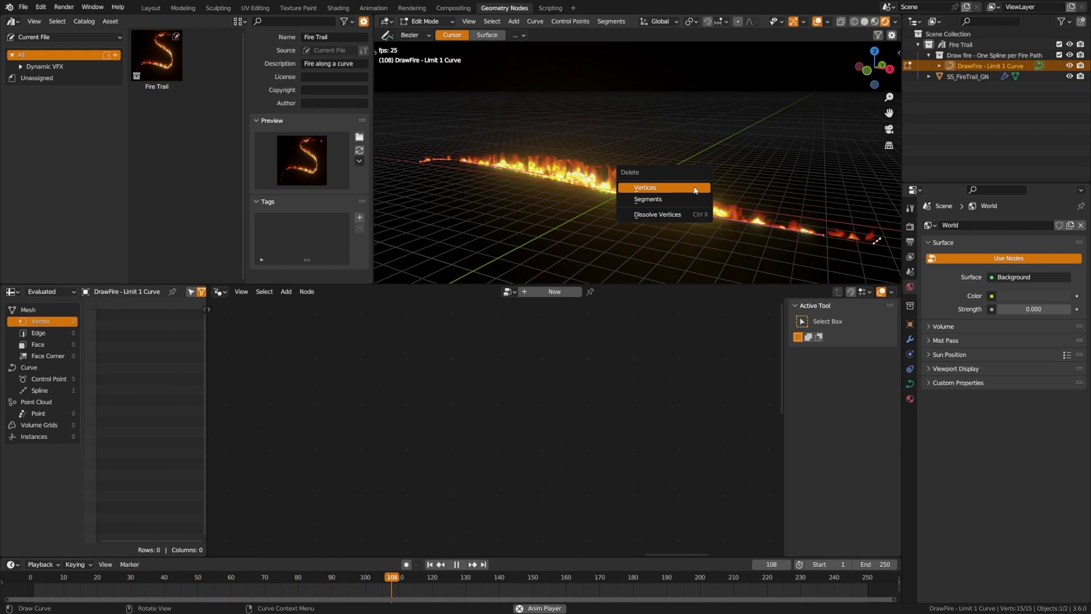
left_click(694, 190)
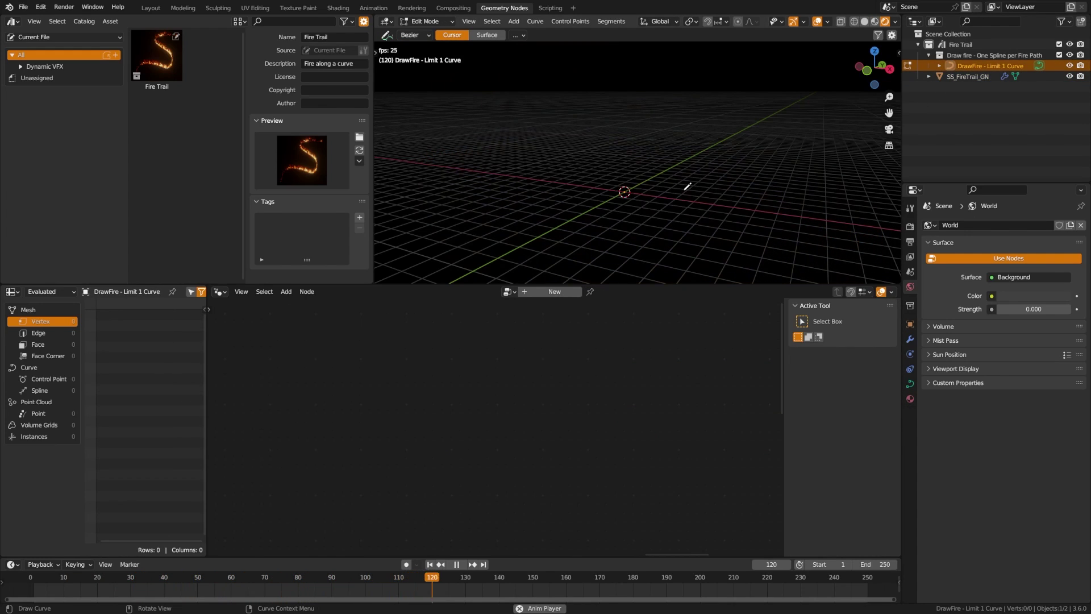
key("Tab")
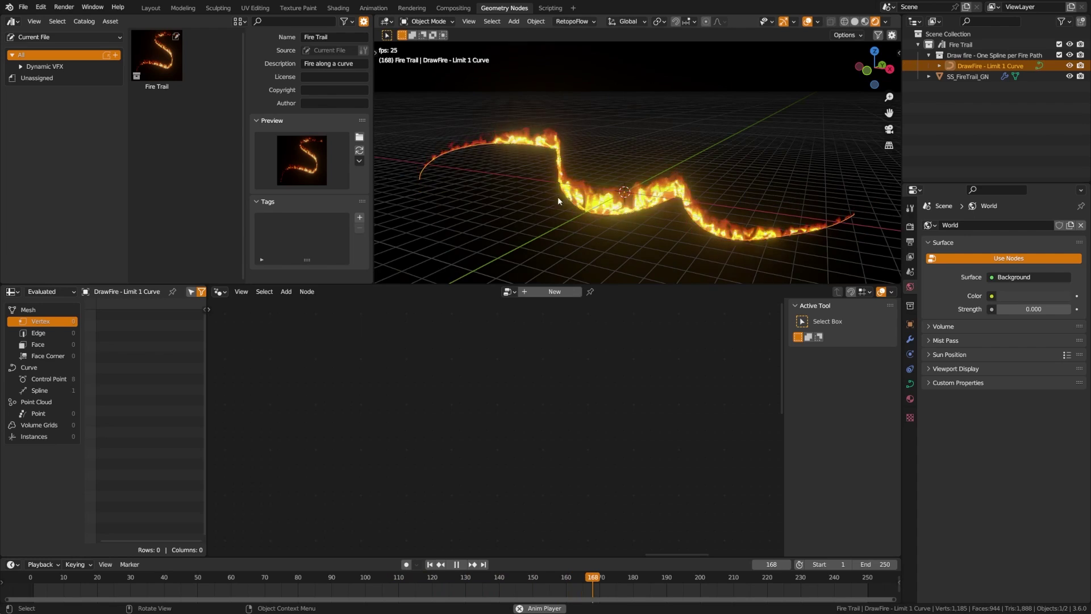
mouse_move(769, 234)
middle_mouse_down()
mouse_move(639, 210)
mouse_move(512, 219)
middle_mouse_up()
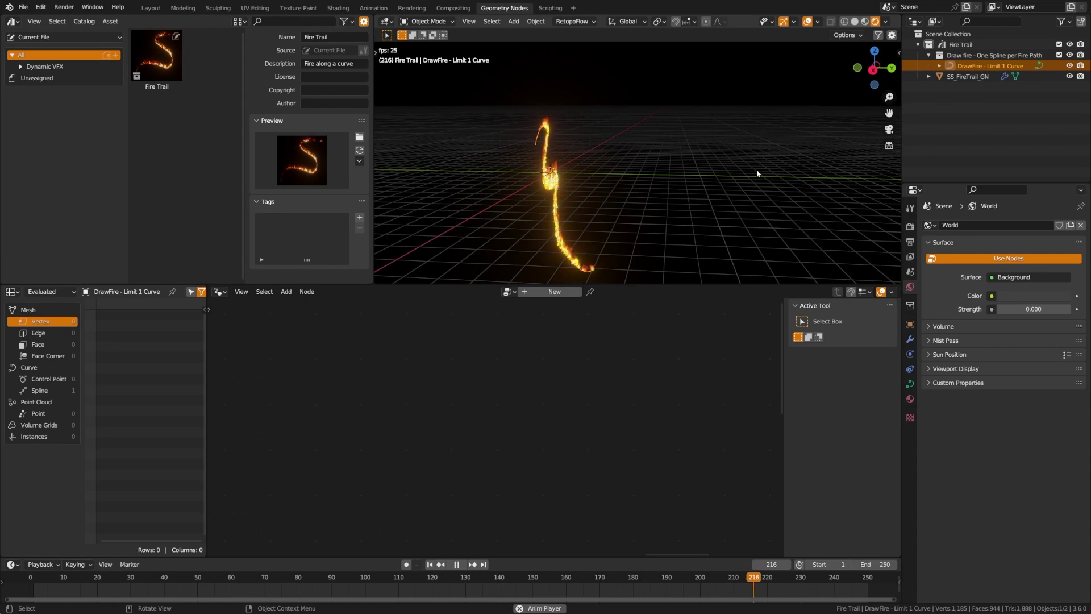
left_click(969, 76)
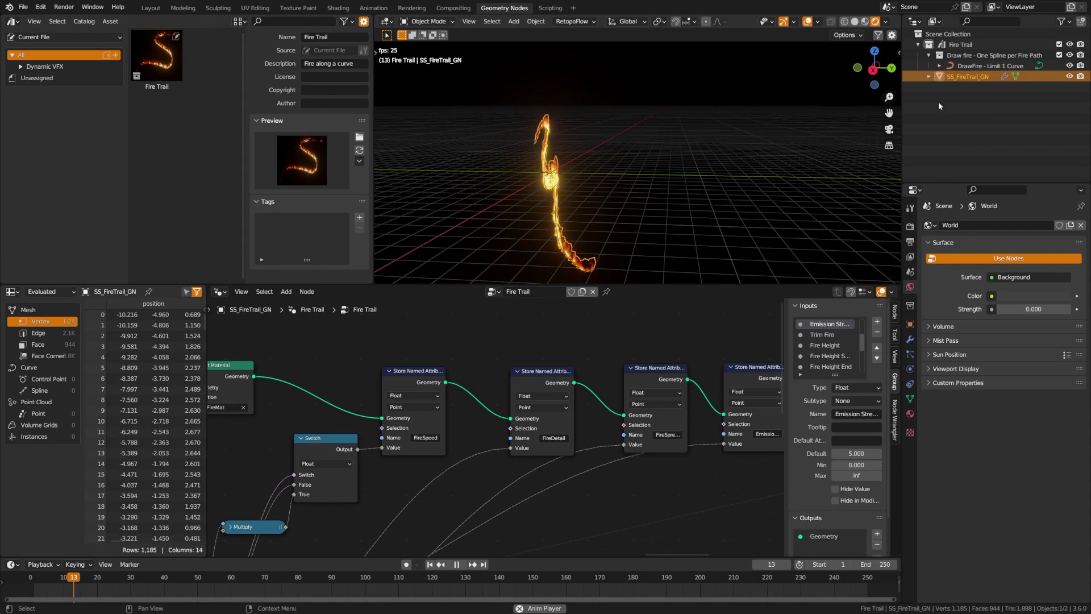
Show the Fire Trail modifier inputs, zoom in on the trail, and lower Trim Fire to 0.680
left_click(909, 339)
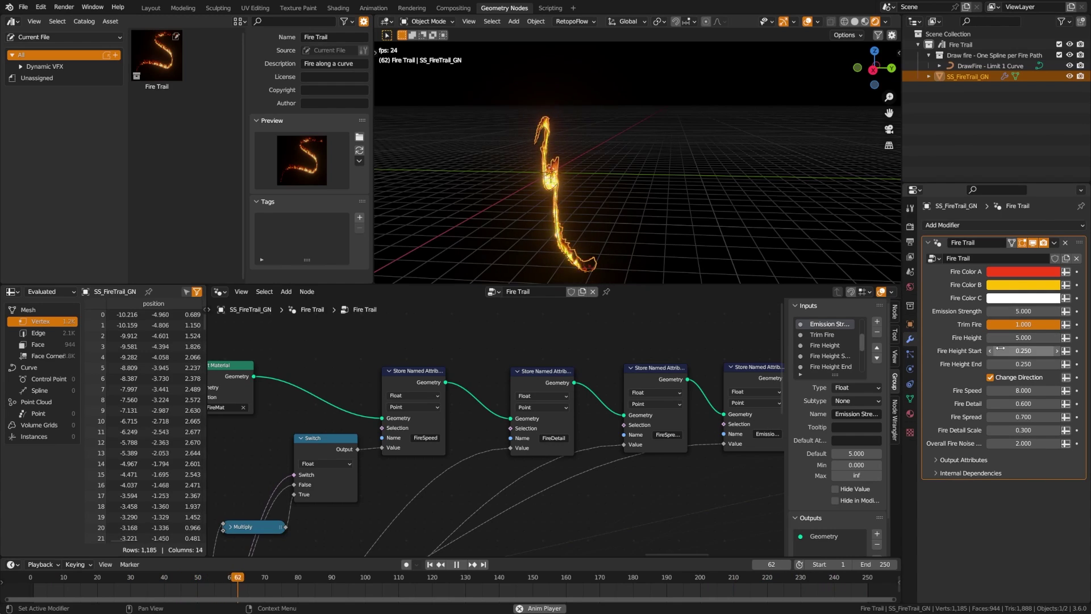
middle_click_drag(548, 211, 642, 224)
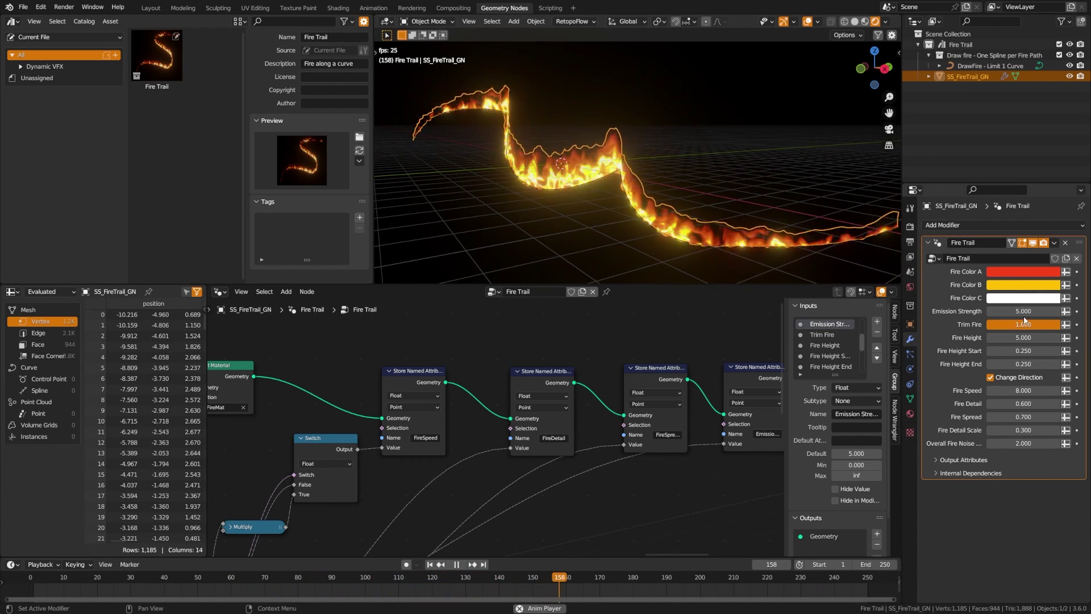
left_click_drag(1025, 321, 1027, 351)
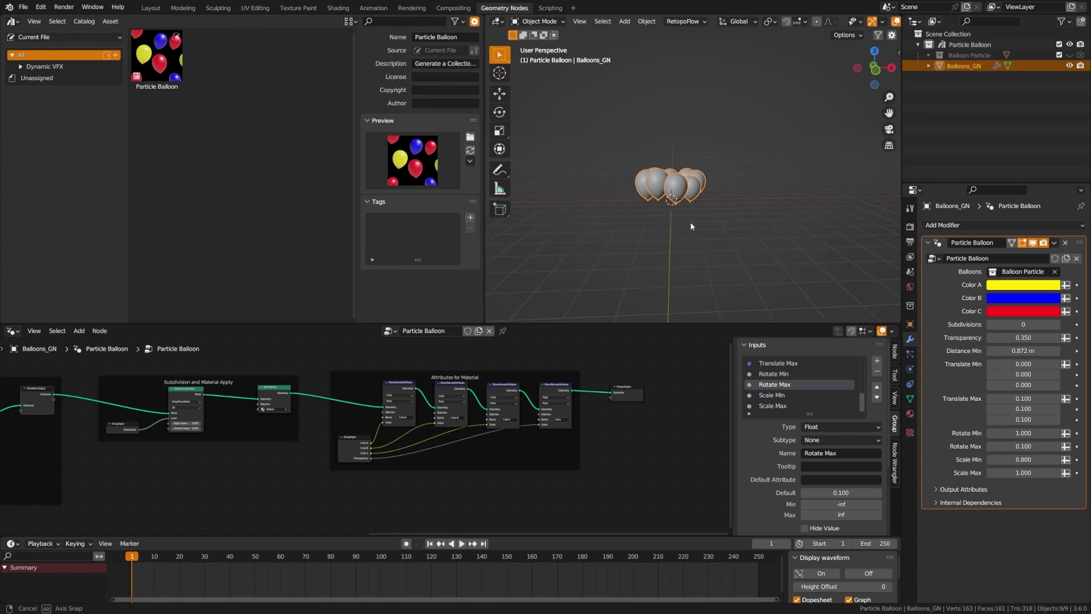
Play the balloon animation, orbit around the rising balloons, and expand the Balloon Particle collection
middle_click_drag(691, 226, 454, 523)
left_click(462, 544)
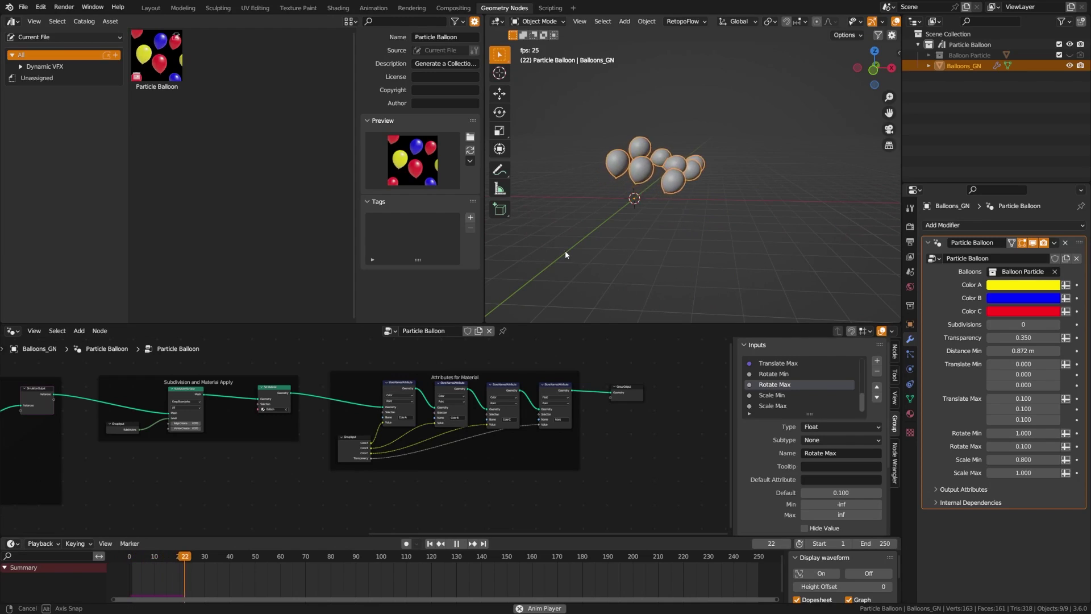
middle_click_drag(566, 254, 623, 264)
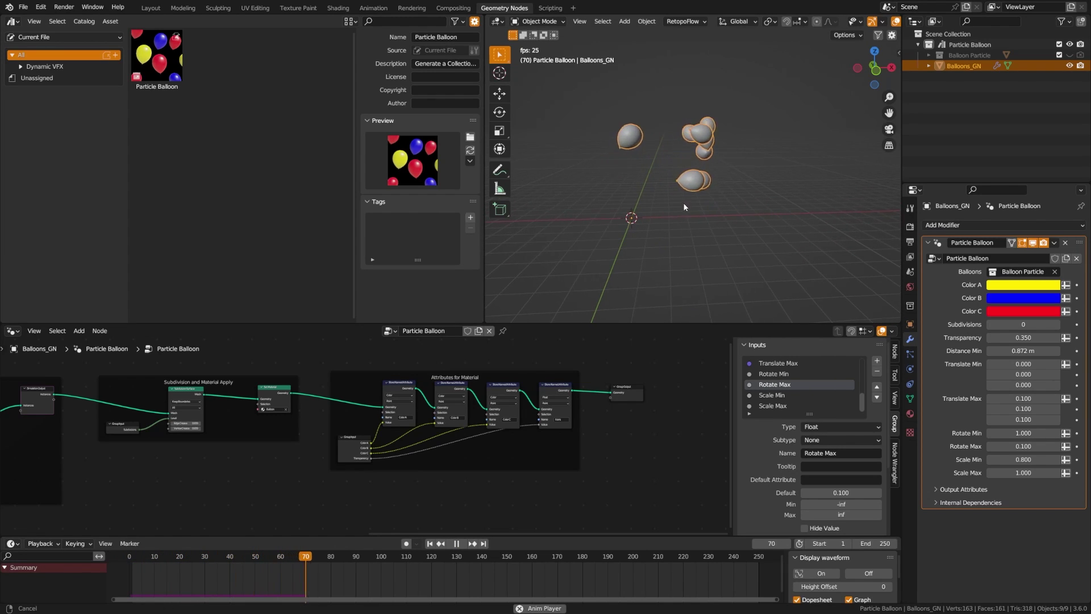
middle_click_drag(683, 202, 683, 239)
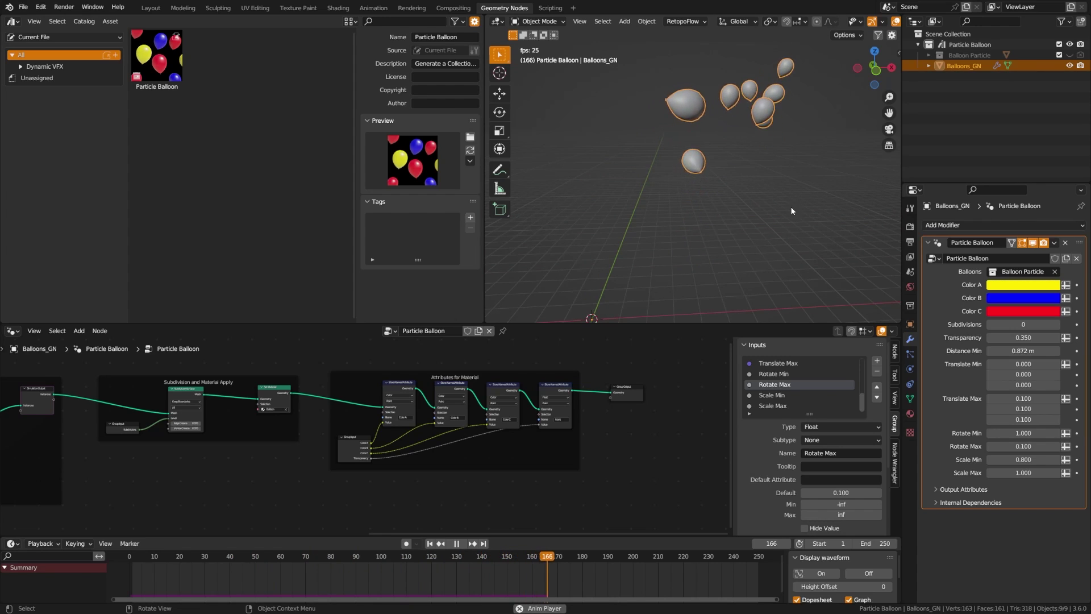
left_click(928, 55)
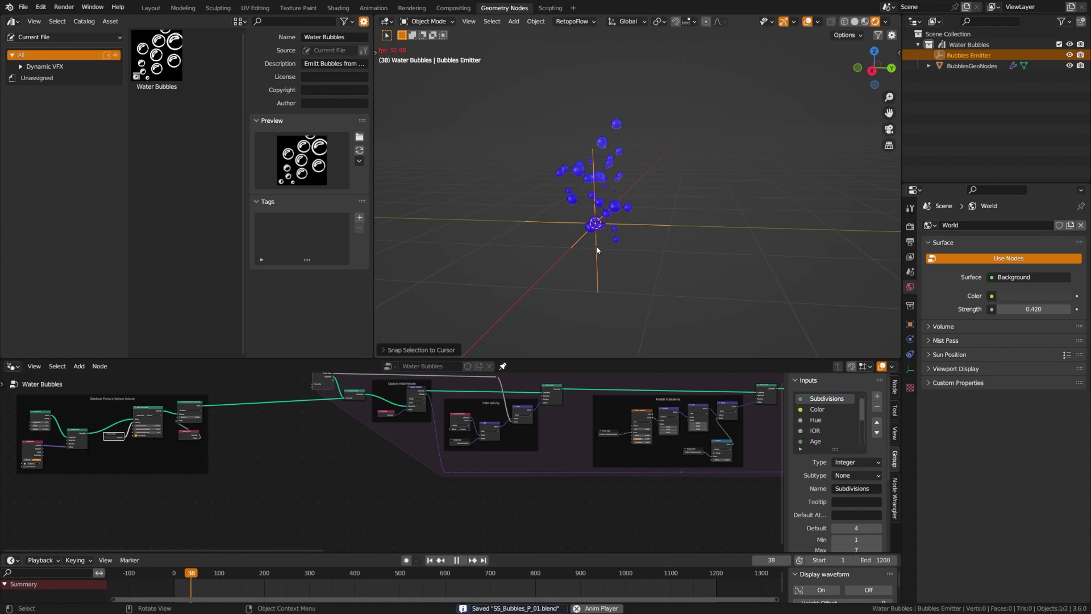
key("g")
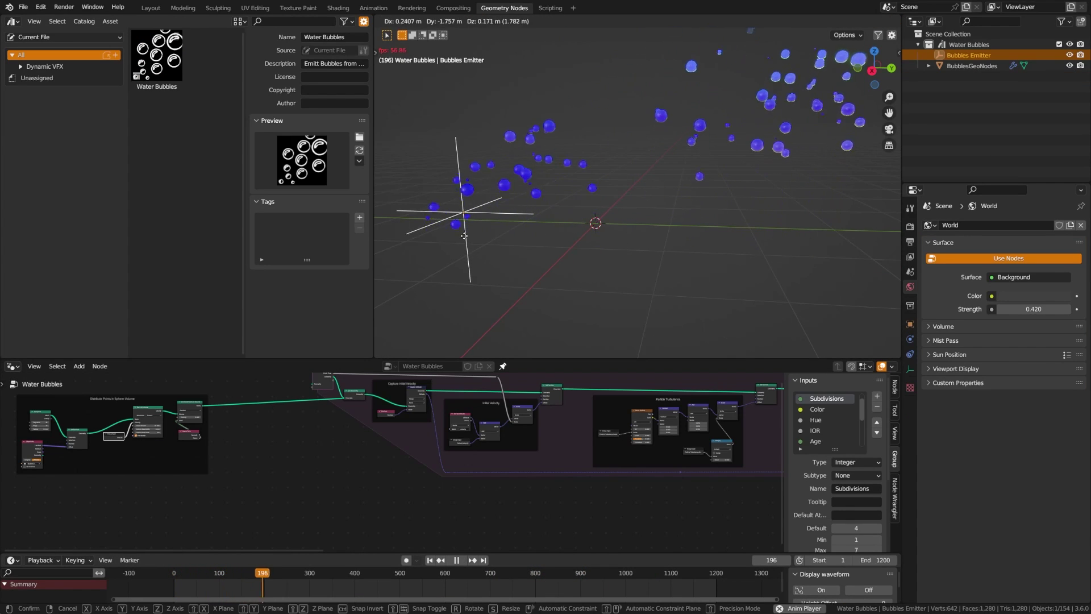
Cancel the Bubbles Emitter move and show the BubblesGeoNodes modifier inputs
key("Escape")
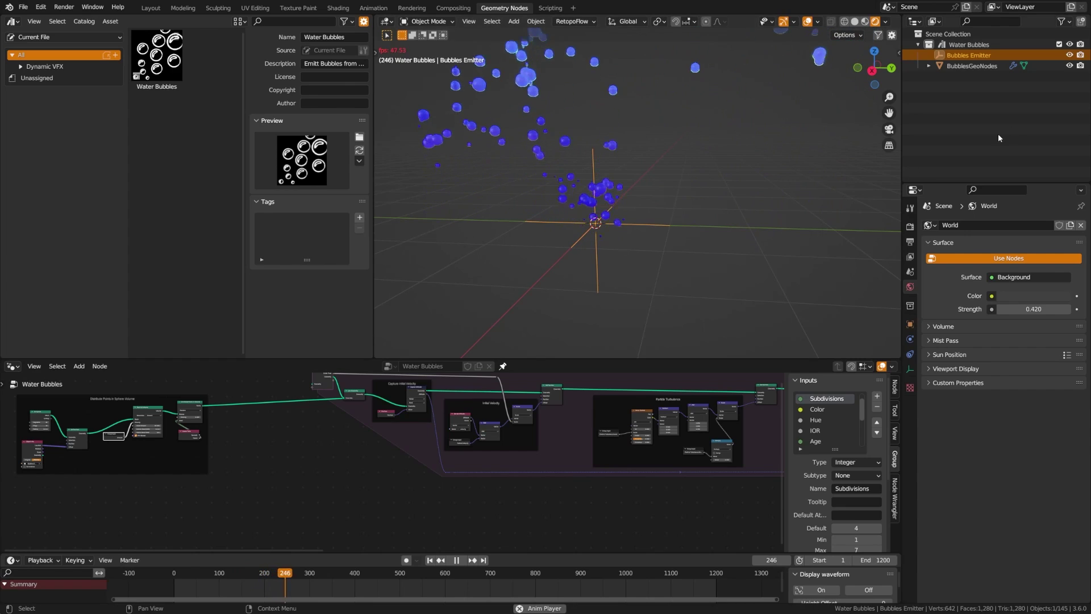
left_click(972, 66)
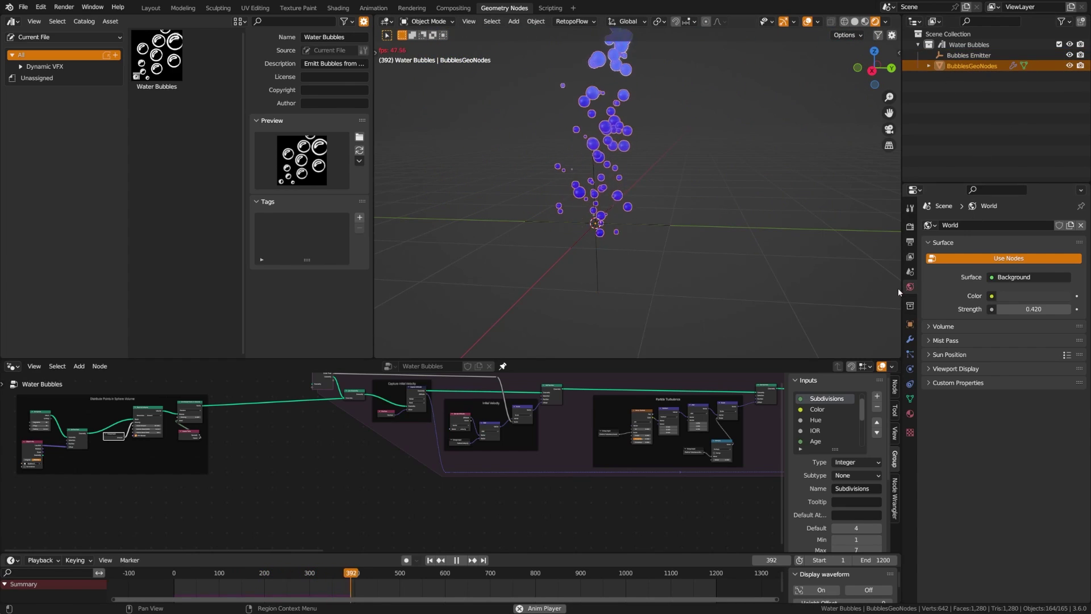
left_click(910, 339)
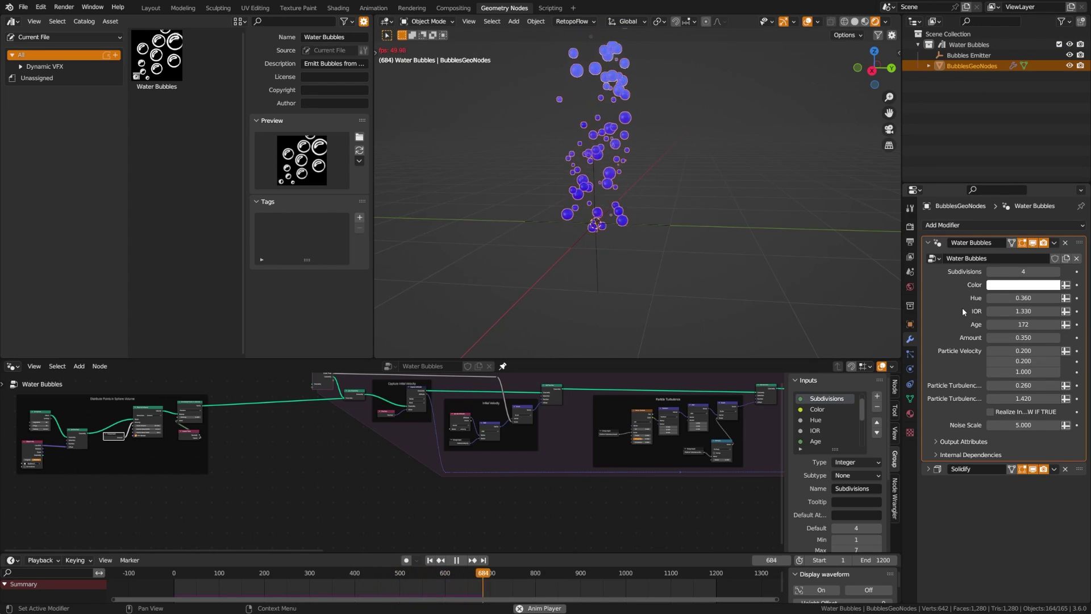
middle_click_drag(784, 247, 674, 232)
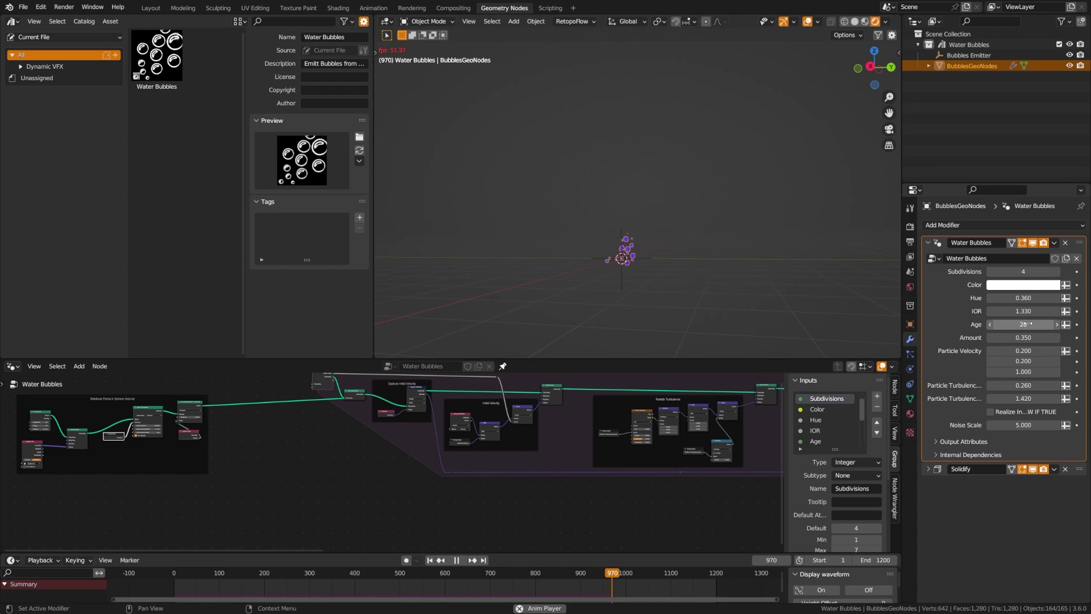
Set the bubble Age to 20 and widen the Outliner and Properties column
left_click_drag(1030, 324, 1015, 324)
scroll(654, 285, "up", 4)
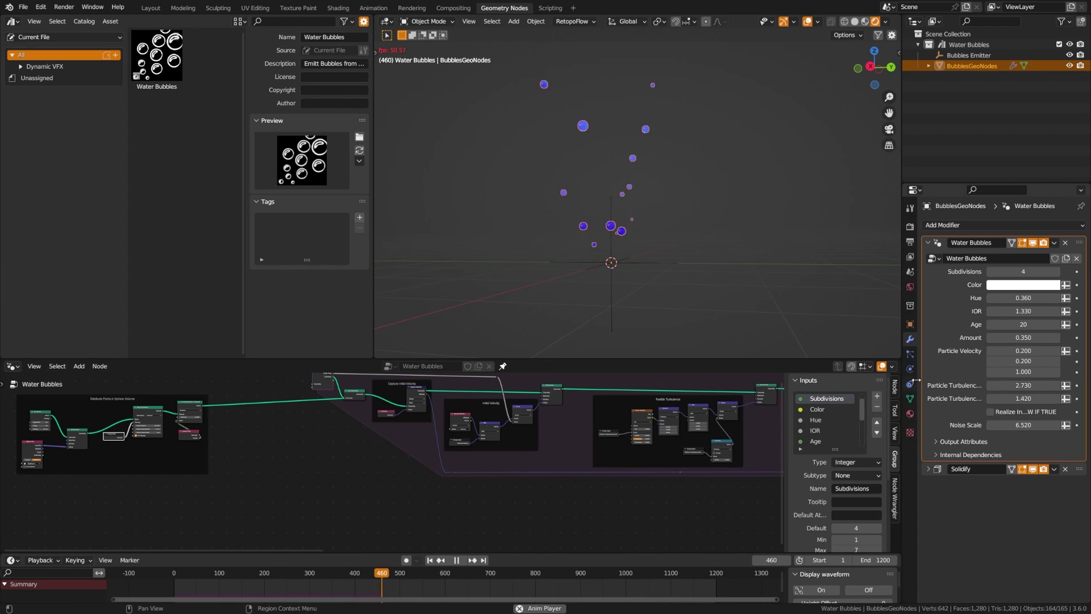
left_click_drag(901, 346, 808, 359)
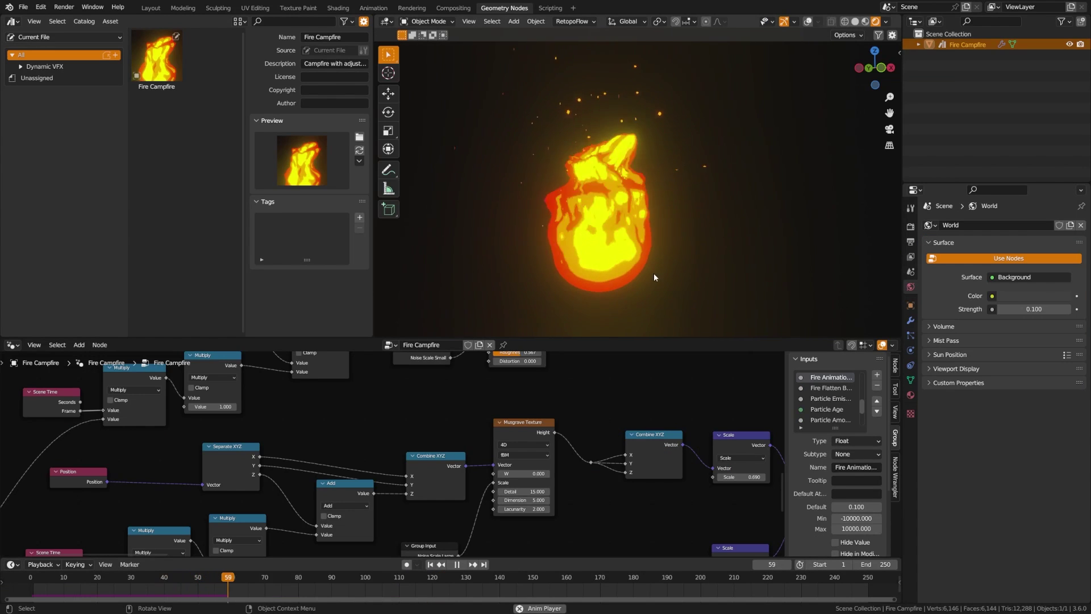
On the campfire modifier, try Particle Age 5, restore 30, and raise Fire Flatten Bottom to 1.000
left_click(910, 321)
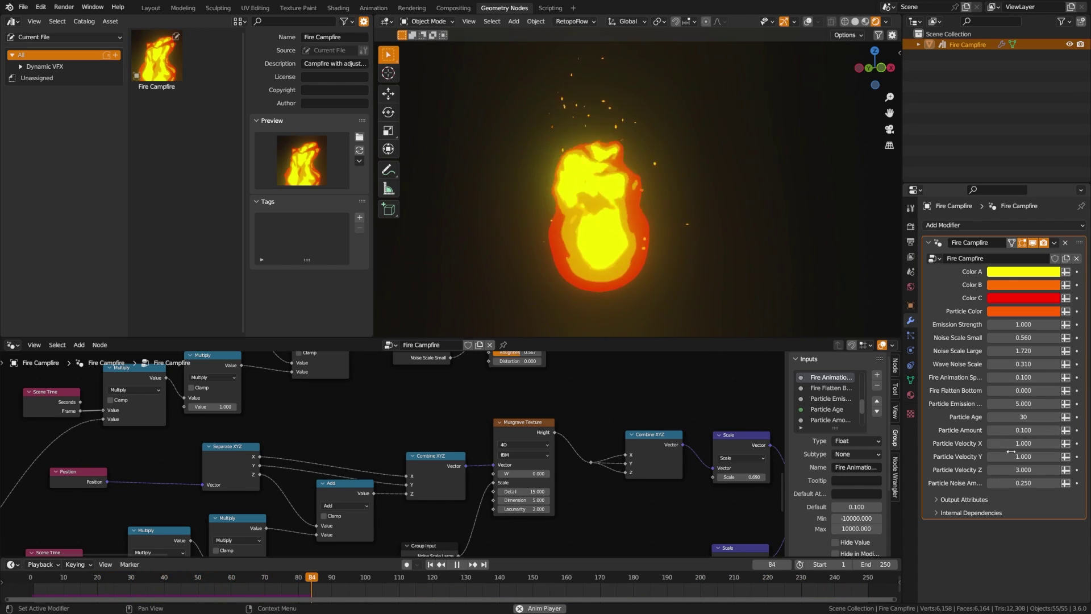
left_click(1023, 417)
type("5")
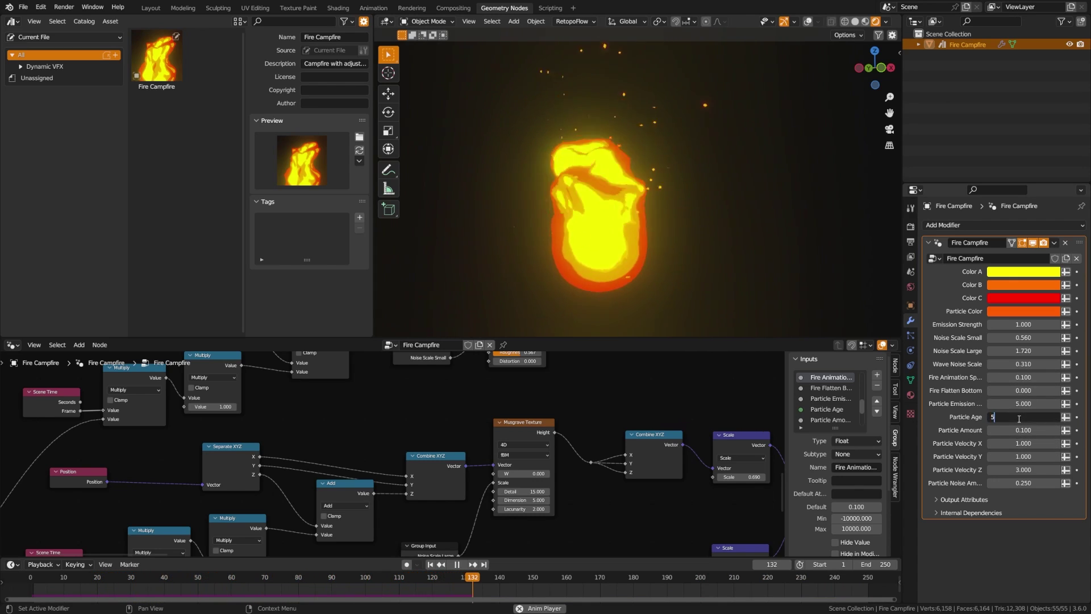
key("Return")
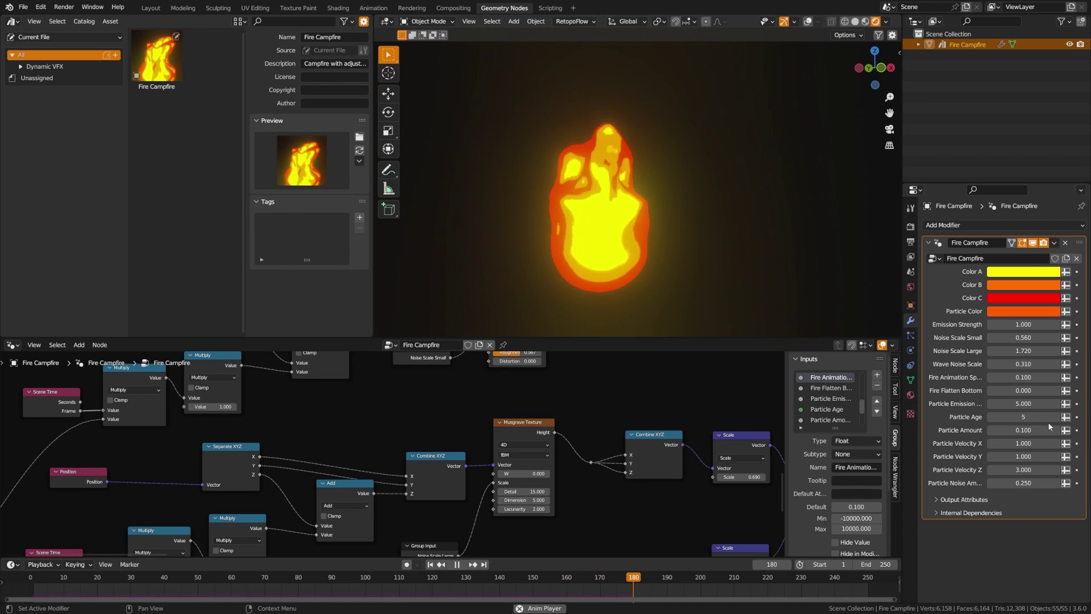
left_click(1023, 417)
type("30")
key("Return")
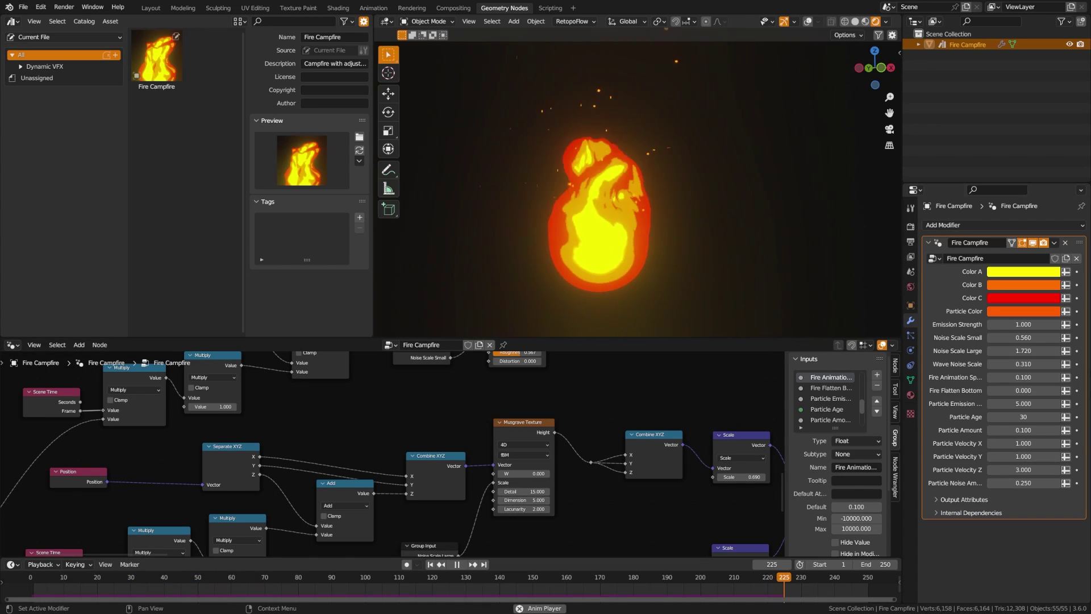
left_click_drag(1021, 395, 683, 215)
middle_click_drag(683, 214, 576, 282)
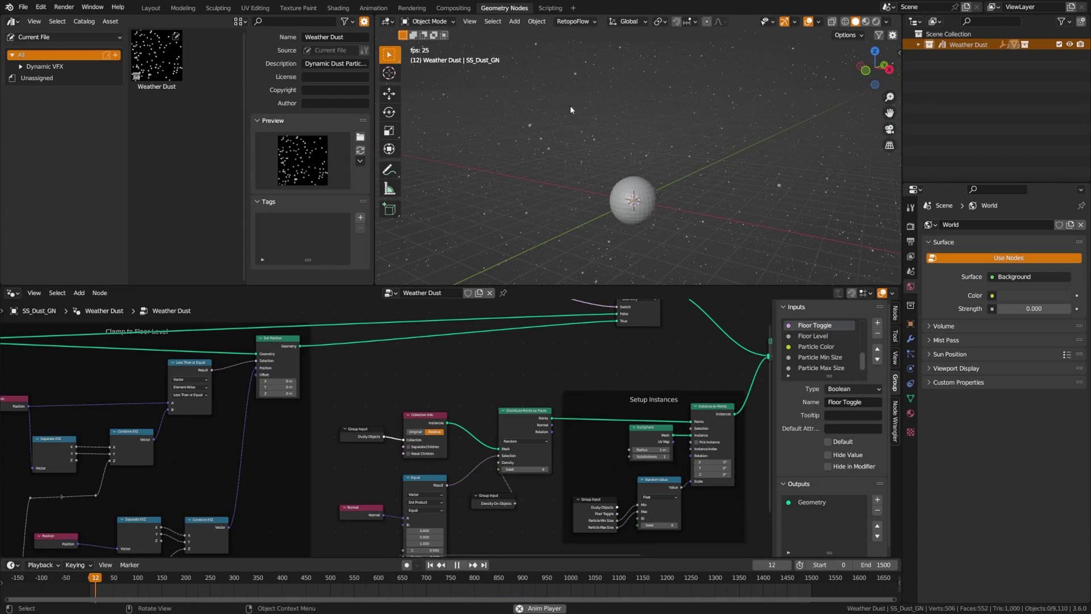
Orbit and zoom the Weather Dust scene, expand its collection, and select the Max empty
middle_click_drag(570, 105, 652, 189)
scroll(652, 189, "up", 10)
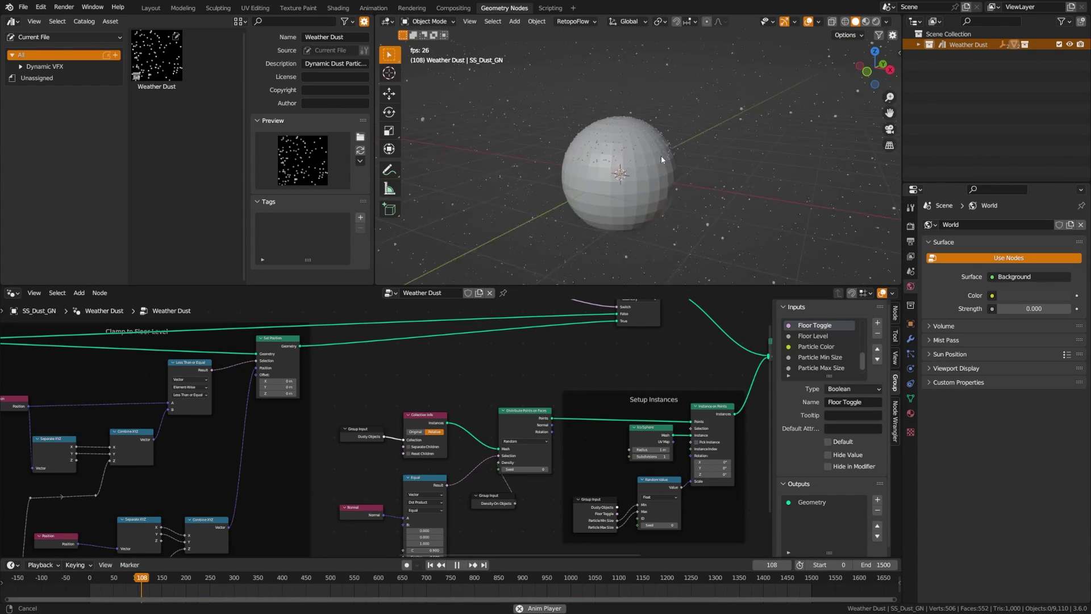
scroll(630, 204, "down", 3)
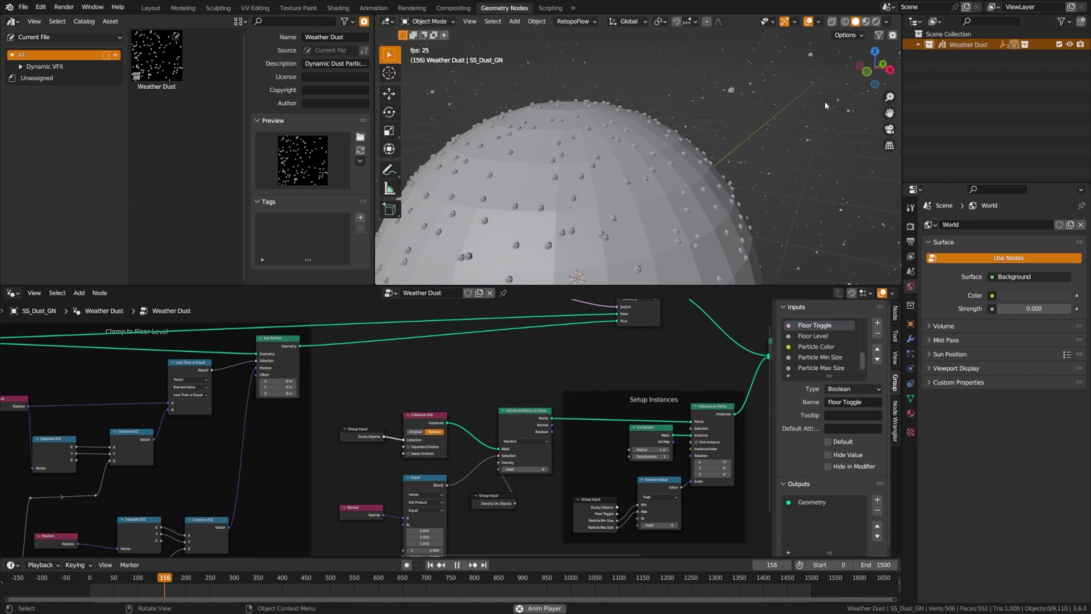
left_click(919, 45)
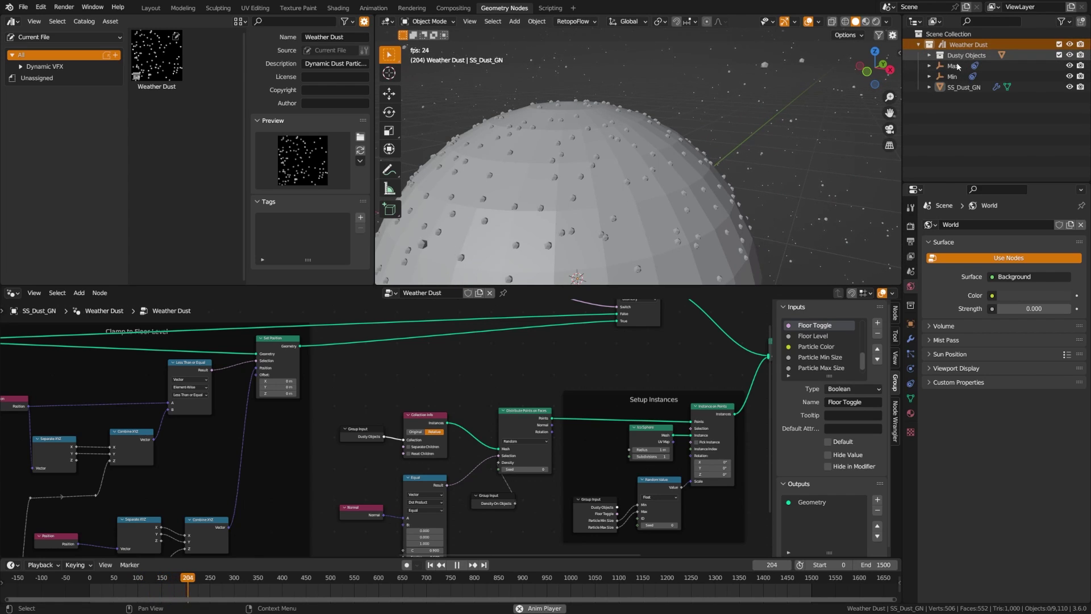
left_click(953, 66)
scroll(784, 156, "down", 5)
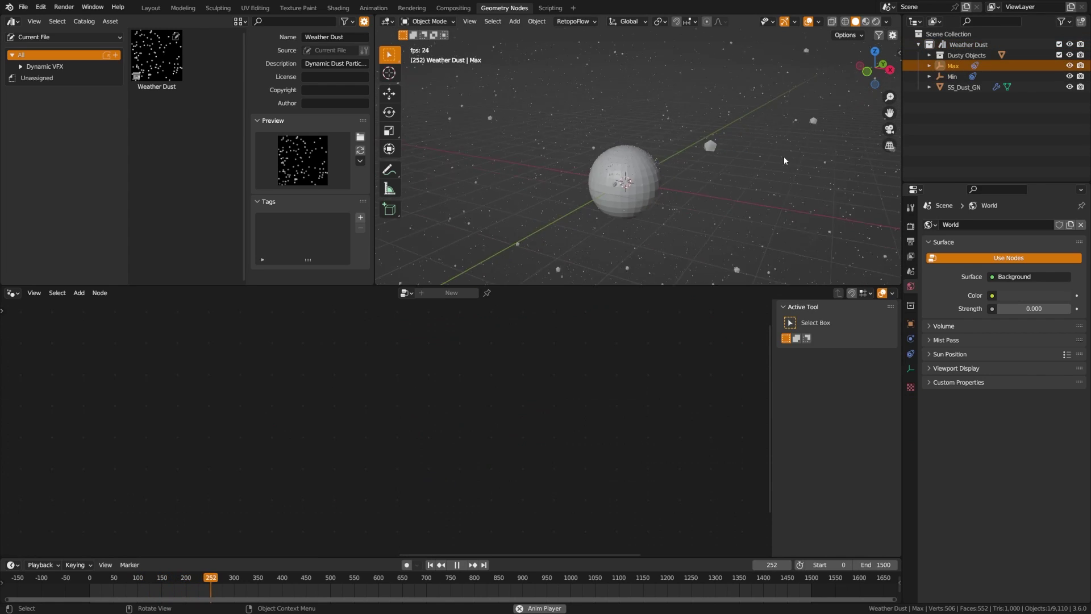
Reposition the Max empty and switch the viewport to rendered shading
scroll(819, 138, "down", 3)
key("g")
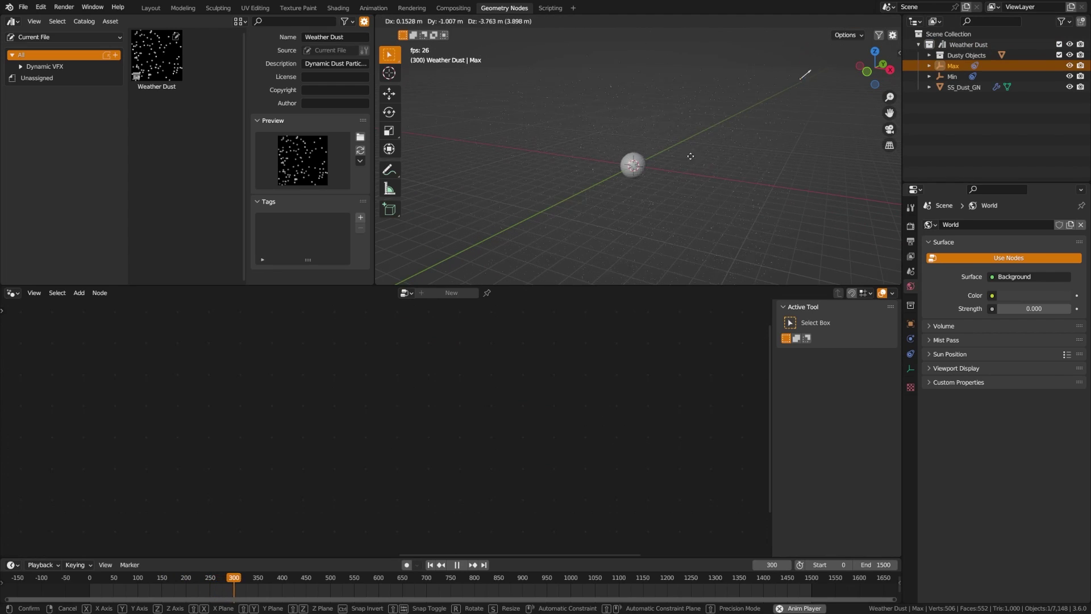
left_click(690, 108)
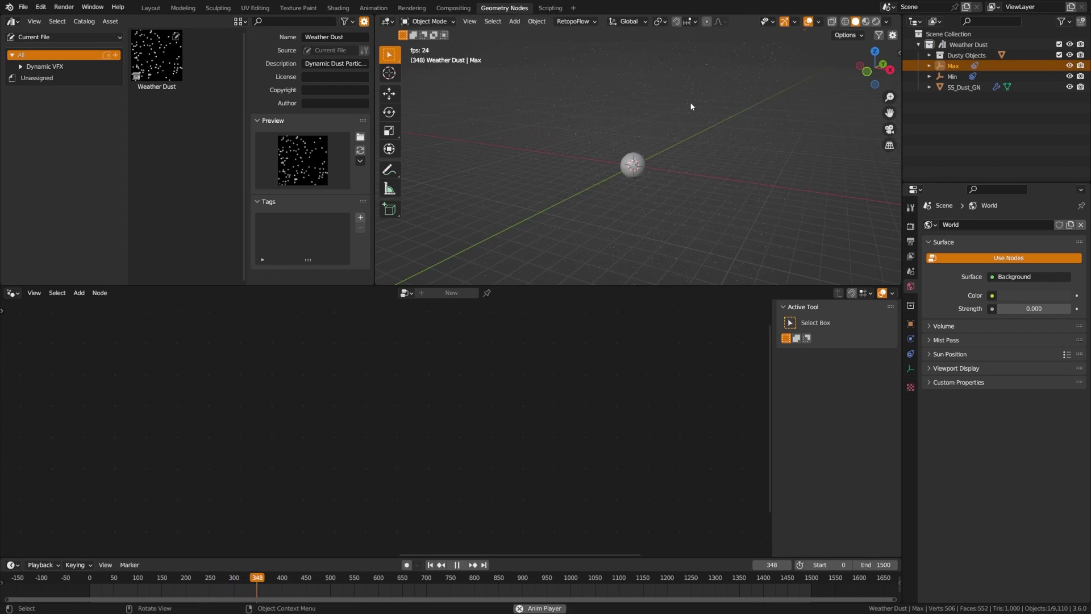
key("z")
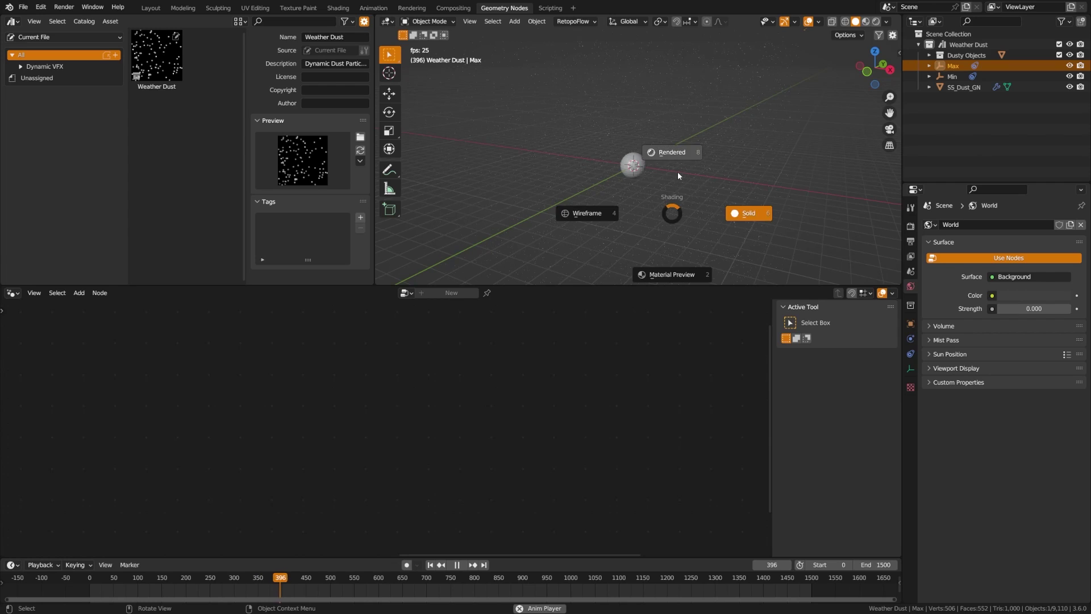
left_click(739, 159)
Test moving the Max and Min boundary empties, undoing each move
key("g")
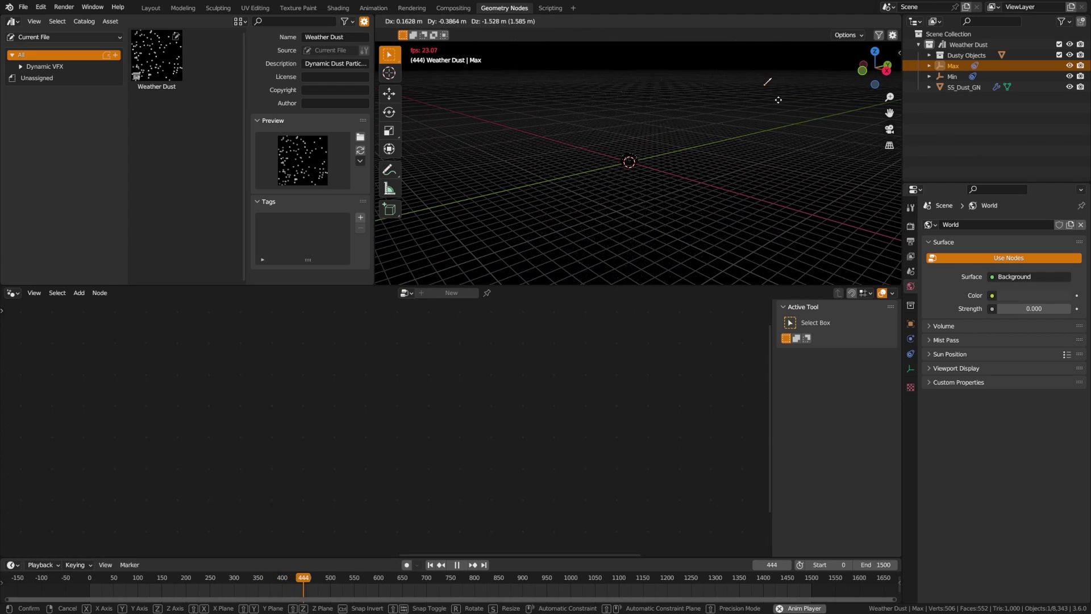
left_click(777, 169)
key("ctrl+z")
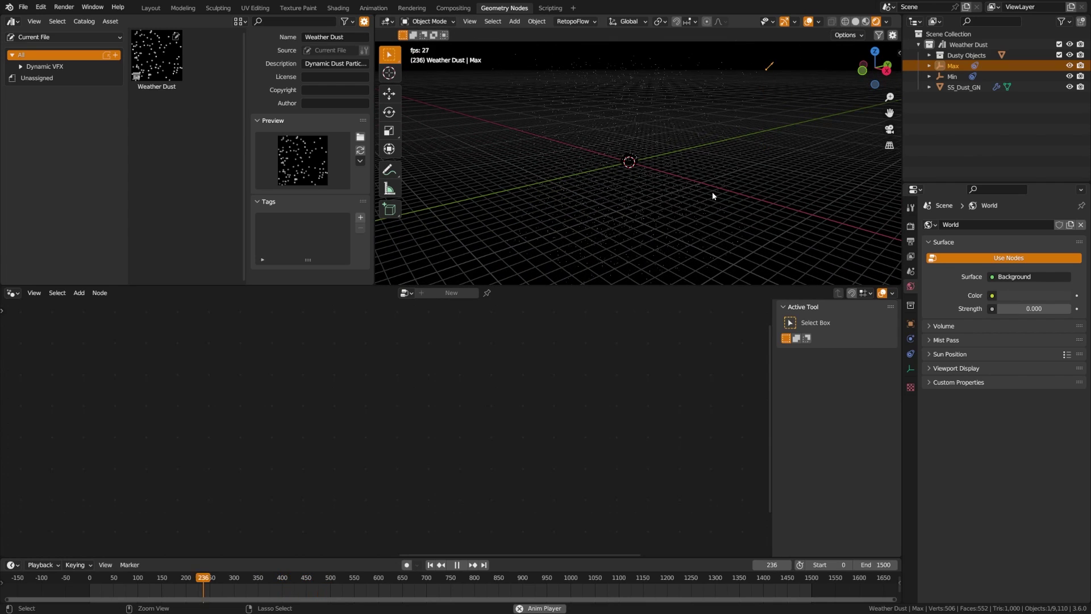
left_click(962, 76)
key("g")
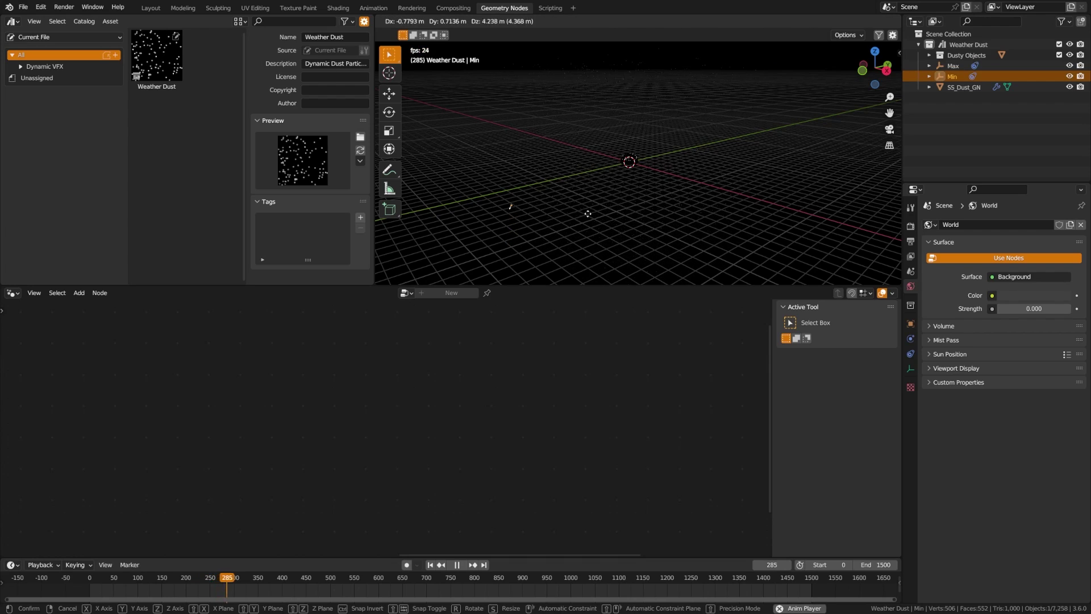
left_click(591, 175)
key("ctrl+z")
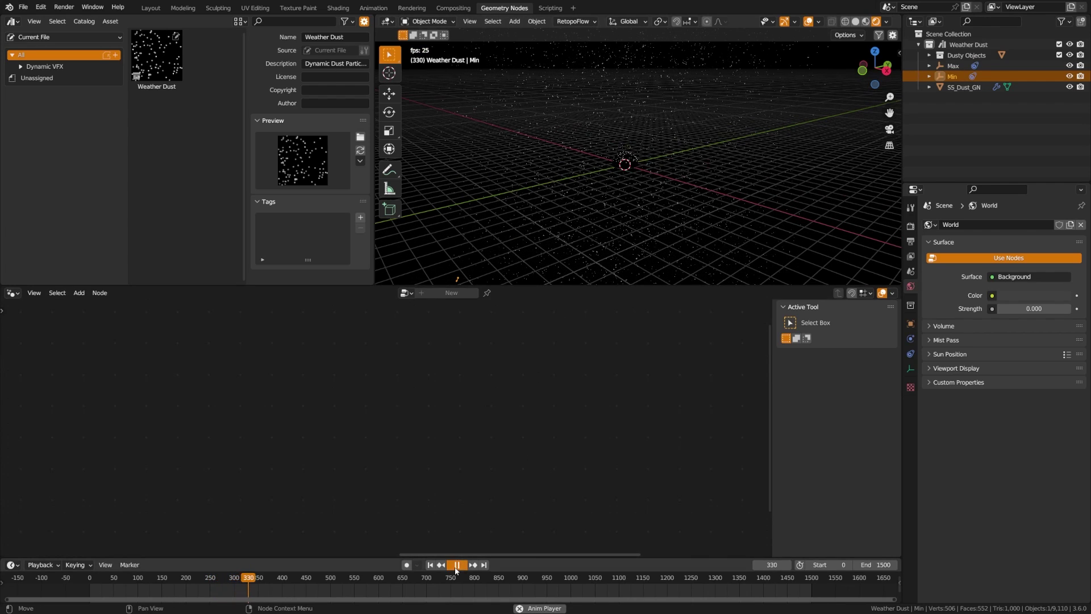
Stop playback and show SS_Dust_GN's Weather Dust modifier settings
key("space")
left_click(658, 152)
left_click(911, 339)
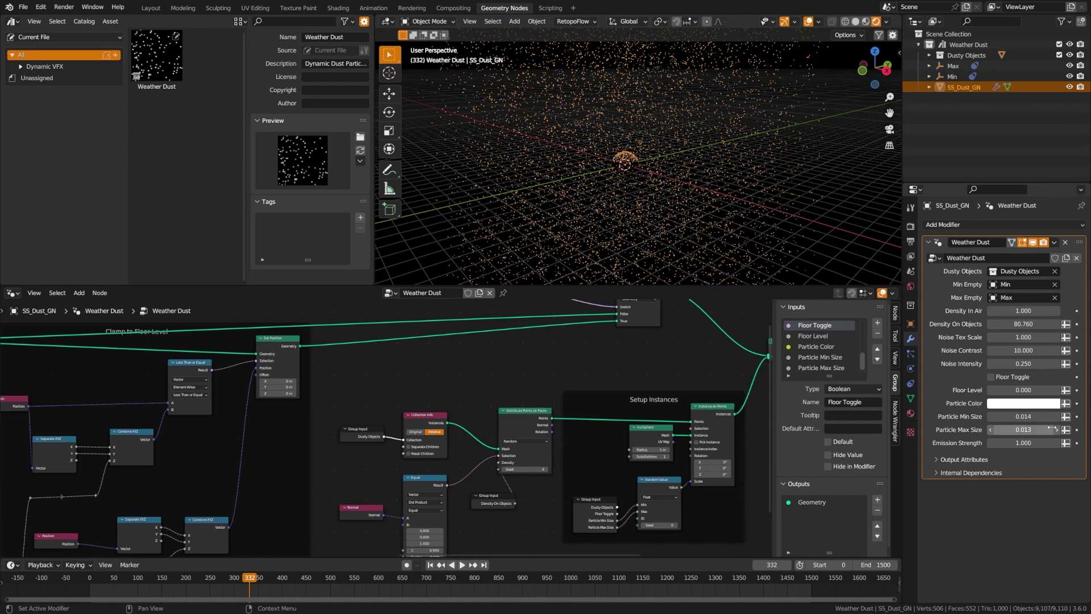
left_click(991, 377)
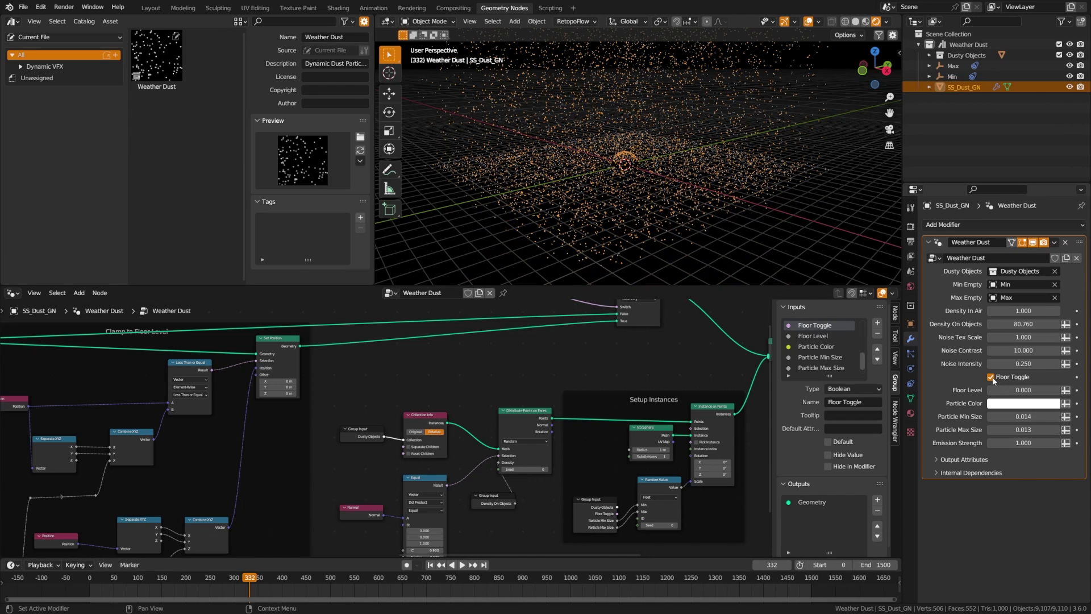
middle_click_drag(756, 227, 690, 227)
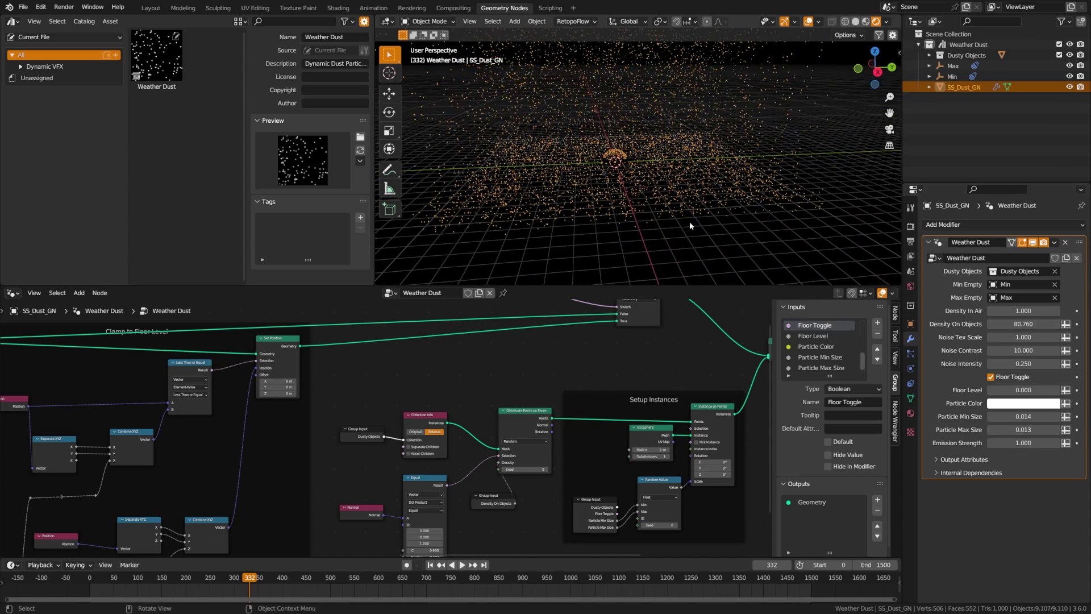
middle_click_drag(603, 226, 652, 239)
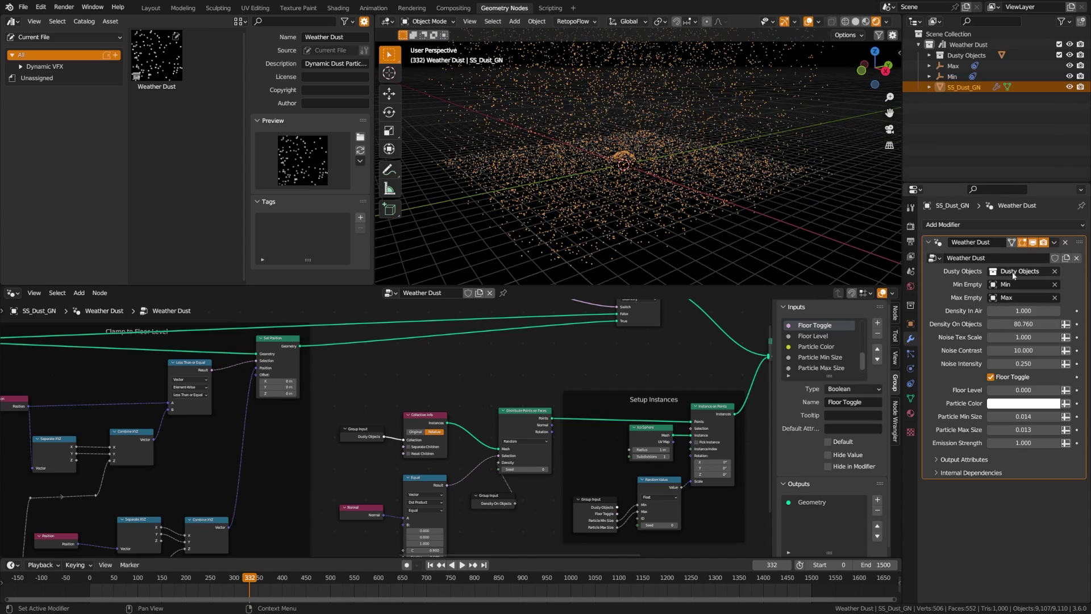
left_click(992, 377)
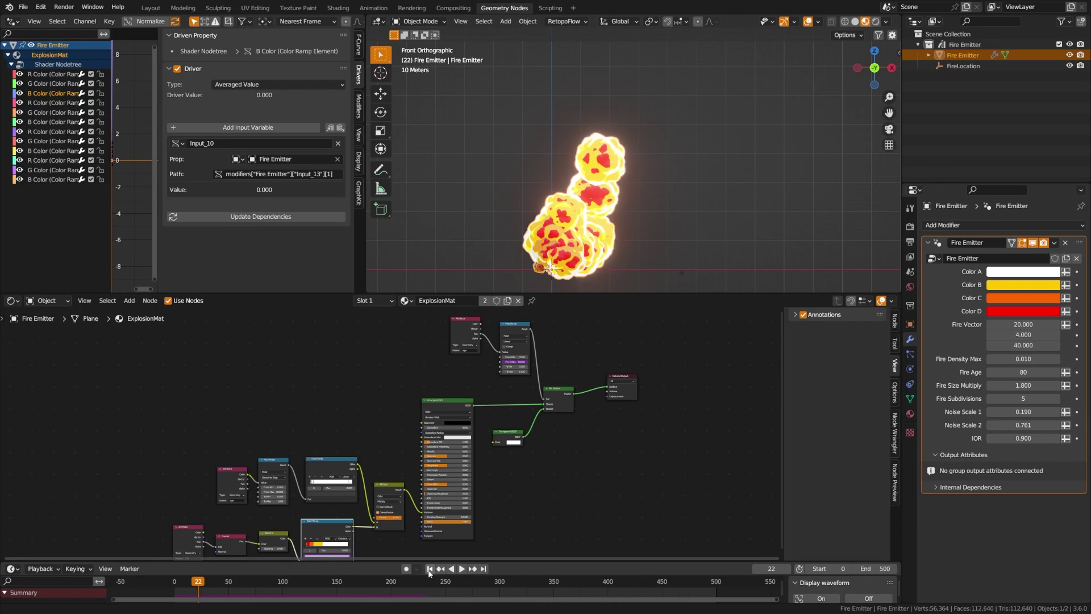
Play the fire animation, scrub to frame 105, and stop playback
left_click(462, 569)
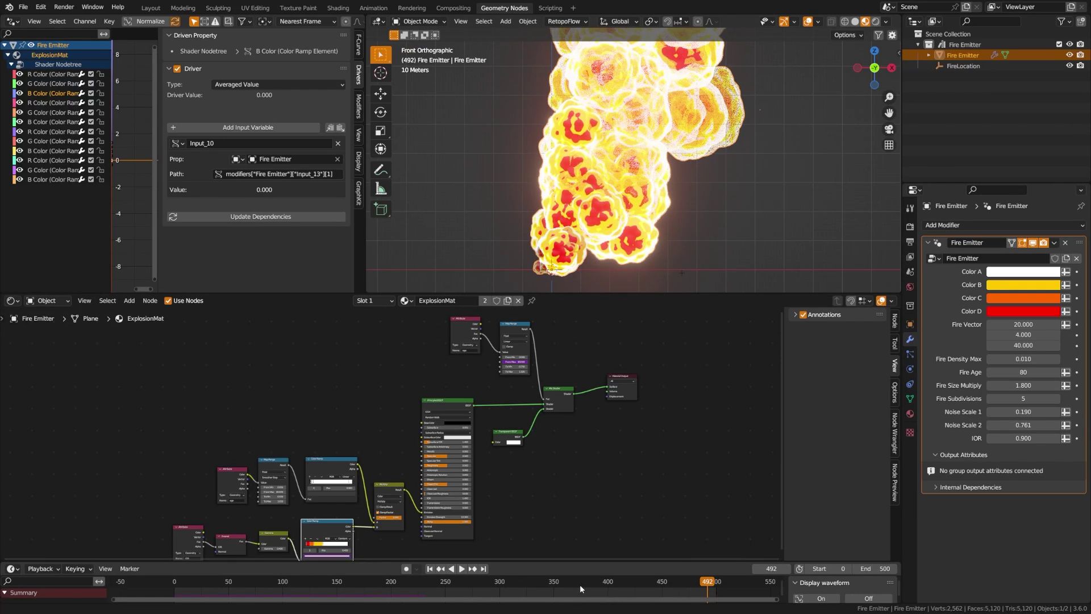
mouse_move(298, 580)
left_mouse_down()
mouse_move(194, 585)
mouse_move(289, 582)
left_mouse_up()
key("space")
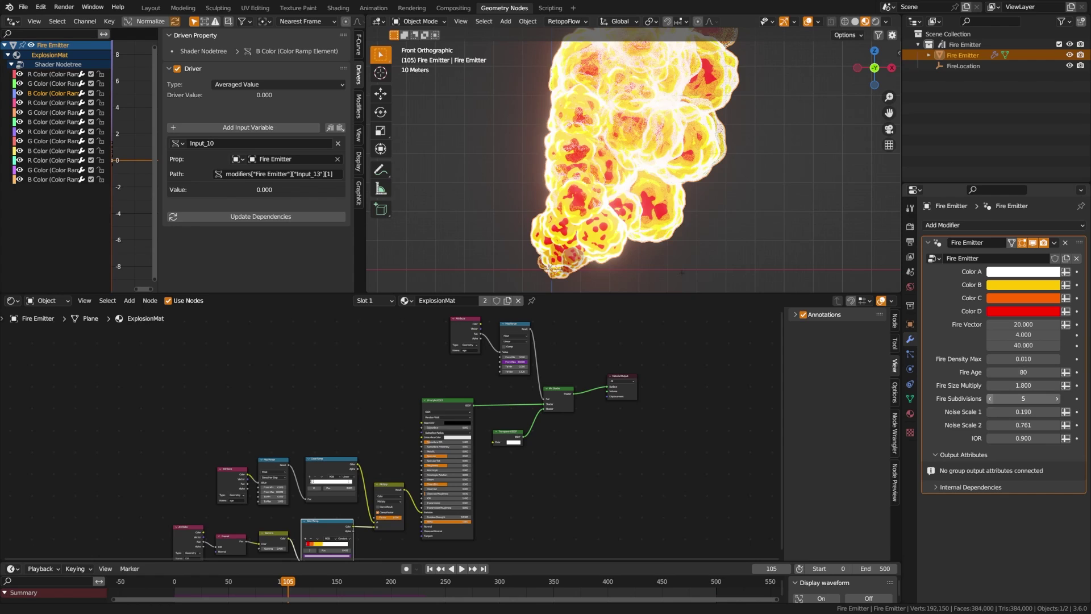
Try Fire Subdivisions values back to 5, setting Noise Scale 1 to 2.070 and Noise Scale 2 to 3.581
left_click(990, 399)
left_click(991, 399)
left_click(990, 399)
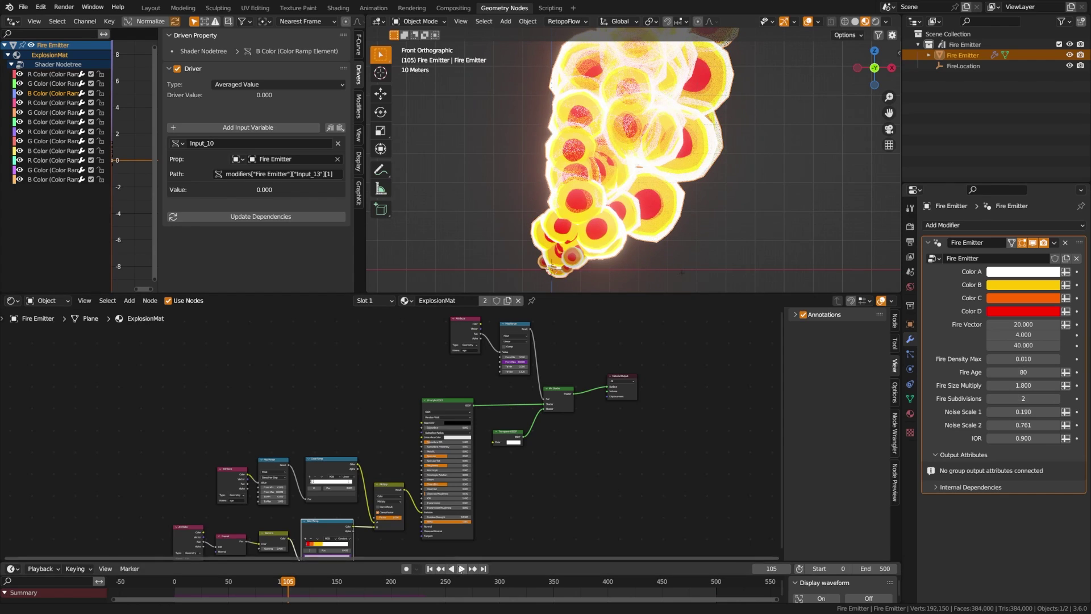
left_click_drag(1023, 411, 1063, 411)
left_click(1059, 398)
mouse_move(1023, 425)
left_mouse_down()
mouse_move(1052, 425)
mouse_move(1032, 411)
mouse_move(1057, 412)
mouse_move(1034, 412)
left_mouse_up()
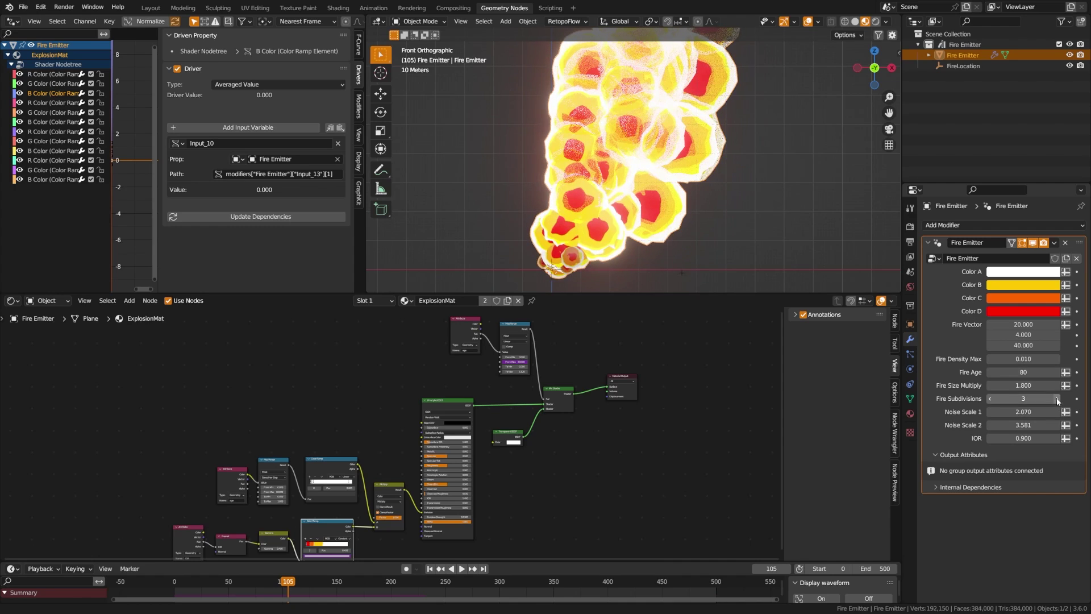
left_click(1057, 399)
left_click(1058, 399)
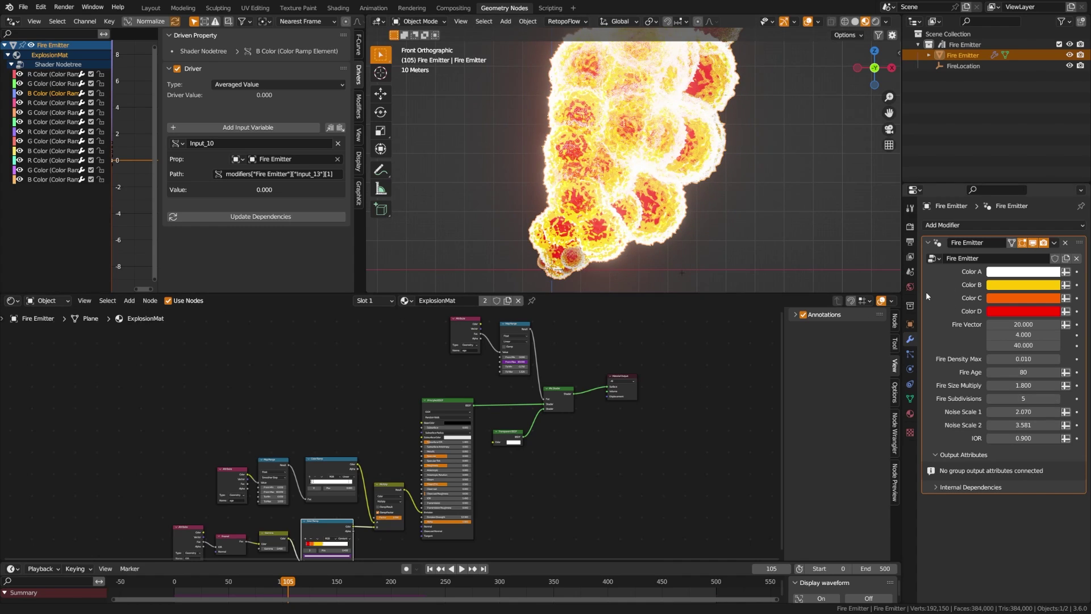
left_click_drag(1023, 382, 1046, 382)
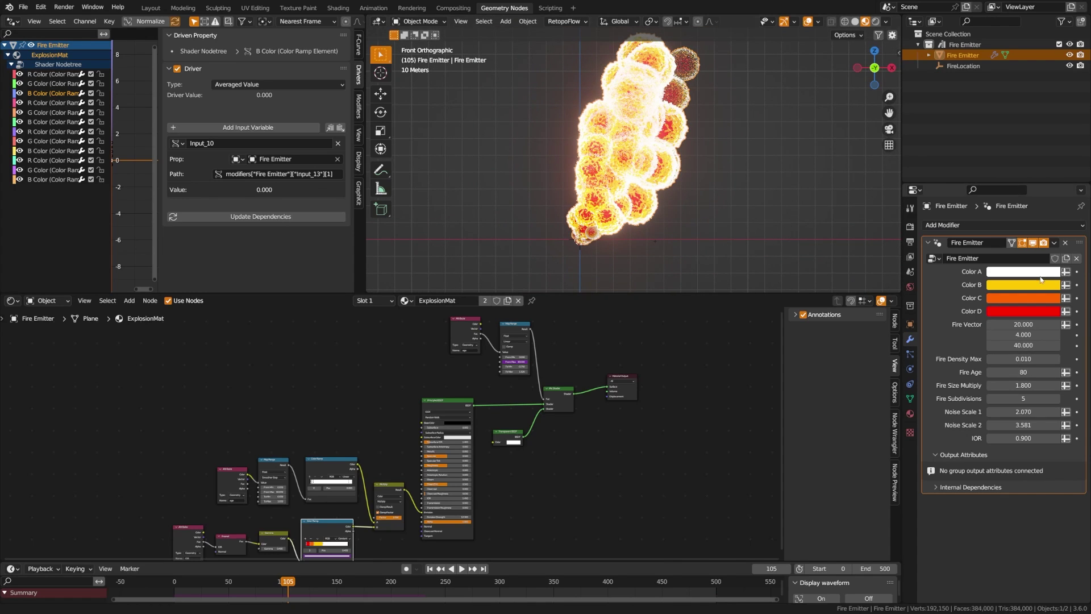
Set Fire Density Max to 0.005
left_click(1033, 358)
type(".005")
key("Return")
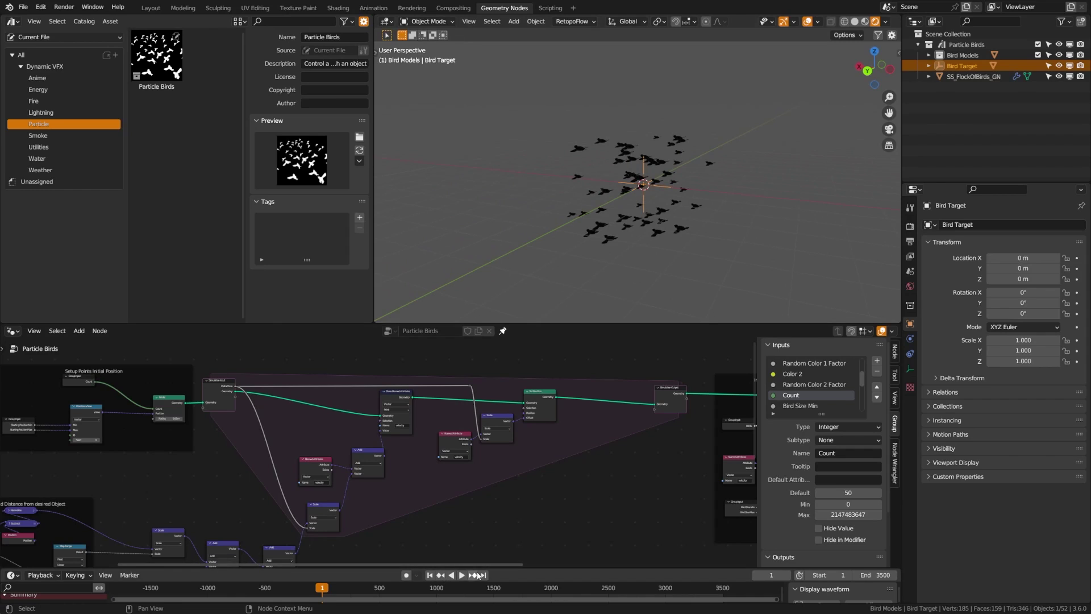
Inspect the bird flock, select SS_FlockOfBirds_GN, then select the large fog object in the Fog scene
middle_click_drag(703, 229, 657, 231)
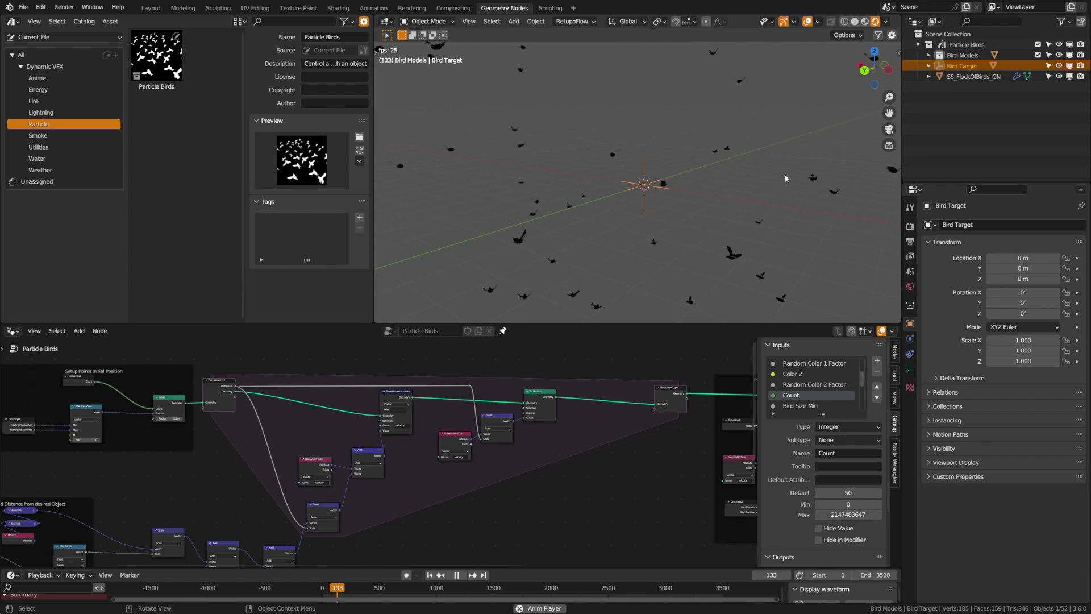
left_click(929, 55)
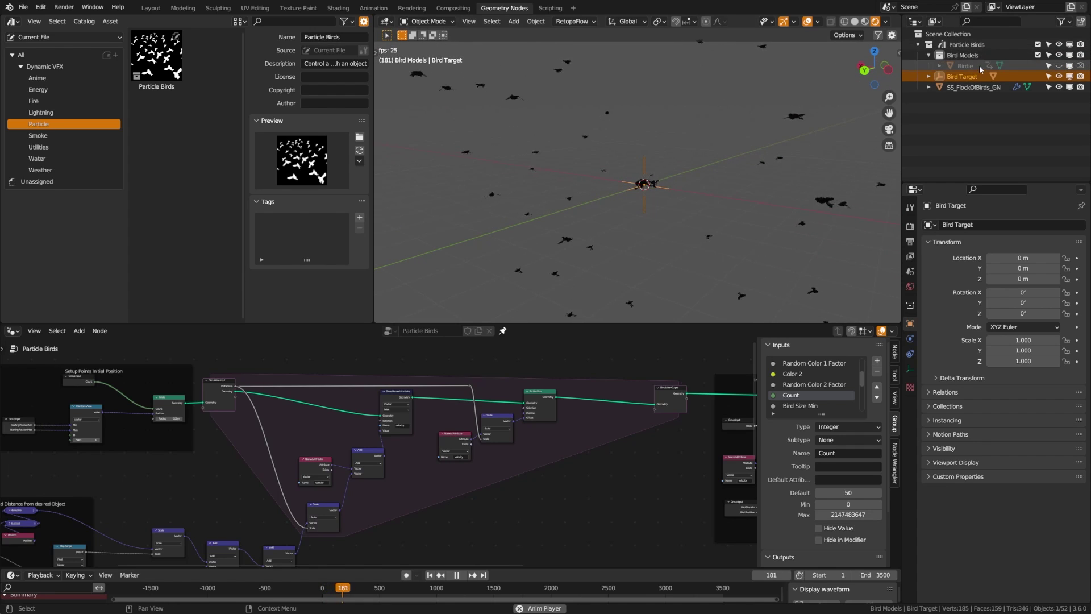
left_click(929, 56)
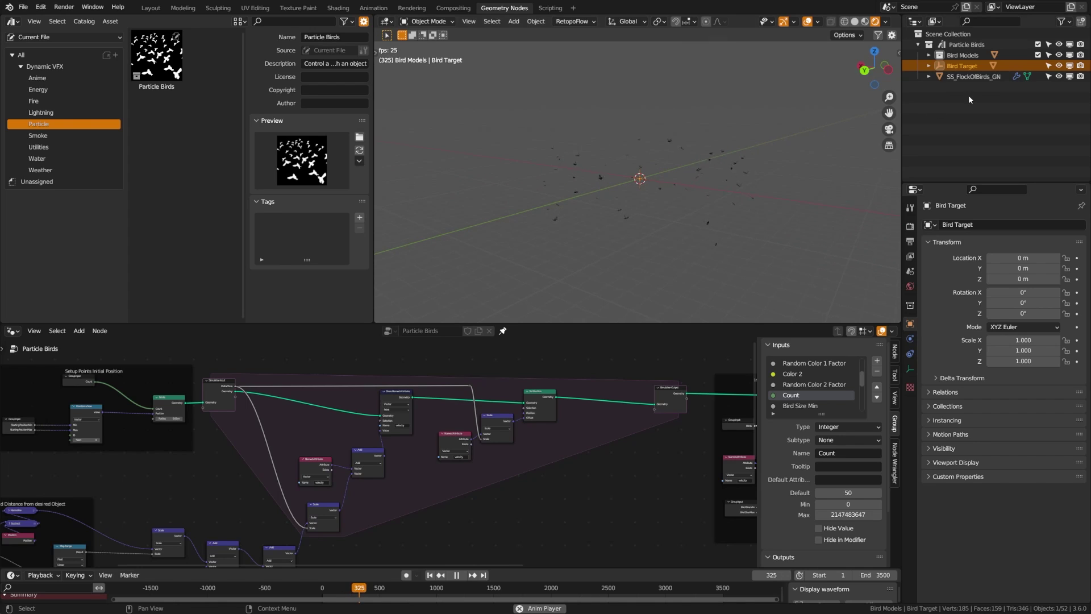
left_click(973, 78)
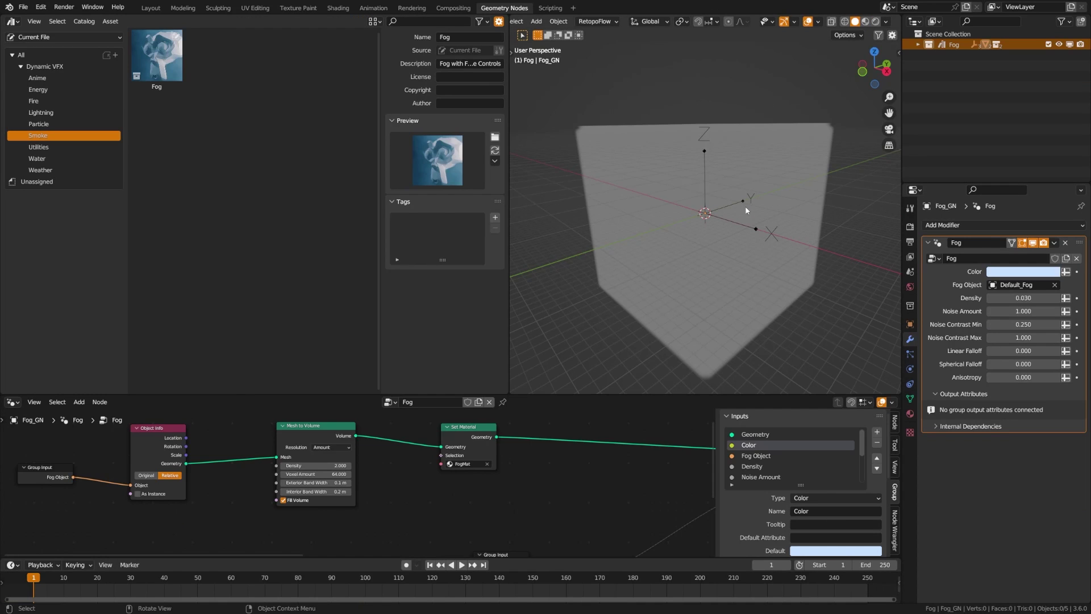
mouse_move(746, 210)
middle_mouse_down()
mouse_move(692, 230)
mouse_move(728, 214)
mouse_move(709, 307)
middle_mouse_up()
left_click(742, 310, "shift")
Switch the viewport to Rendered shading to see the fog
key("z")
left_click(715, 247)
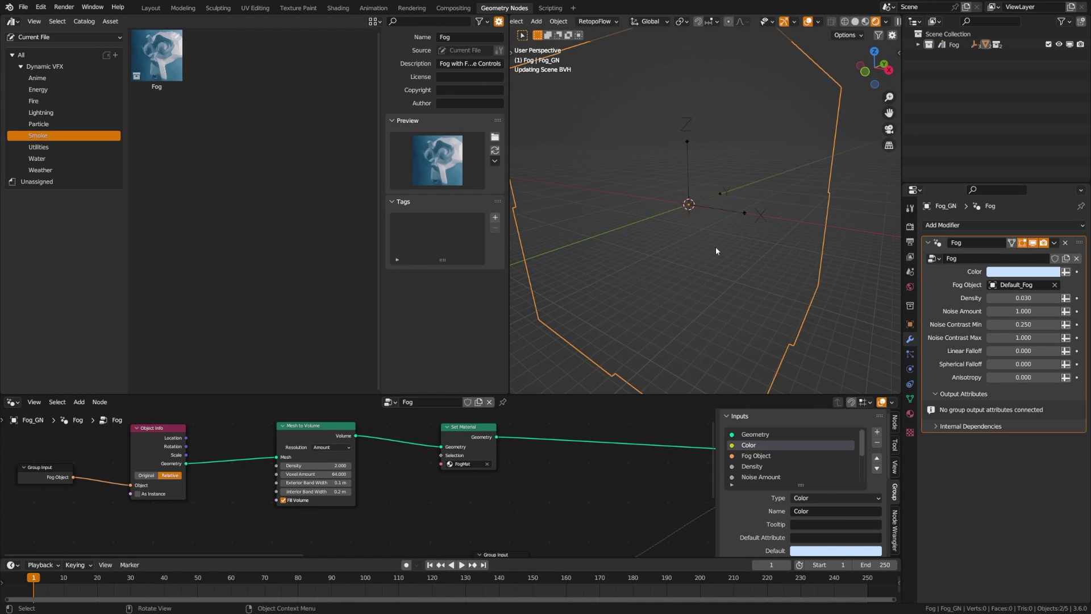
middle_click_drag(727, 251, 715, 269)
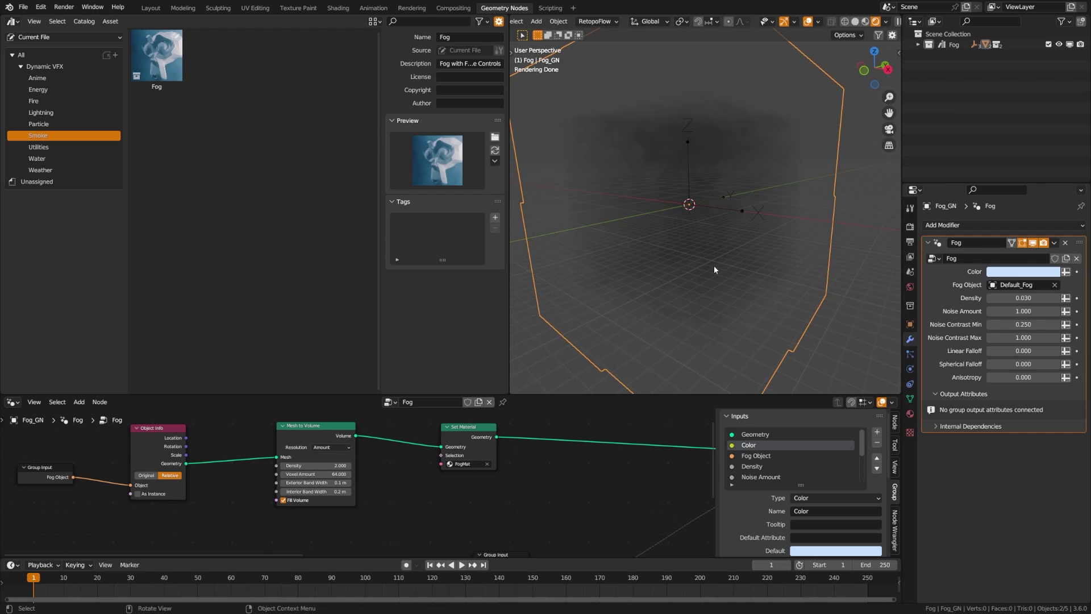
Expand Fog and Fog Ctrl in the Outliner and select Gradient Linear Falloff Fog Transform
left_click(915, 46)
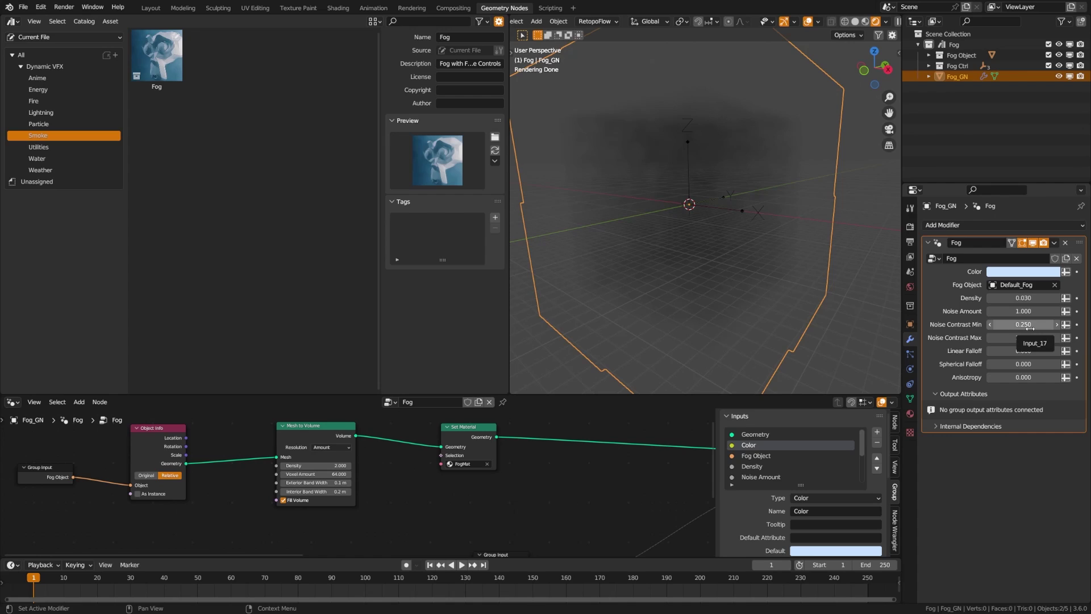
left_click(929, 67)
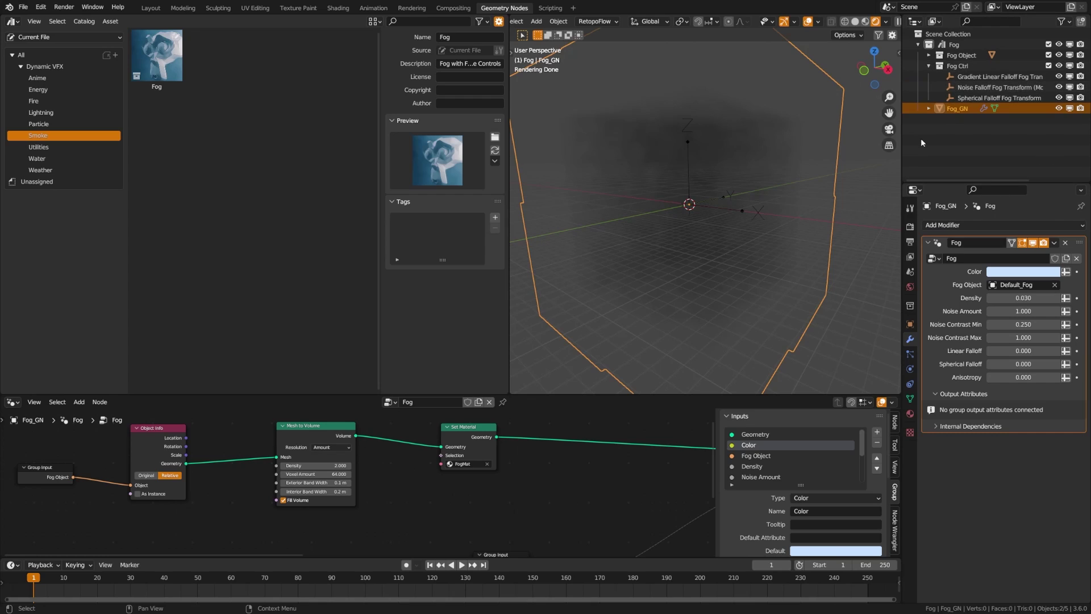
left_click(929, 55)
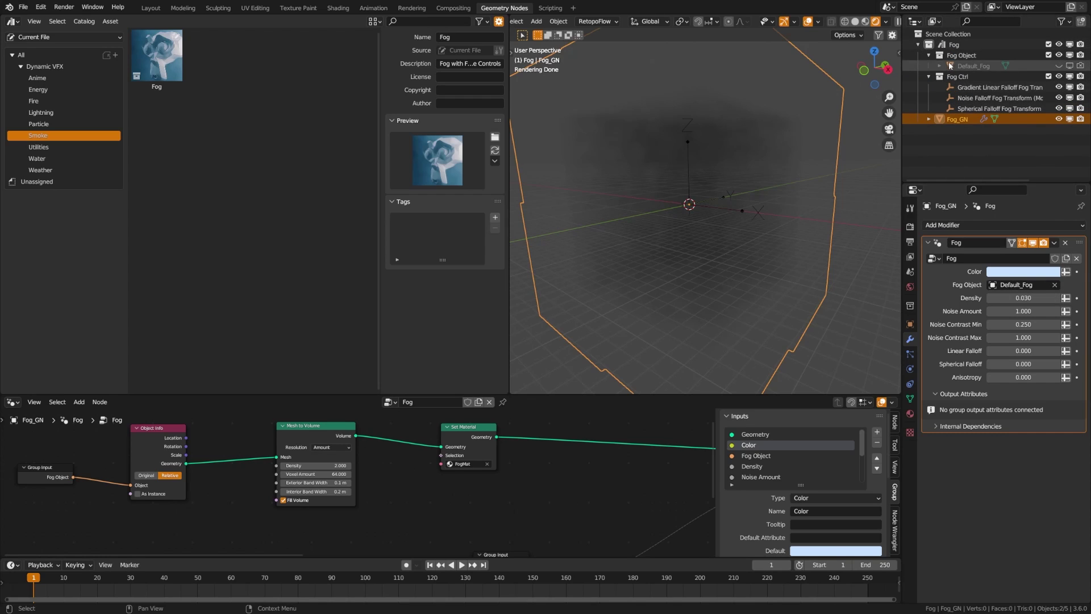
left_click(929, 55)
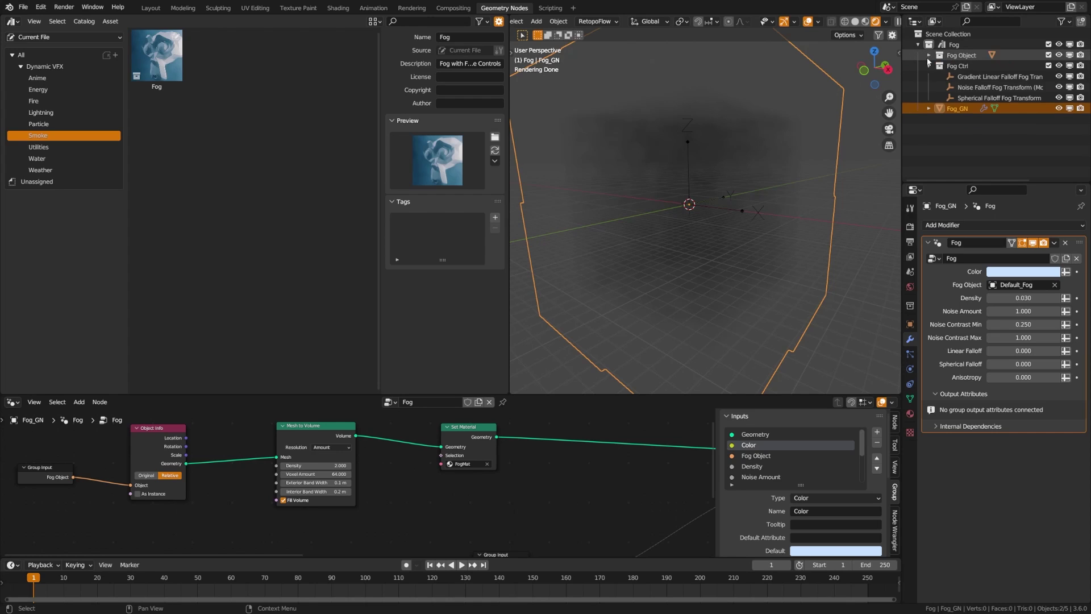
left_click(972, 77)
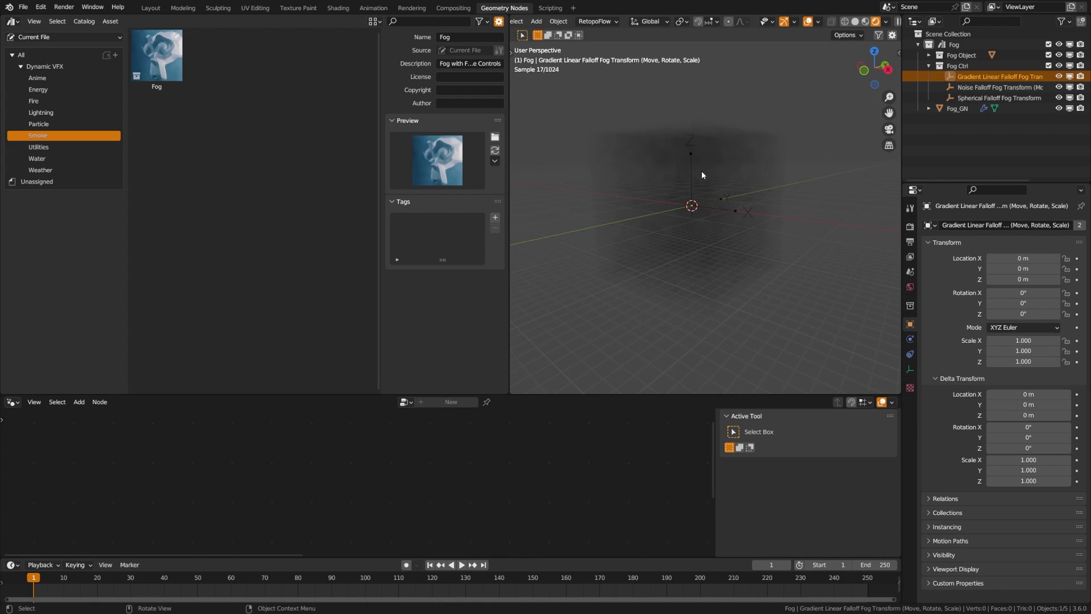
Set Spherical Falloff to 1.000 and scale the spherical falloff empty up to 21.902
left_click(960, 108)
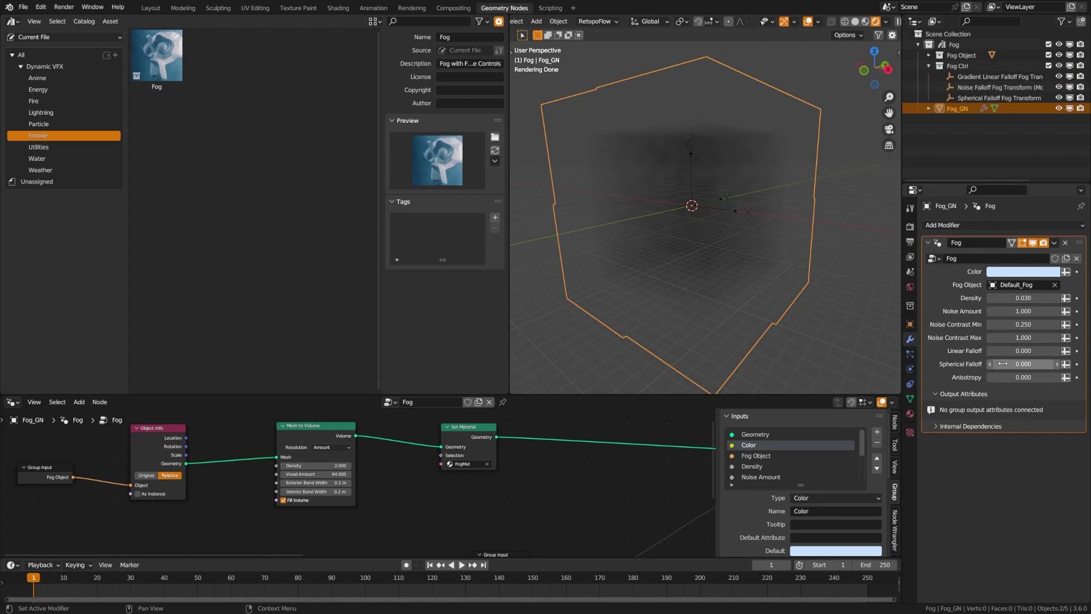
key("ctrl+v")
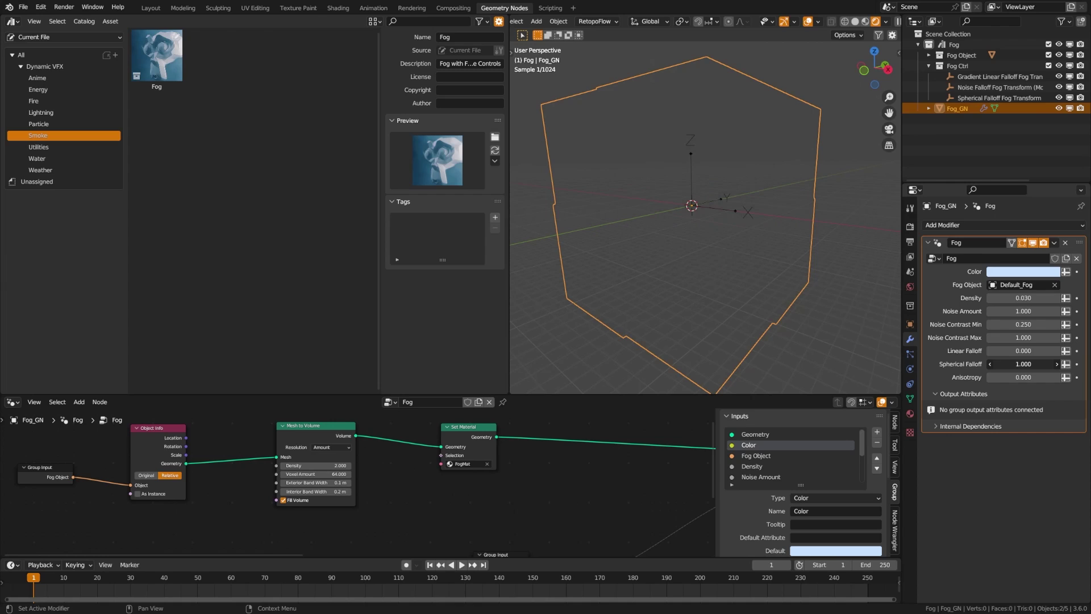
left_click(803, 194)
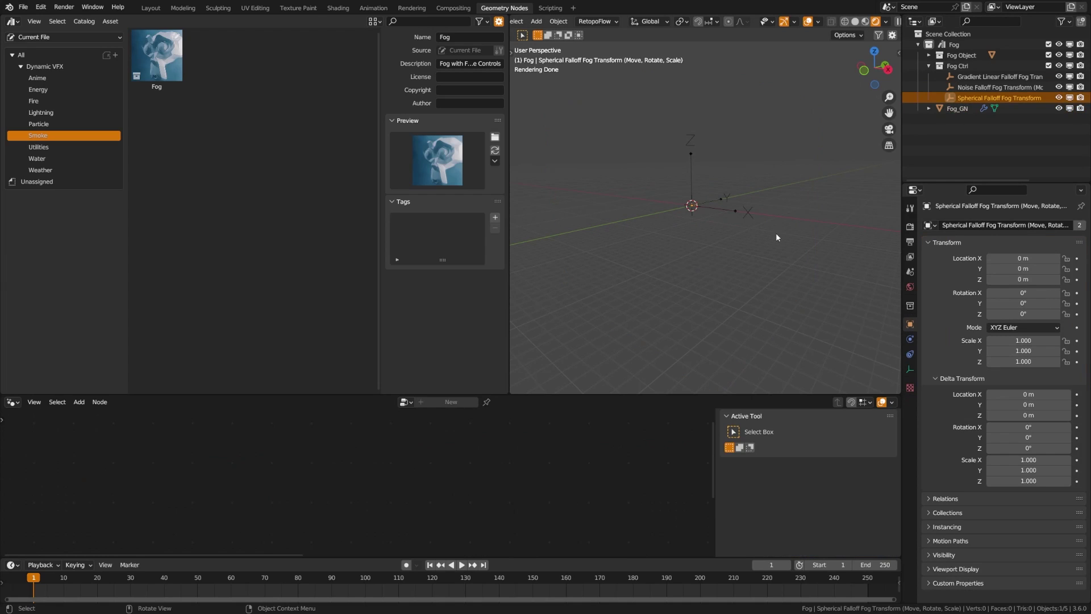
key("s")
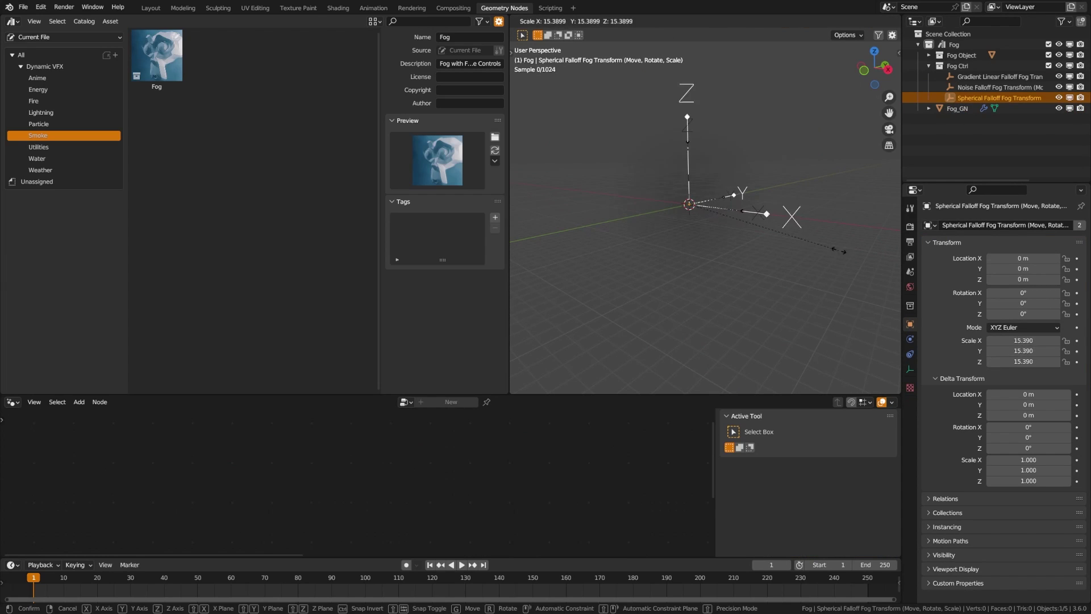
left_click(531, 231)
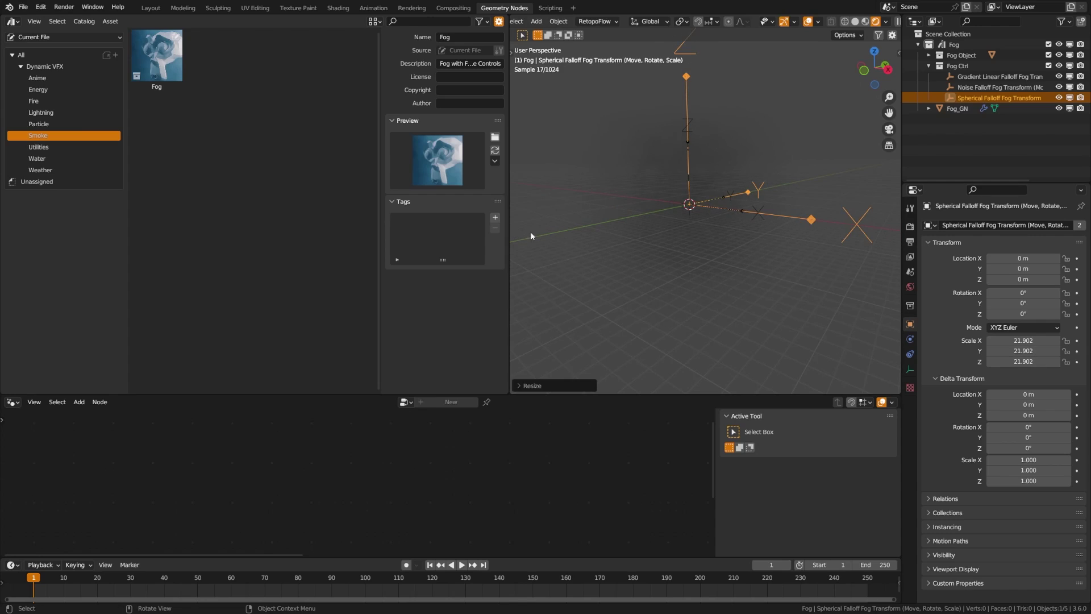
middle_click_drag(530, 230, 632, 230)
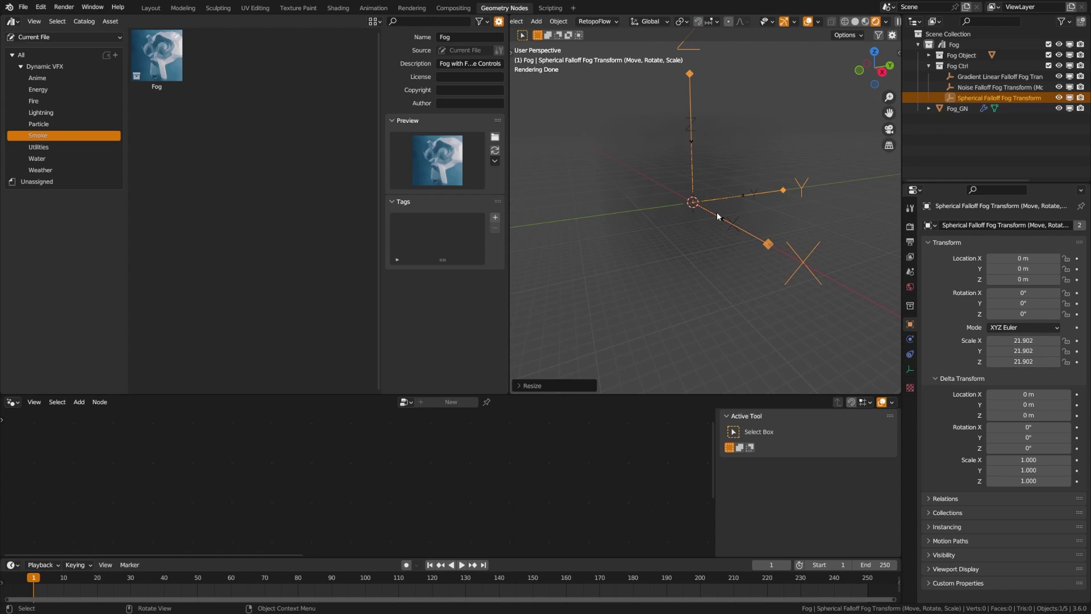
Switch the fog from Spherical Falloff 0 to Linear Falloff 1.000
left_click(959, 108)
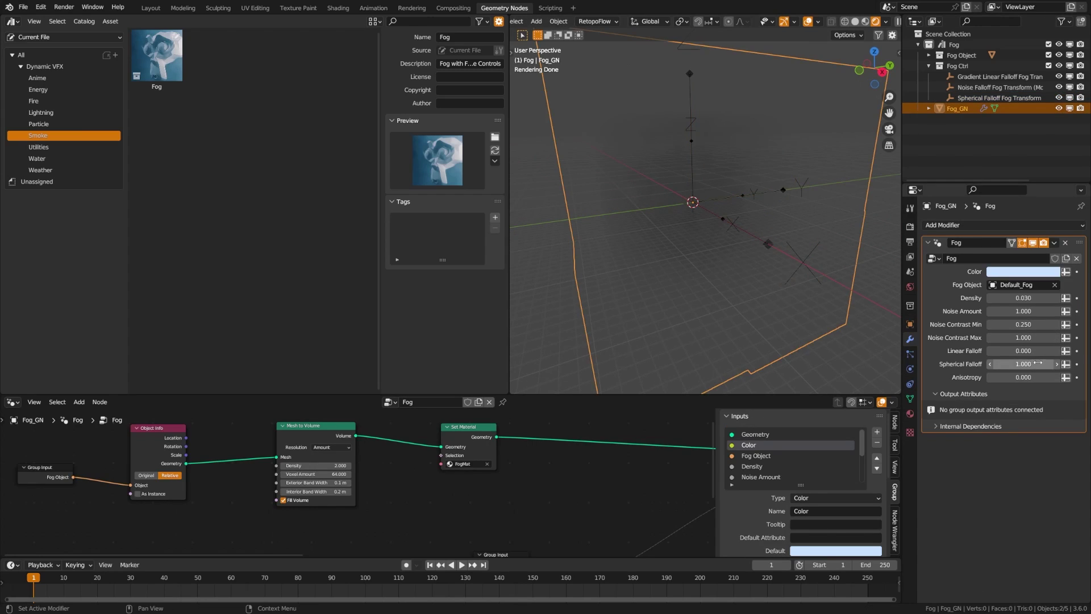
key("BackSpace")
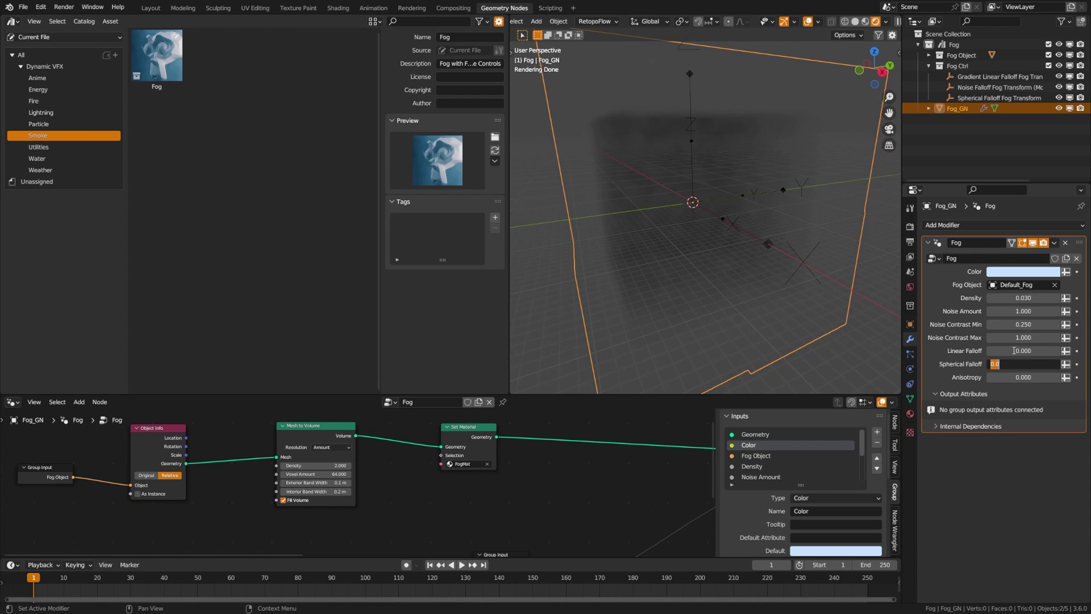
key("BackSpace")
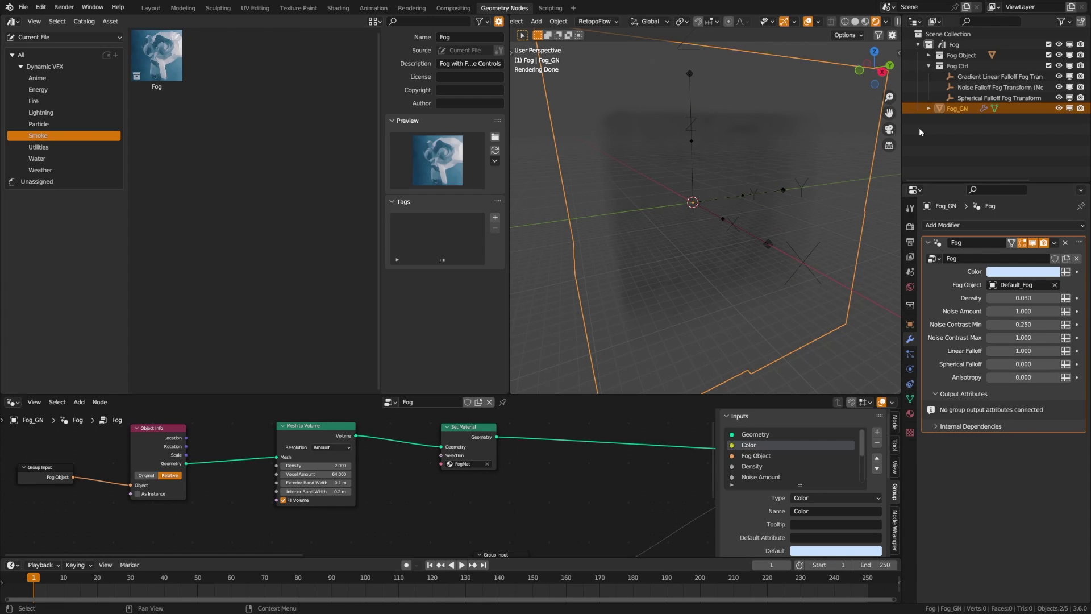
Move the gradient linear falloff empty to X -5.8004 m and set Linear Falloff to 0.450
left_click(989, 77)
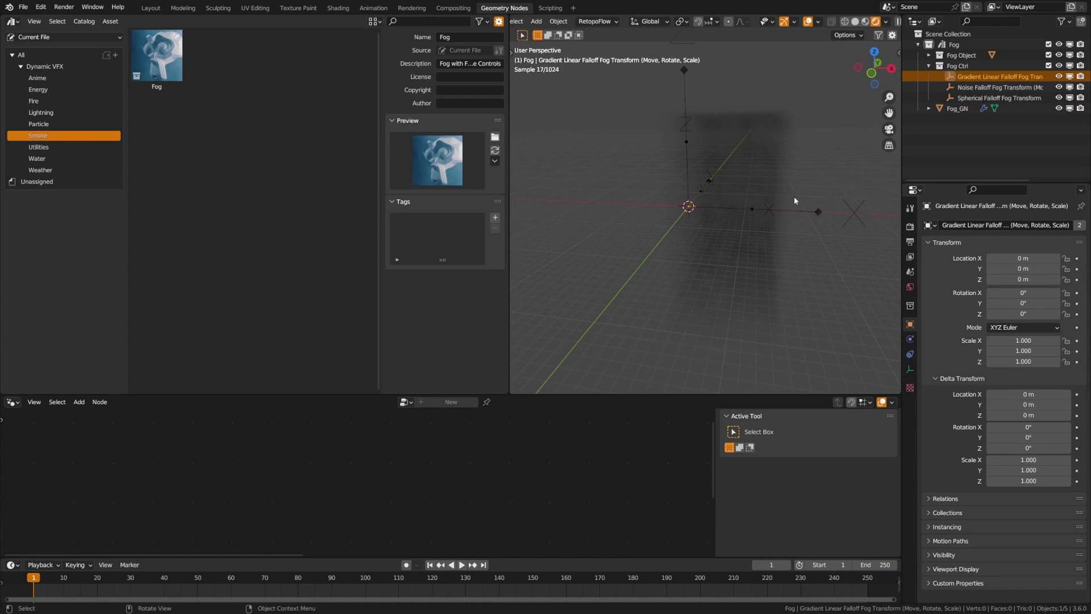
key("g")
key("x")
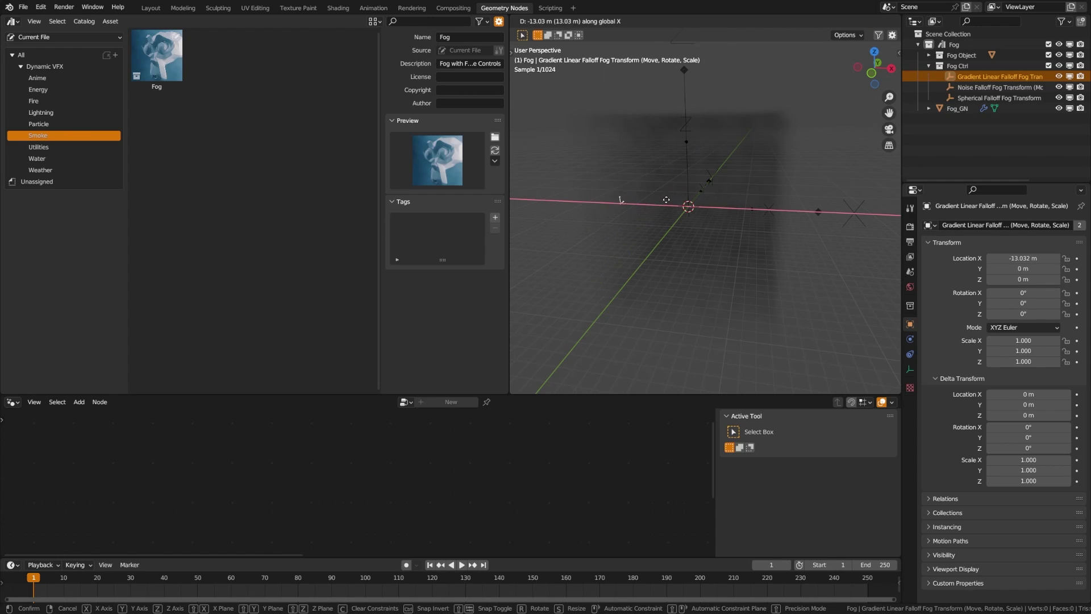
left_click(716, 201)
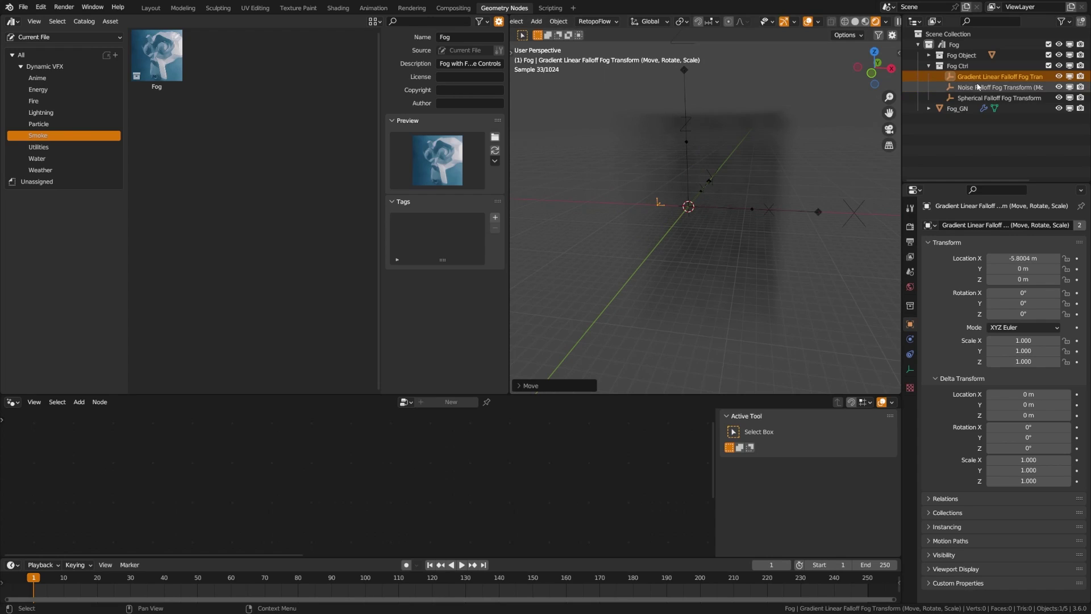
left_click(957, 109)
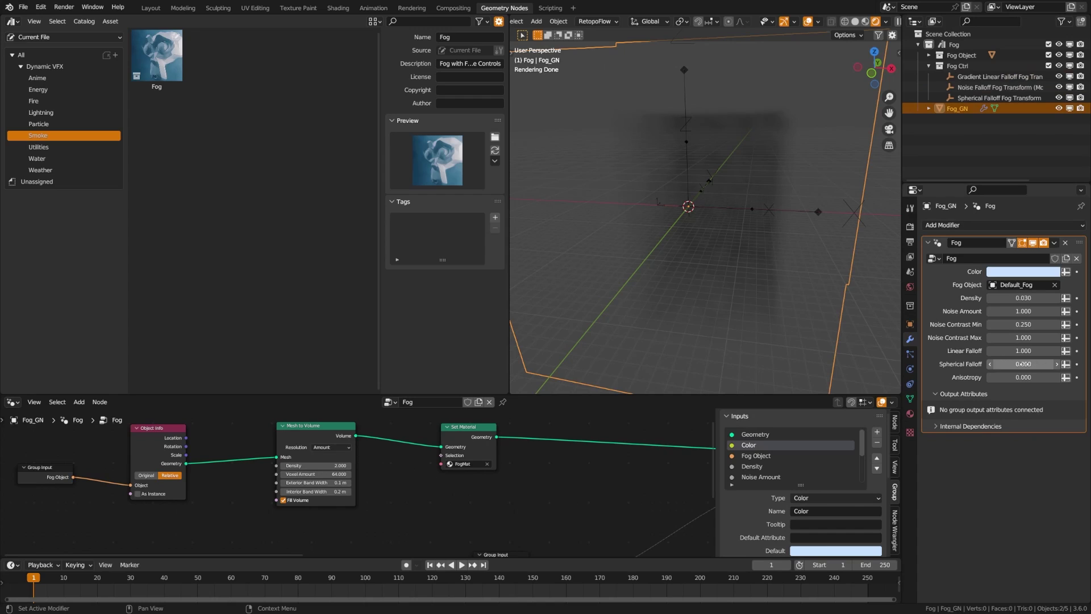
key("BackSpace")
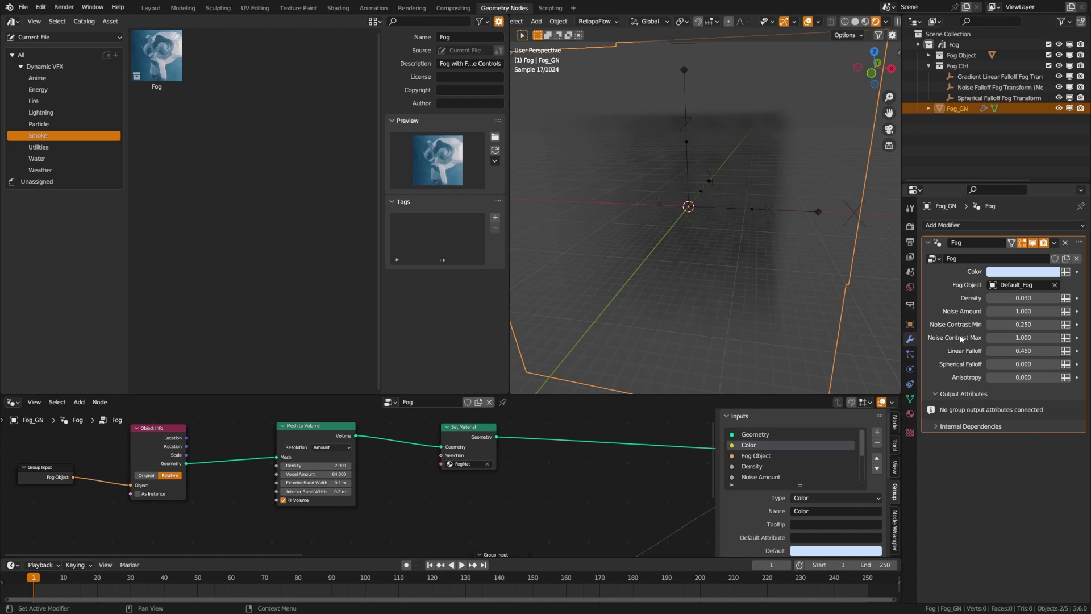
middle_click_drag(733, 290, 711, 283)
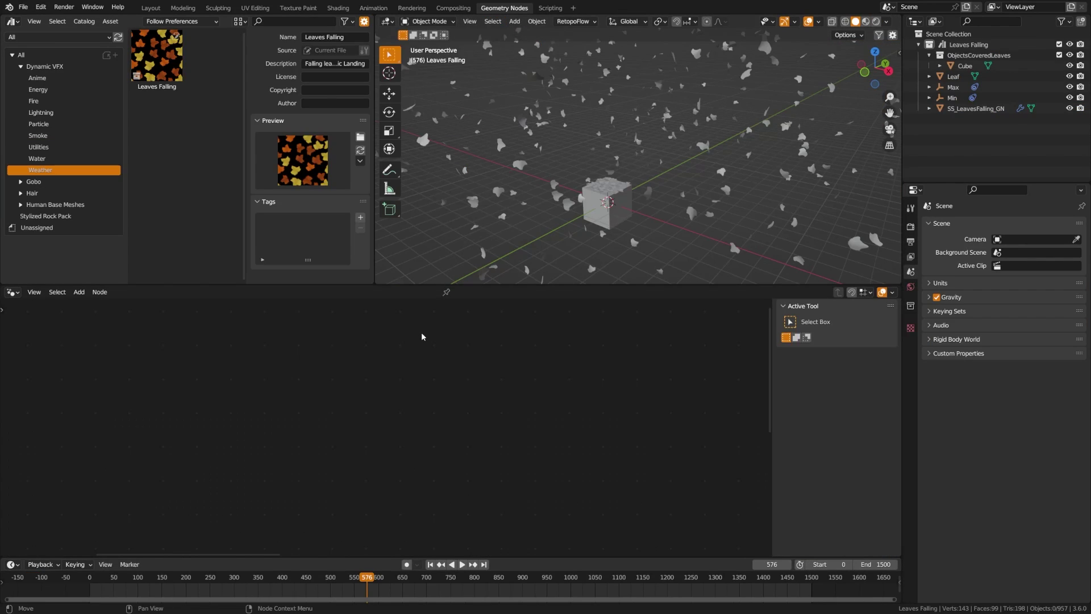
Switch to Material Preview shading and play the falling leaves from the first frame
key("z")
left_click(497, 282)
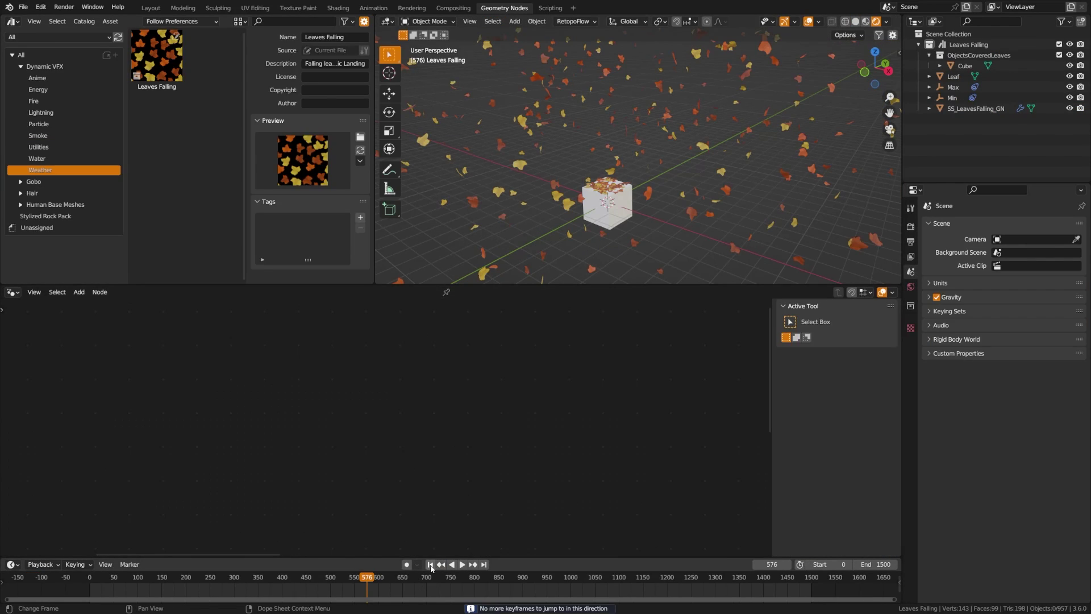
left_click(430, 564)
left_click(462, 564)
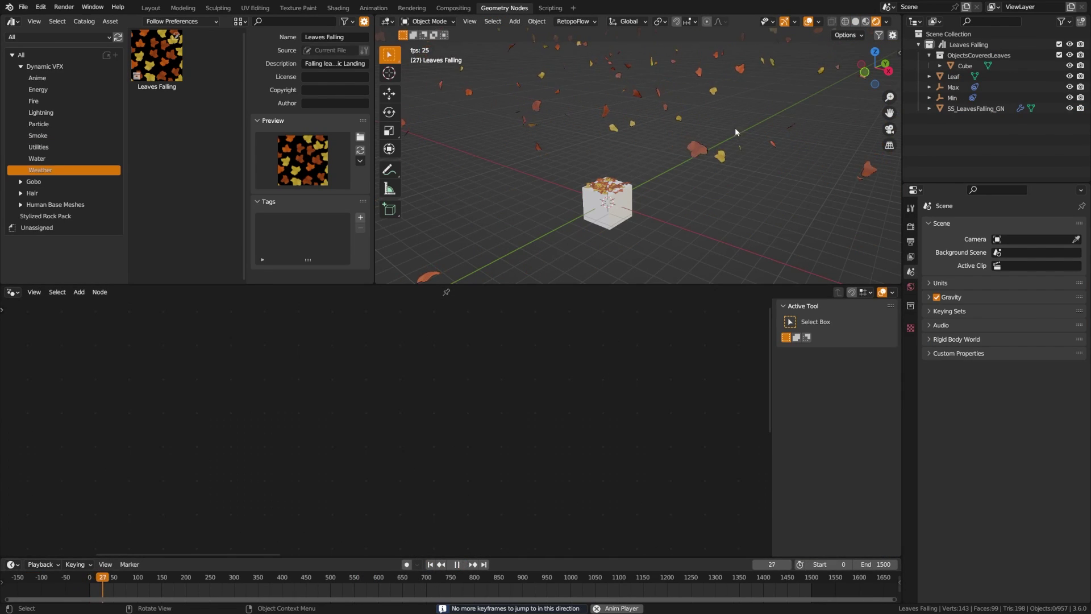
scroll(735, 132, "down", 3)
middle_click_drag(735, 132, 618, 153)
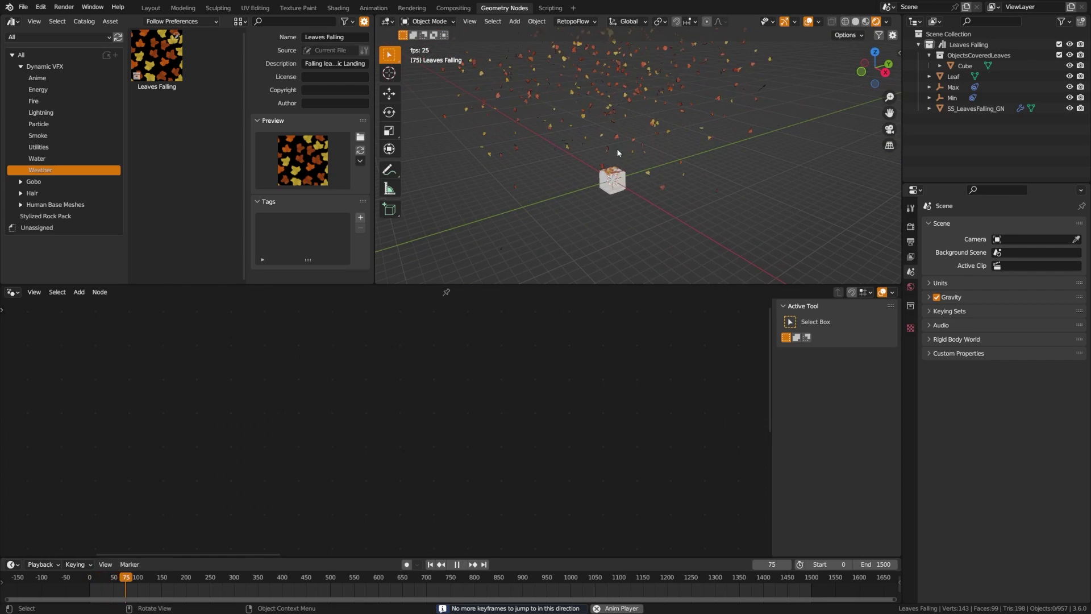
scroll(637, 192, "up", 2)
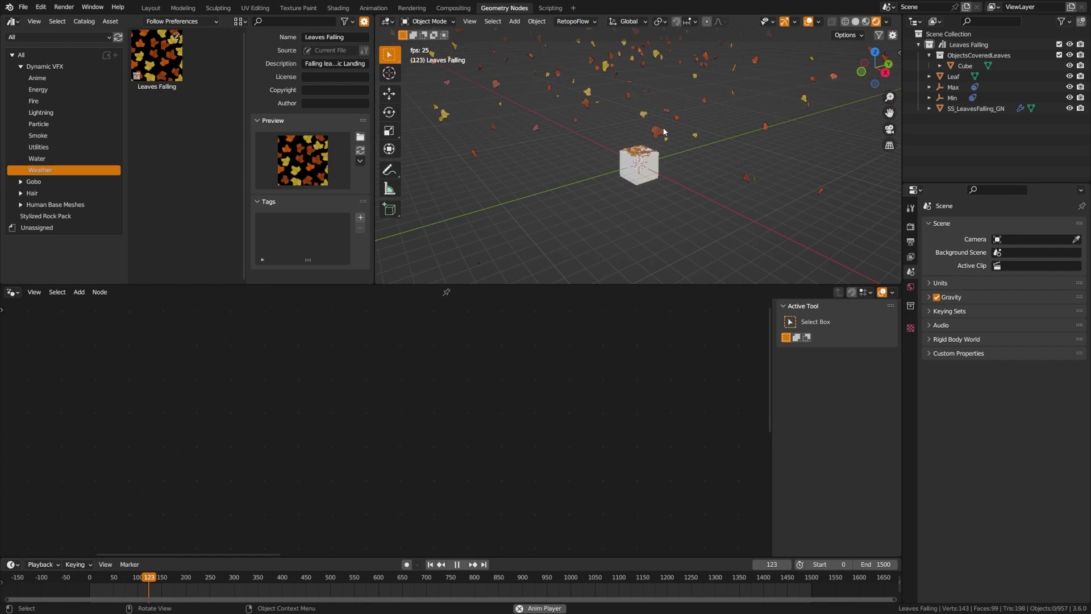
Duplicate the leaf-covered cube and place the copy to the left
left_click(652, 181)
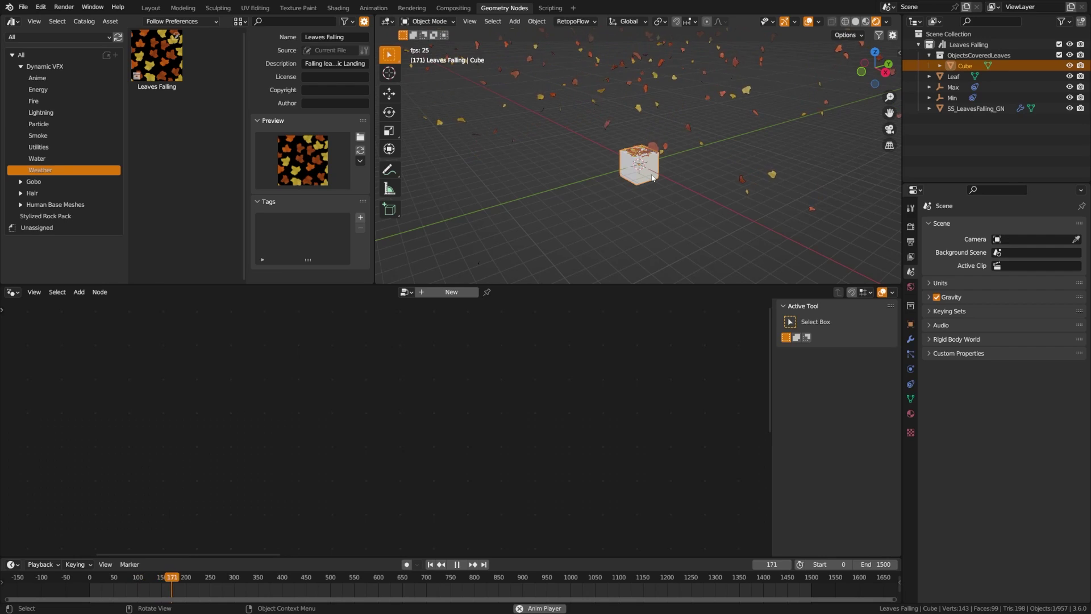
key("shift+d")
left_click(550, 178)
Add a Suzanne monkey head, placing and rotating it right of the cubes
key("shift+a")
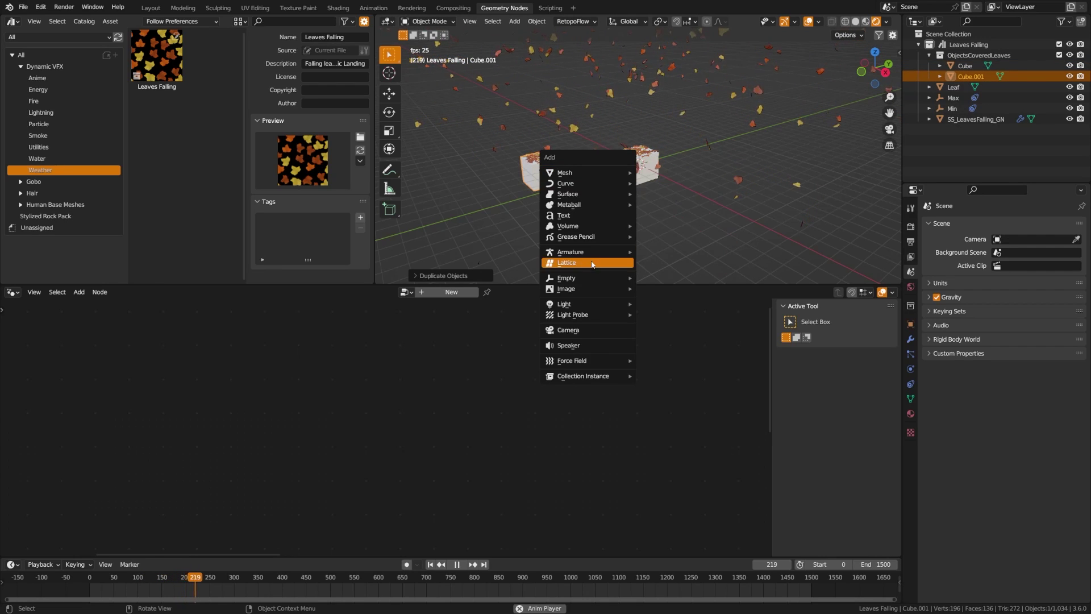
mouse_move(591, 172)
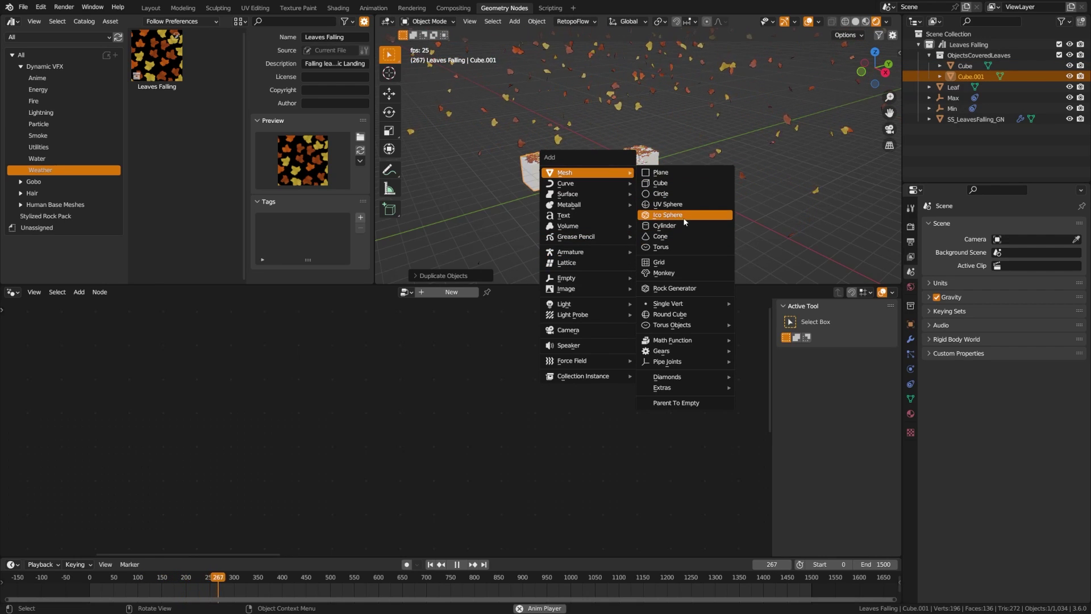
left_click(664, 273)
key("g")
left_click(681, 177)
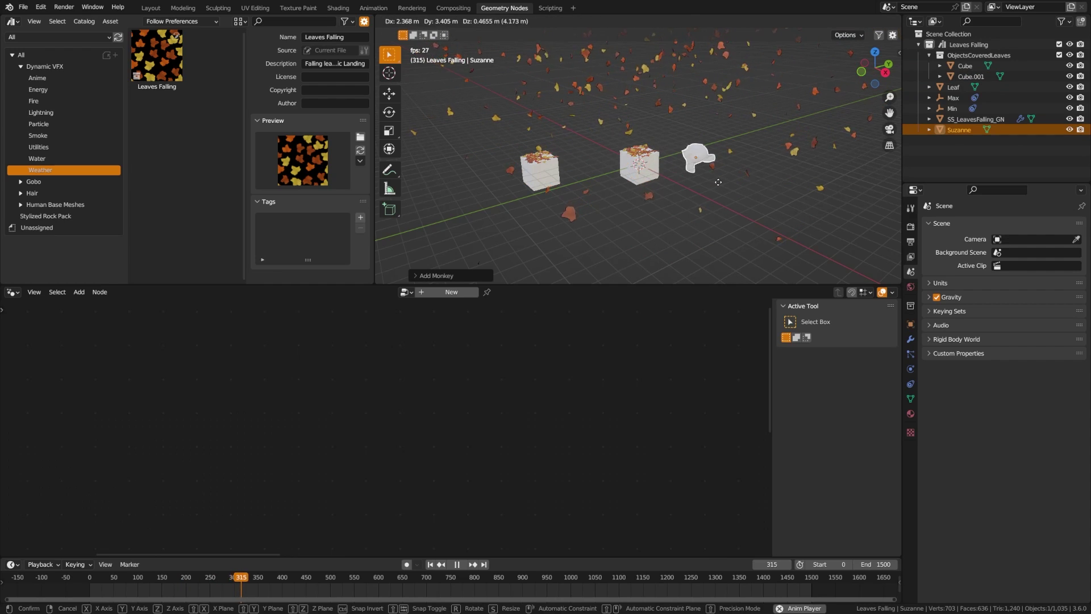
key("r")
left_click(694, 224)
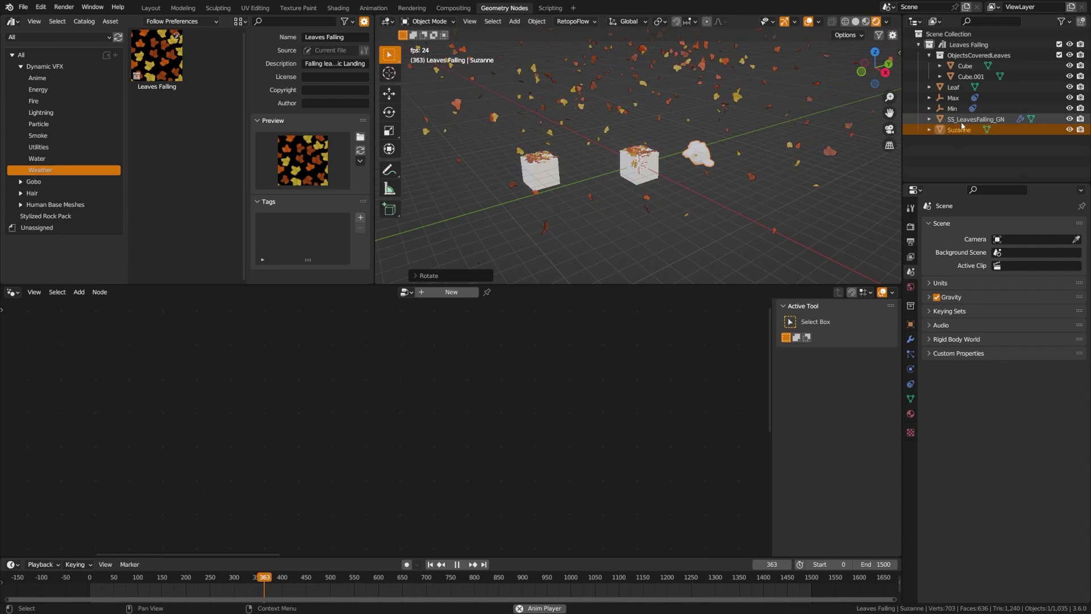
Put Suzanne in ObjectsCoveredLeaves, enlarge it, and apply its scale
left_click_drag(960, 130, 971, 57)
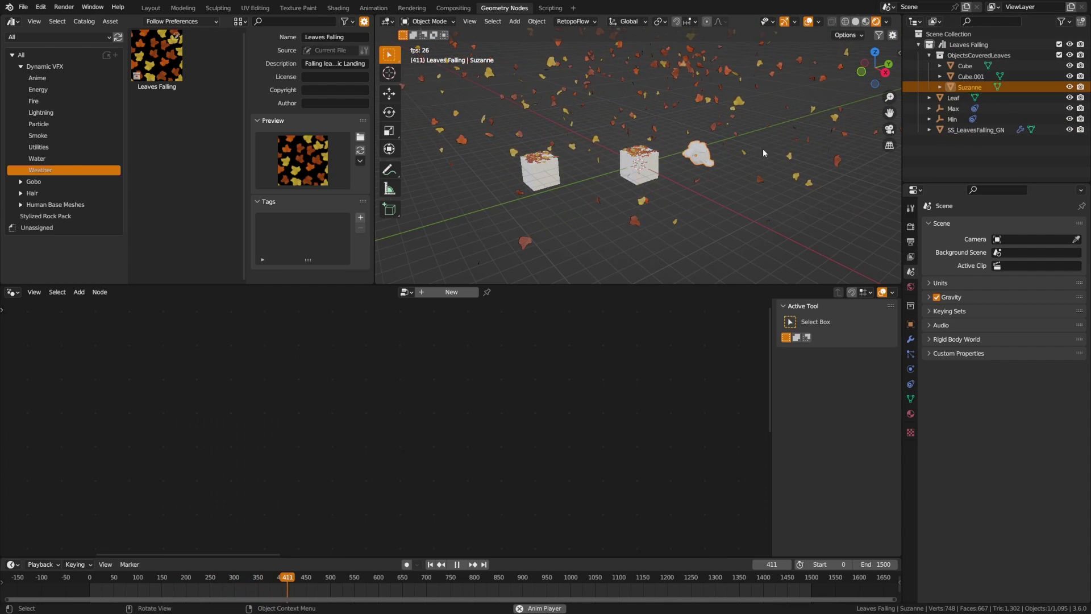
scroll(684, 168, "up", 6)
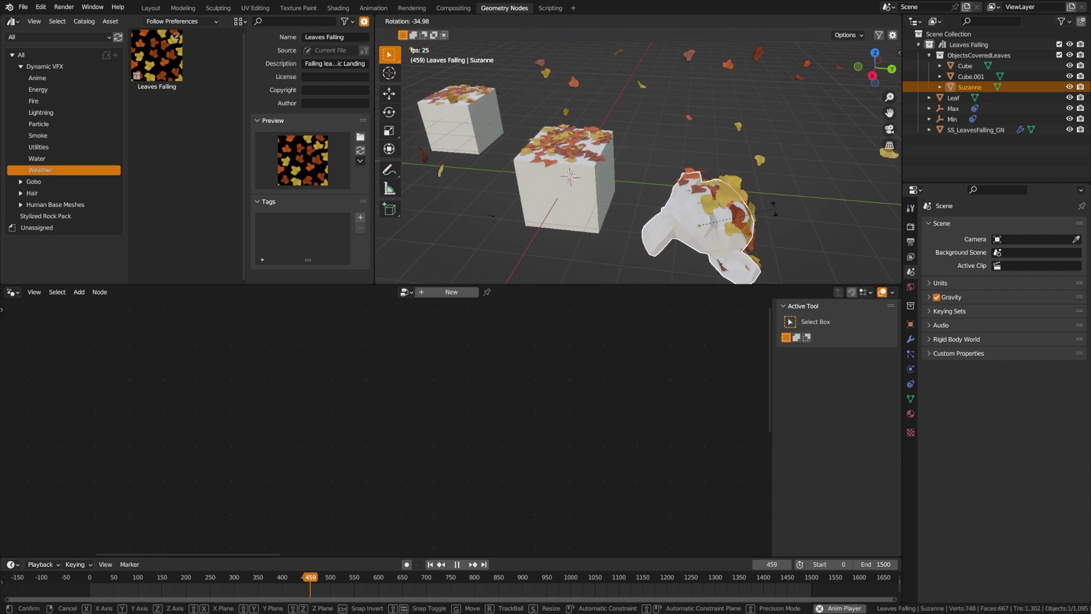
middle_click_drag(789, 250, 591, 188)
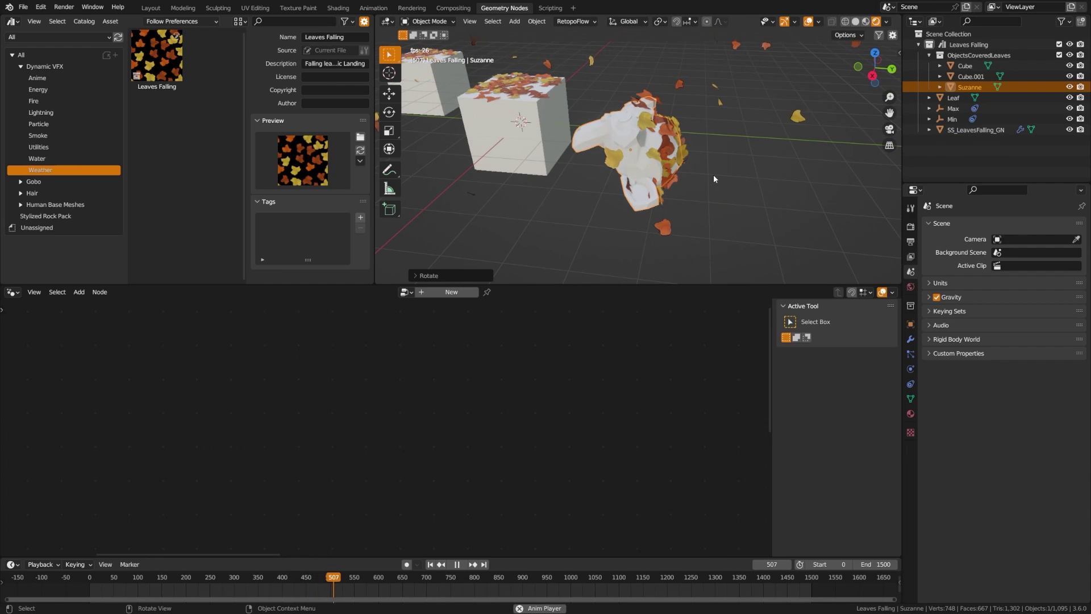
key("s")
left_click(725, 197)
scroll(611, 167, "down", 5)
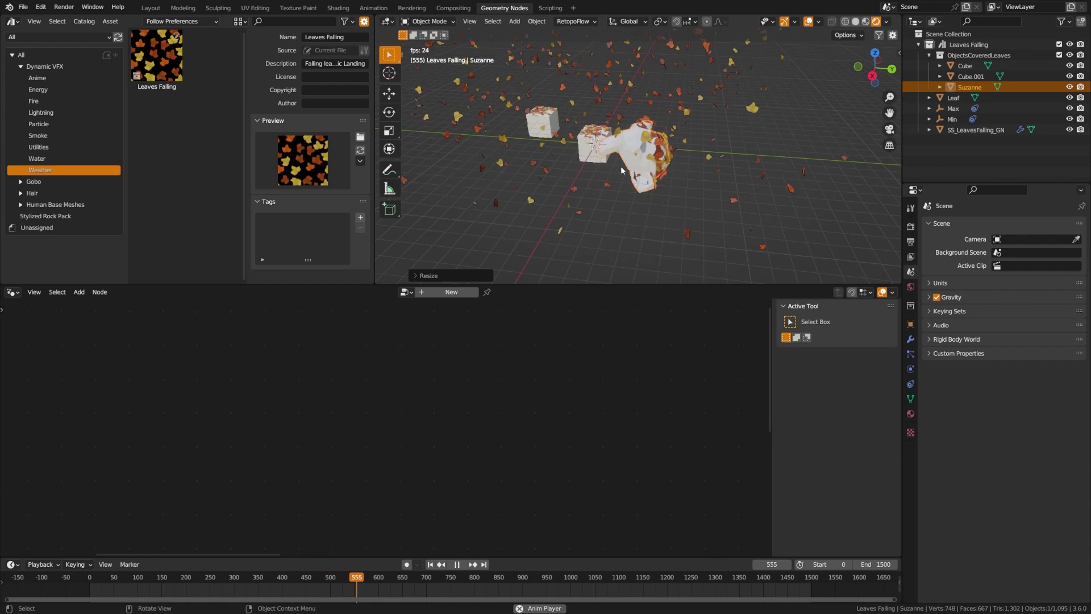
key("ctrl+a")
left_click(613, 212)
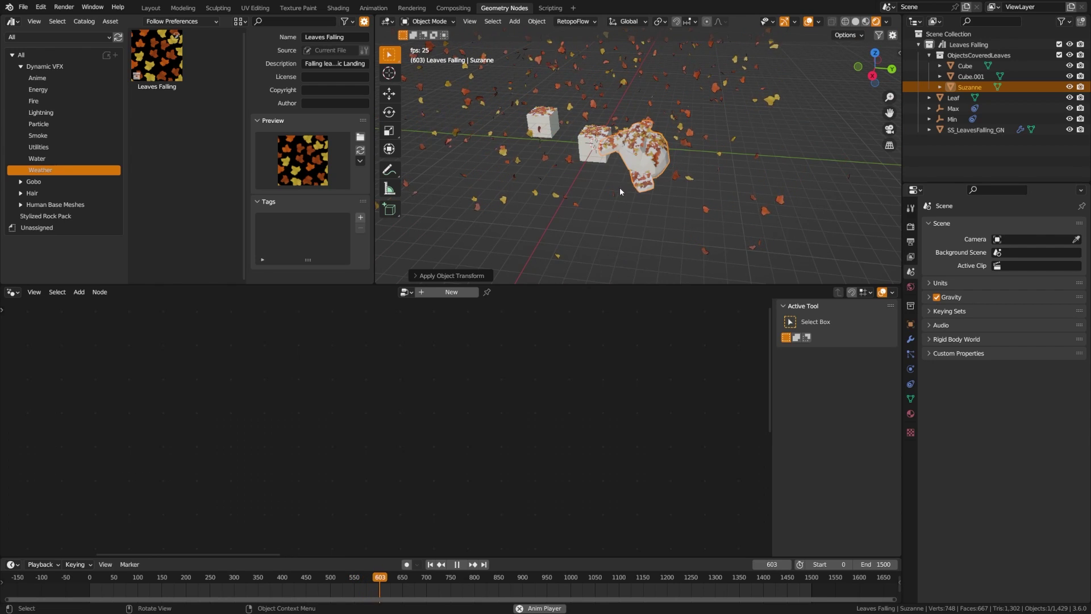
Select the Min empty and raise it along the global Z axis
middle_click_drag(620, 187, 719, 141)
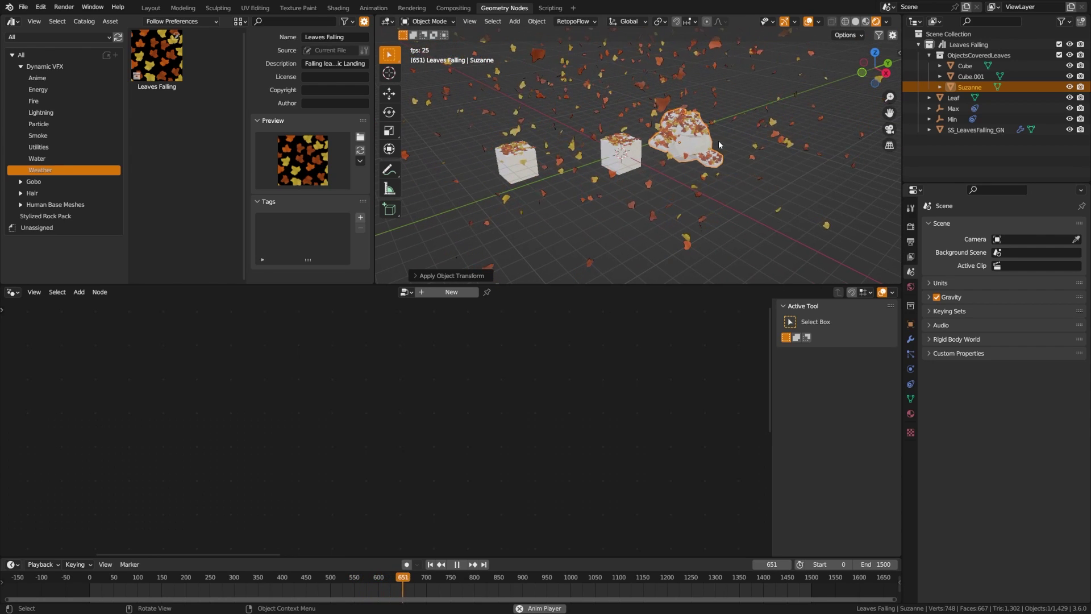
left_click(965, 109)
left_click(964, 118)
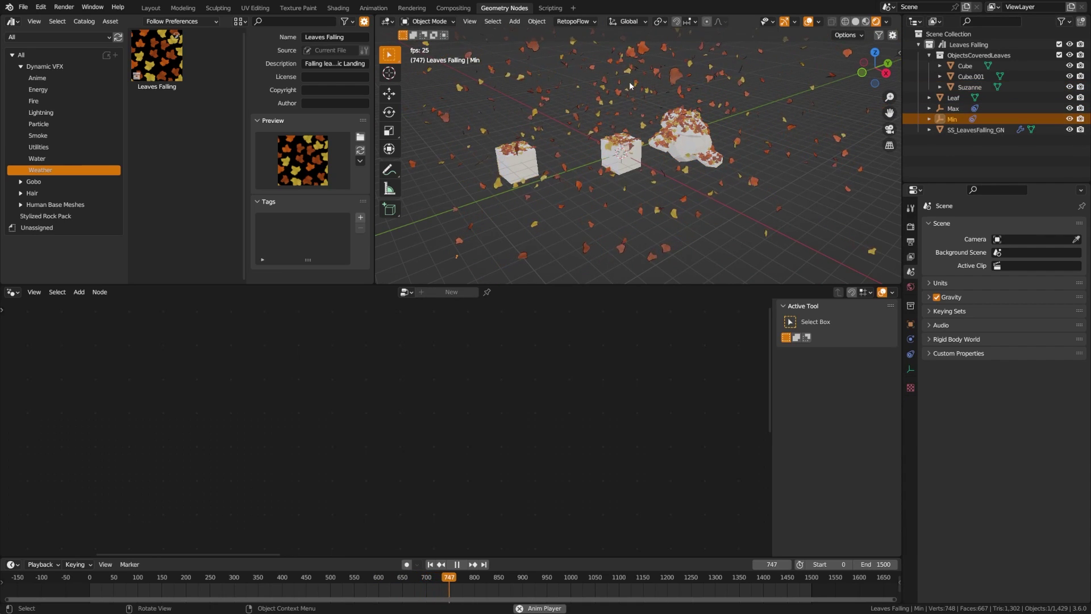
scroll(713, 184, "down", 6)
key("g")
key("z")
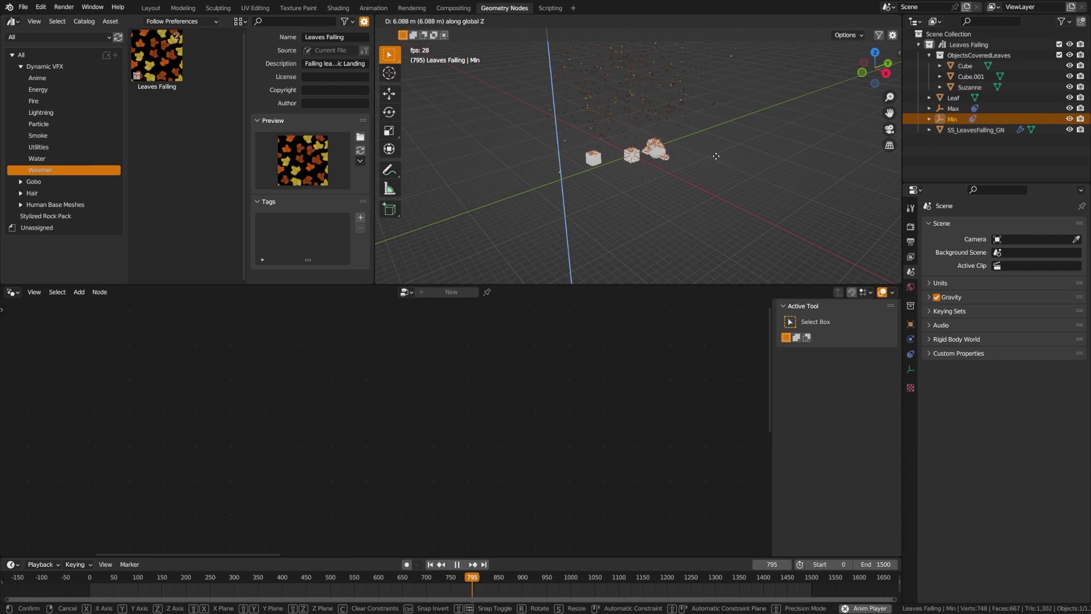
left_click(718, 141)
Show SS_LeavesFalling_GN's node tree and modifier settings, then play the Lightning Arc animation
left_click(966, 129)
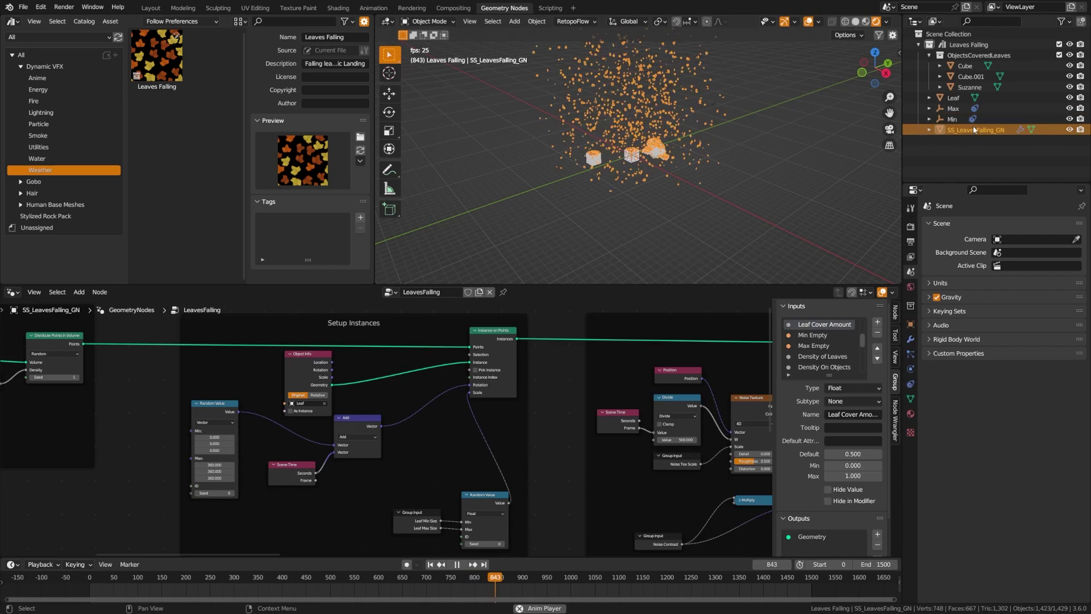
left_click(911, 340)
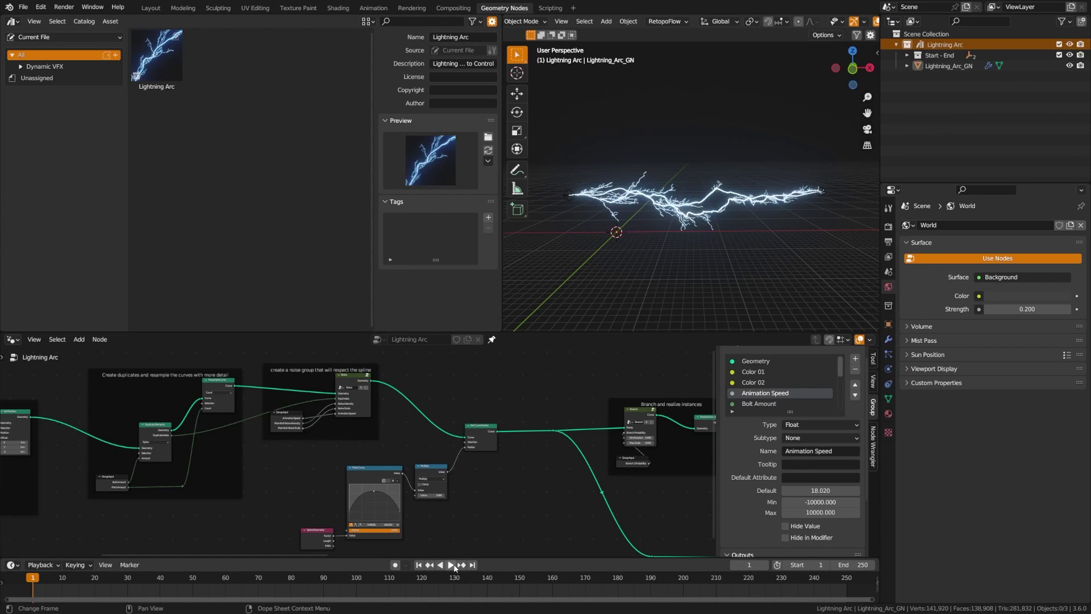
left_click(451, 565)
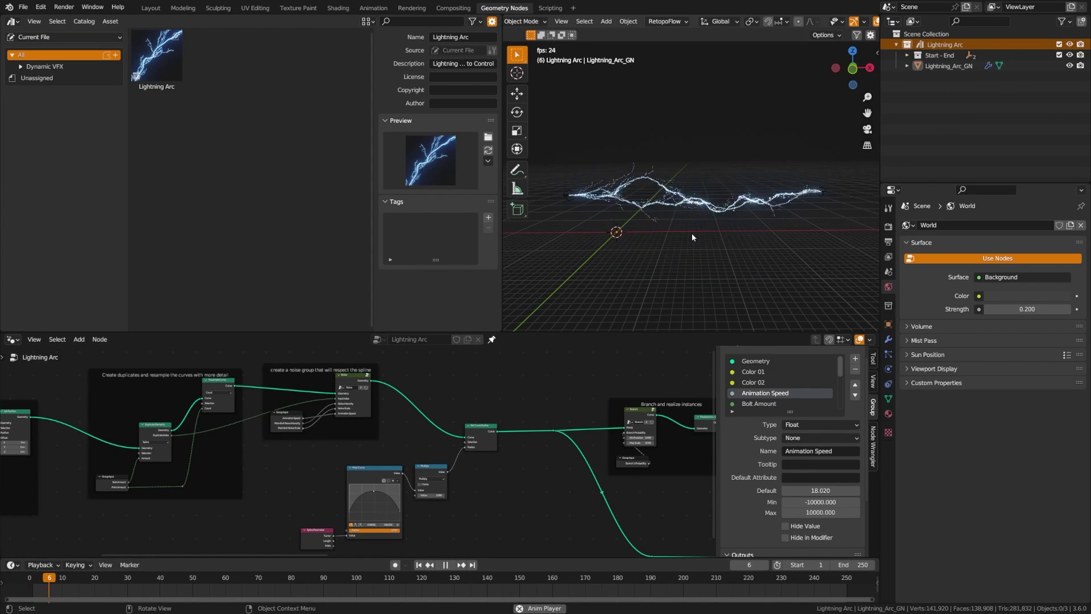
Check the Start and End empties, then select the Lightning_Arc_GN object
left_click(568, 195)
key("g")
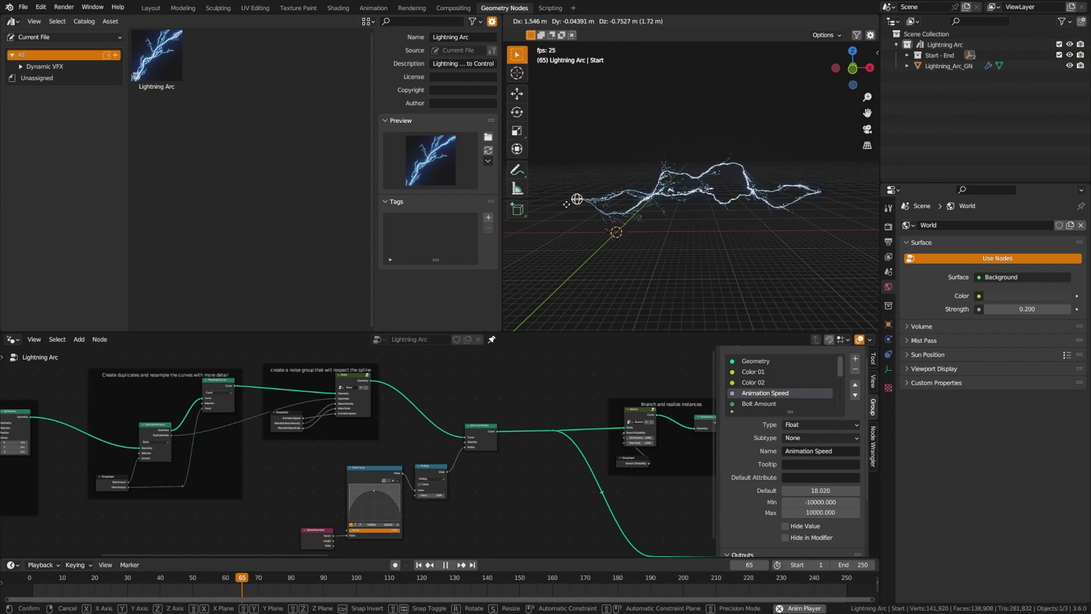
key("Escape")
left_click(822, 193)
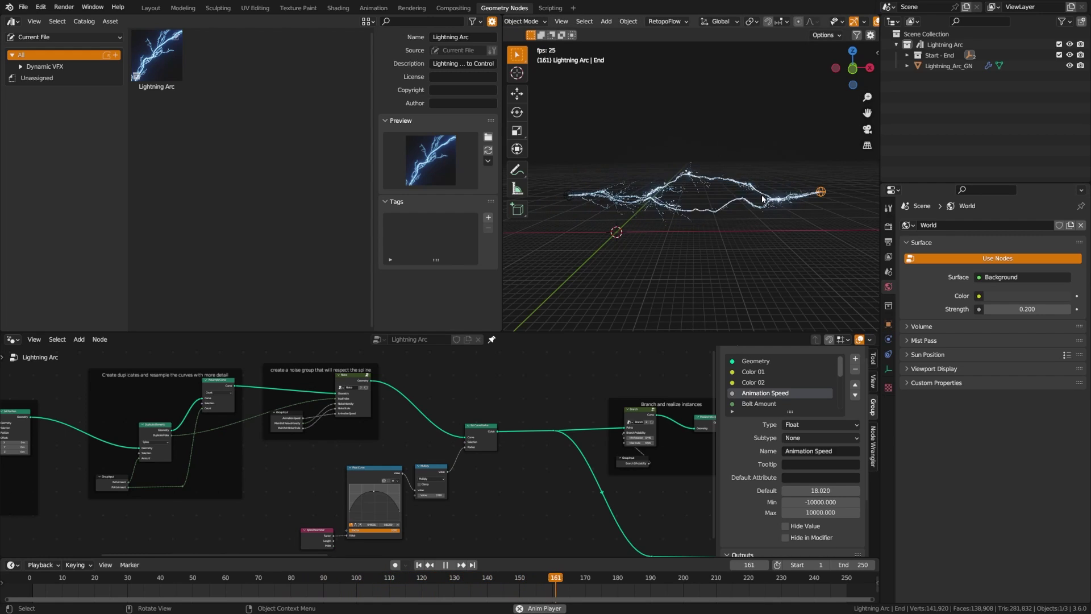
left_click(699, 205)
In the Lightning Arc modifier, set Color 01 to green and Color 02 to yellow
left_click(888, 340)
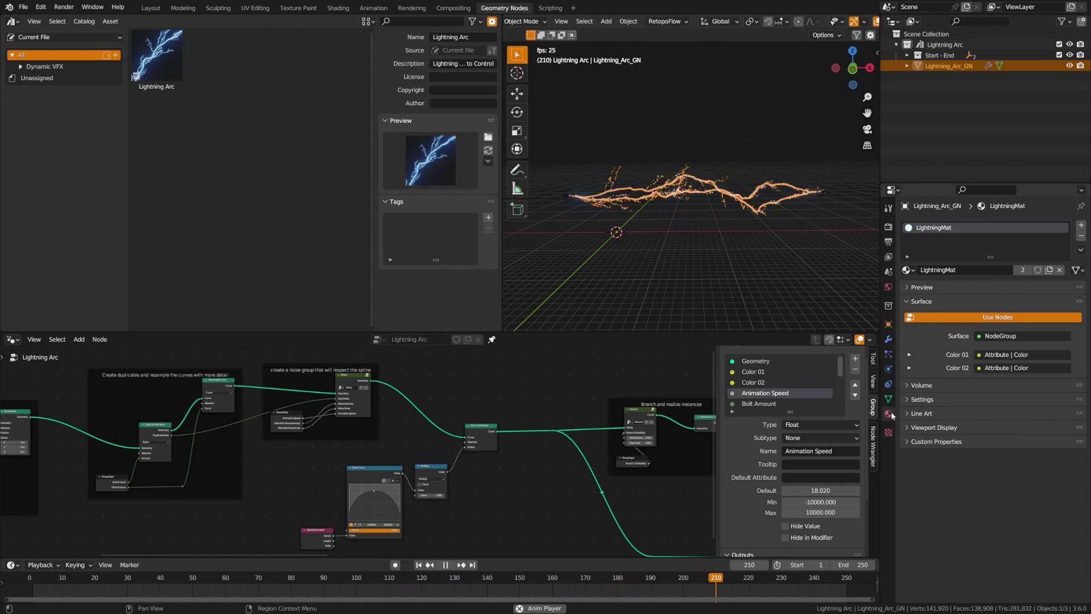
left_click(969, 267)
left_click(978, 272)
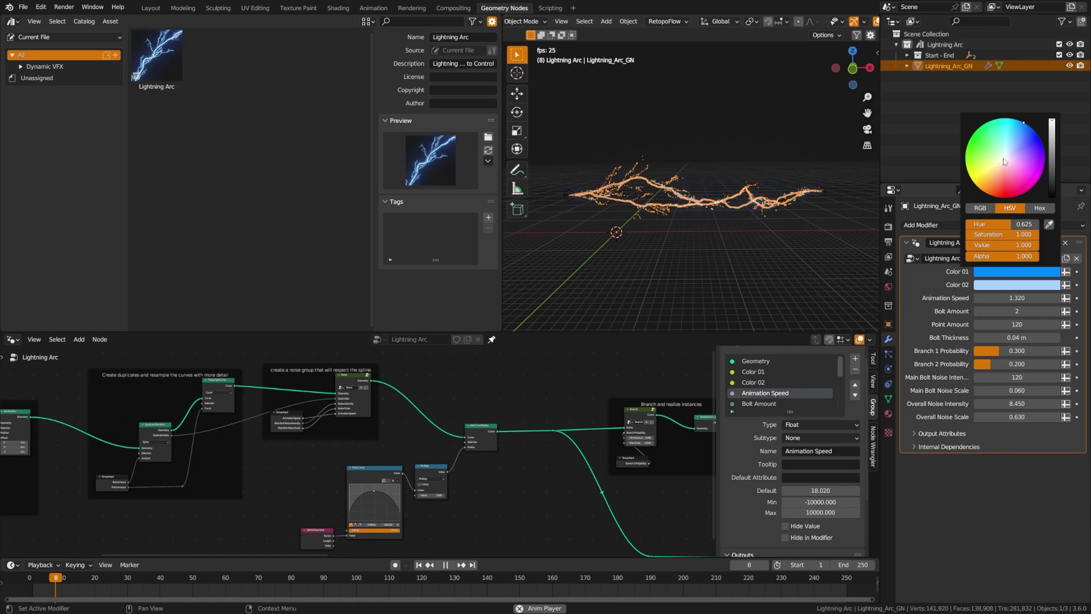
left_click(1003, 204)
left_click(1018, 285)
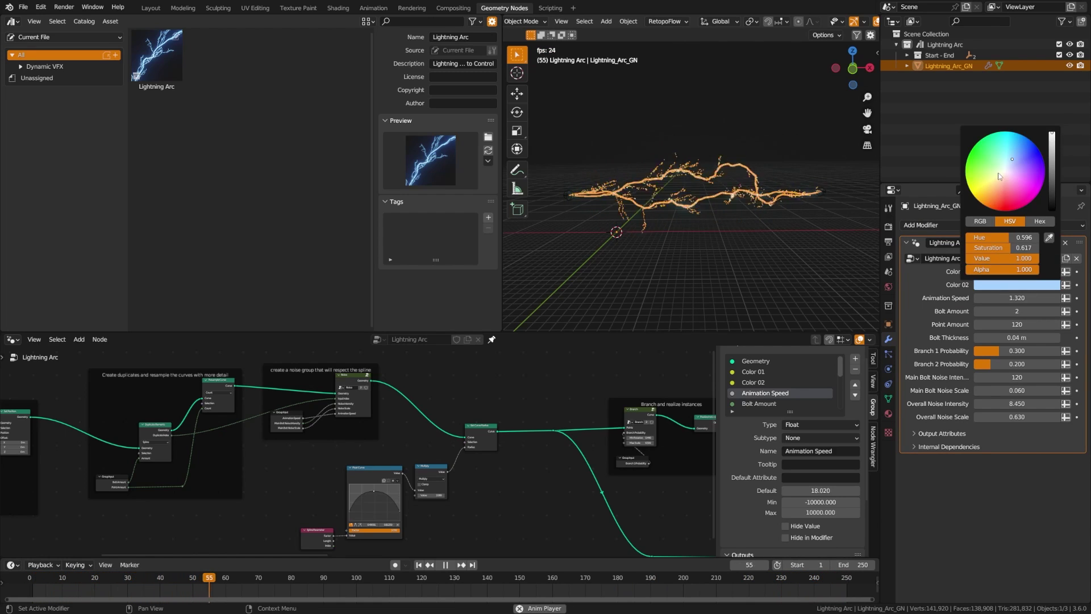
left_click(1007, 190)
Raise Bolt Amount from 2 to 5 and stop playback
scroll(734, 234, "up", 4)
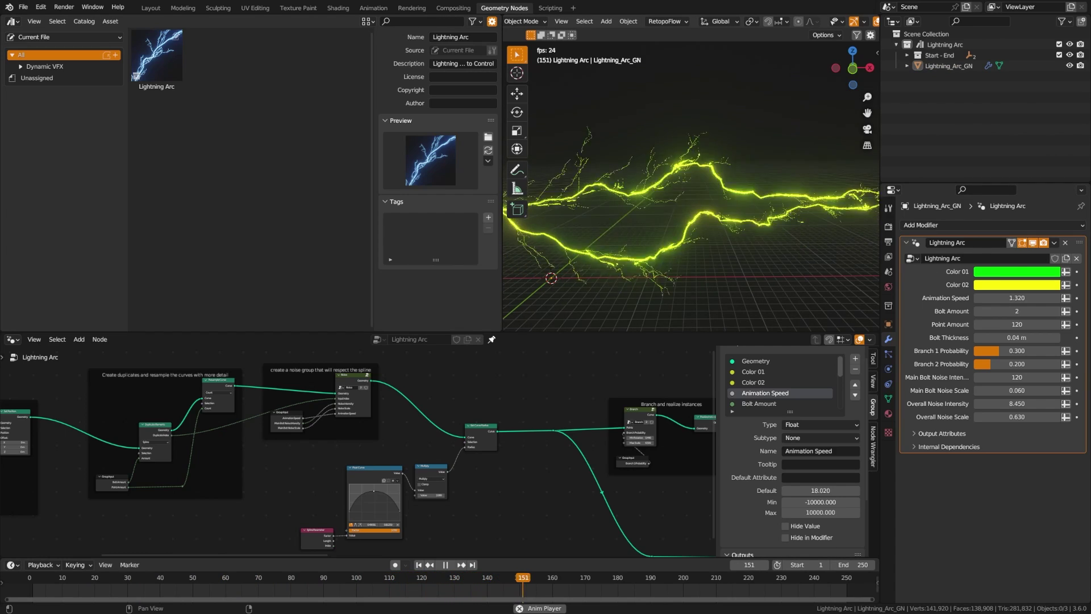
left_click(1058, 312)
left_click(1058, 311)
left_click(1058, 312)
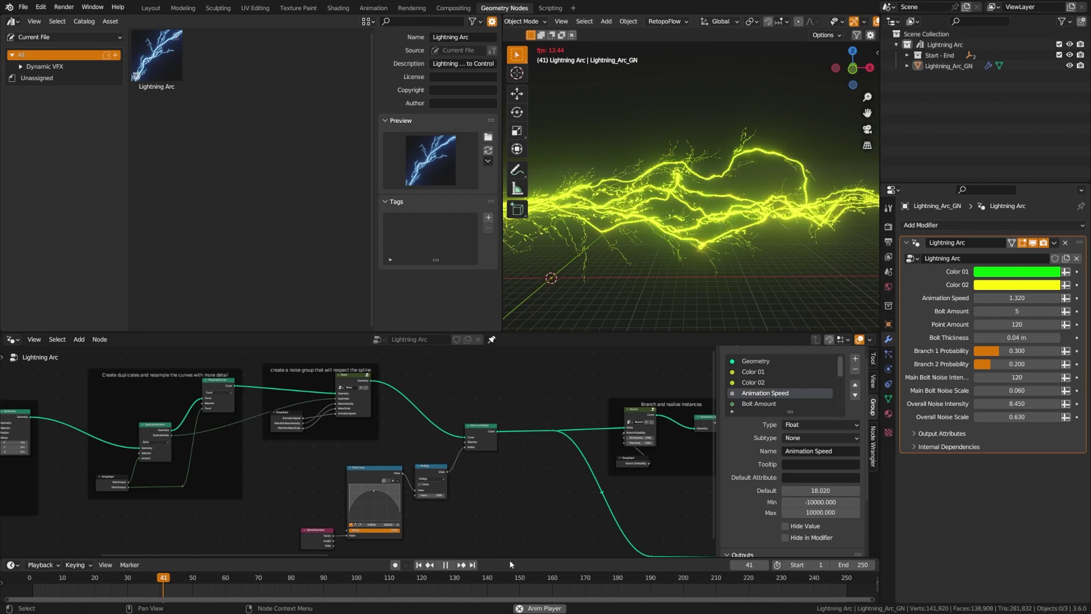
key("space")
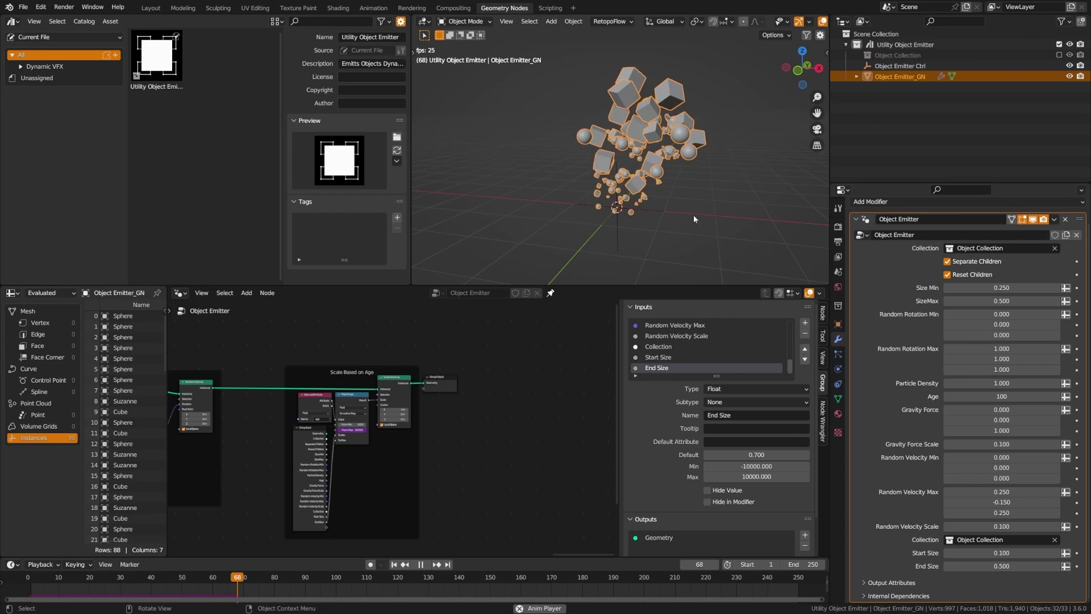
Try moving the Object Emitter Ctrl empty, then view Object Emitter_GN's modifier and stop playback
left_click(618, 227)
key("g")
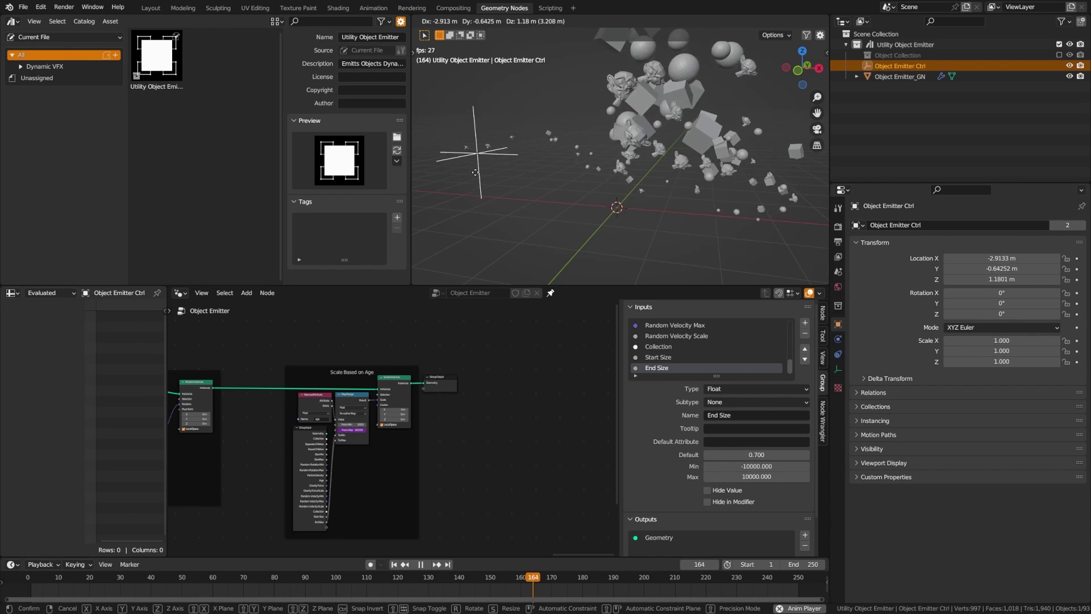
key("Escape")
left_click(941, 76)
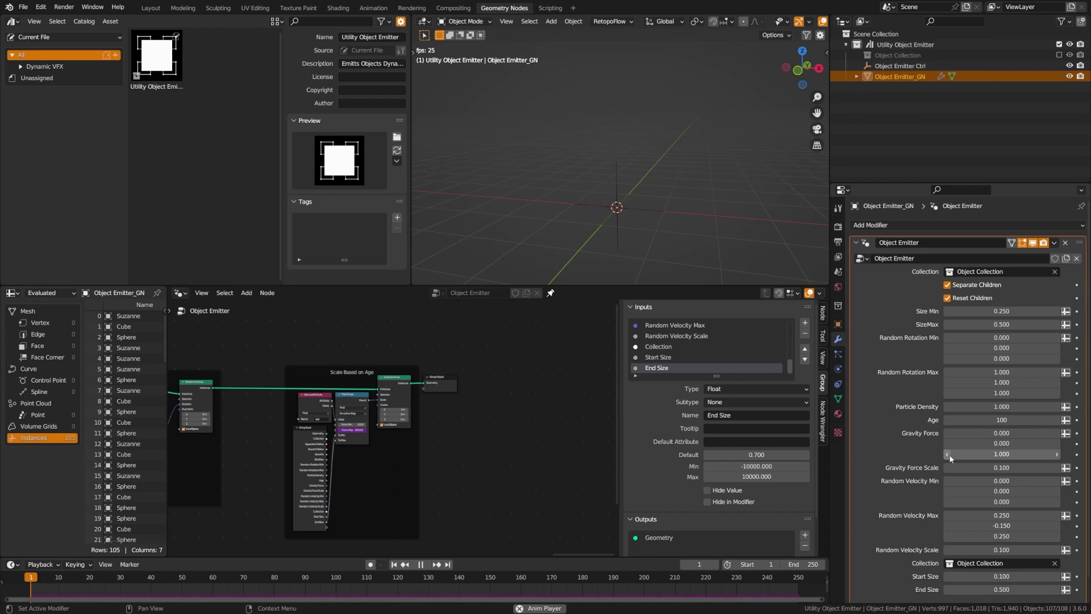
left_click(421, 568)
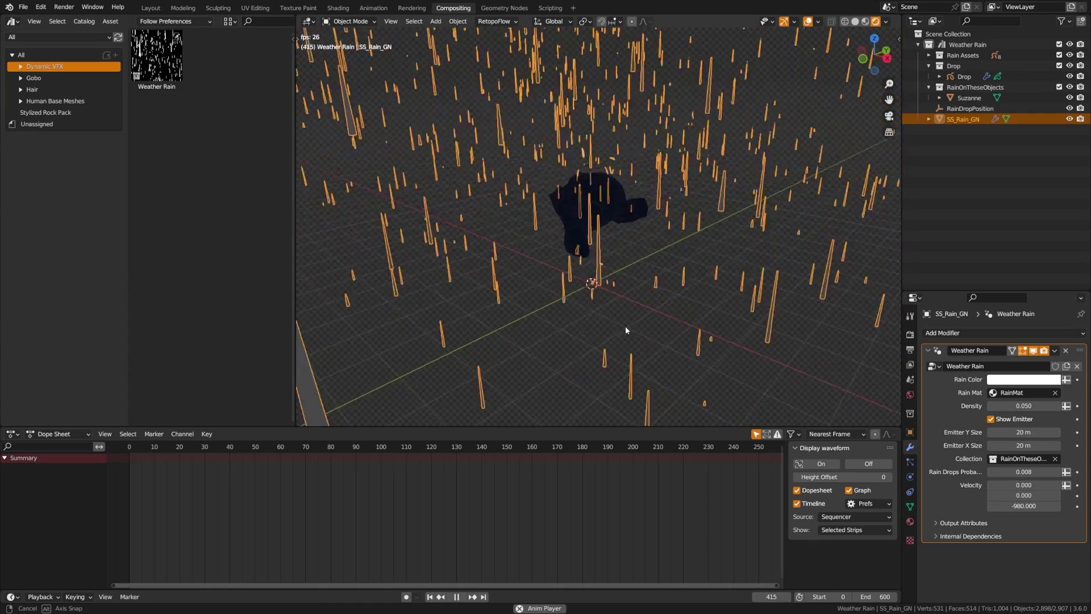
Switch to solid shading, select SS_Rain_GN, toggle the rain emitter plane's visibility, and return to frame 0
key("alt+a")
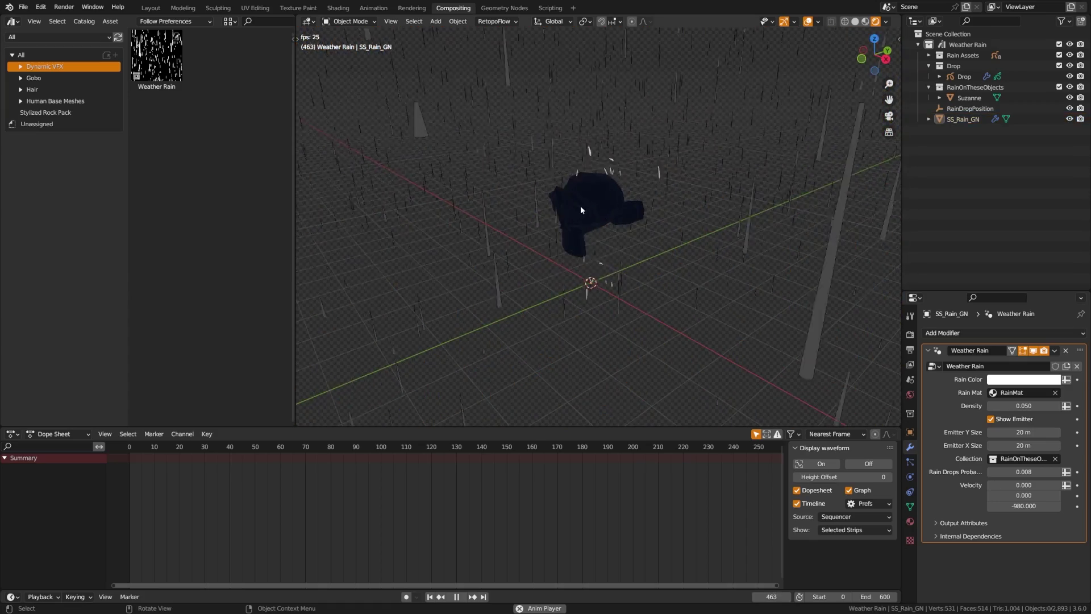
middle_click_drag(581, 206, 598, 206)
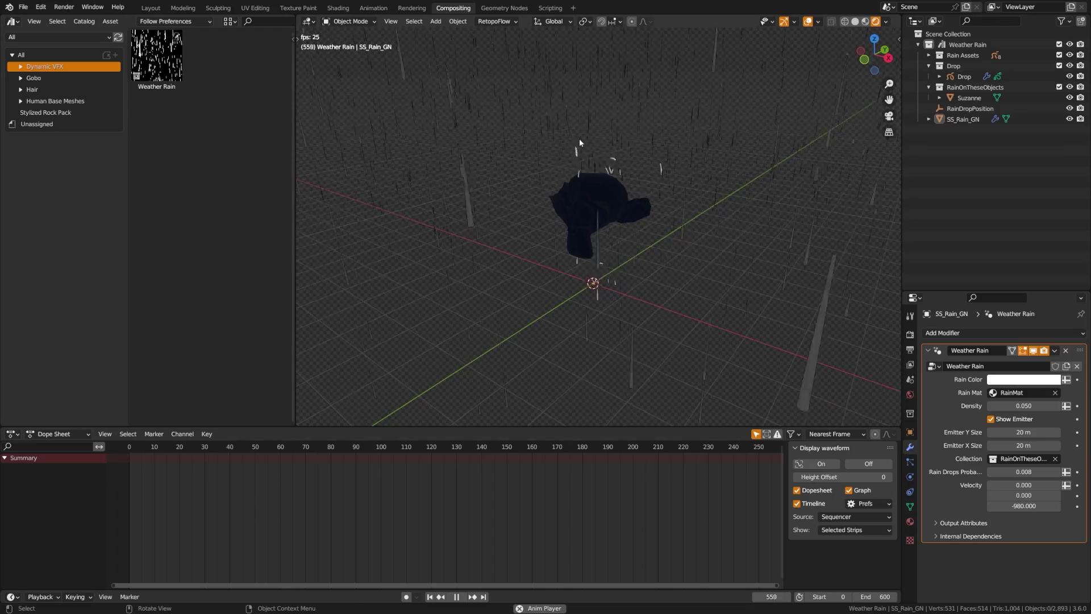
scroll(580, 142, "down", 8)
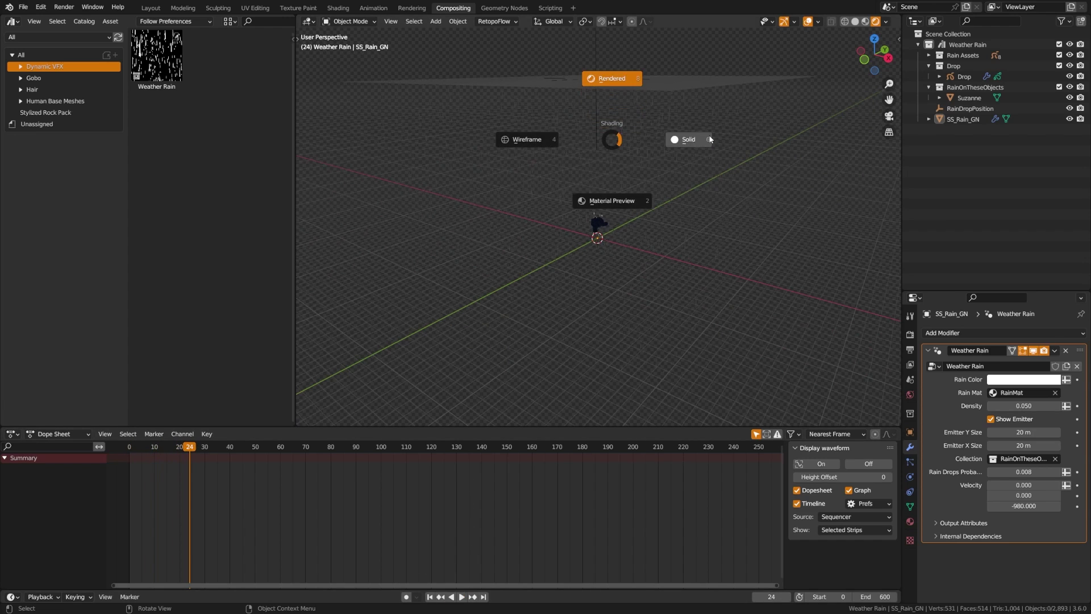
left_click(710, 139)
left_click(702, 123)
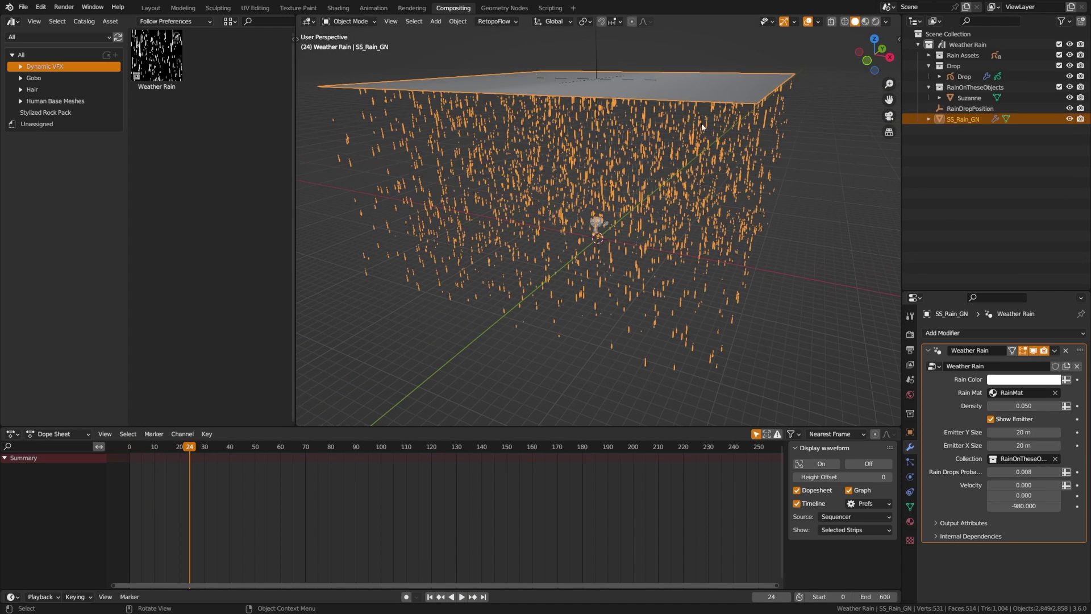
left_click(992, 419)
left_click(992, 420)
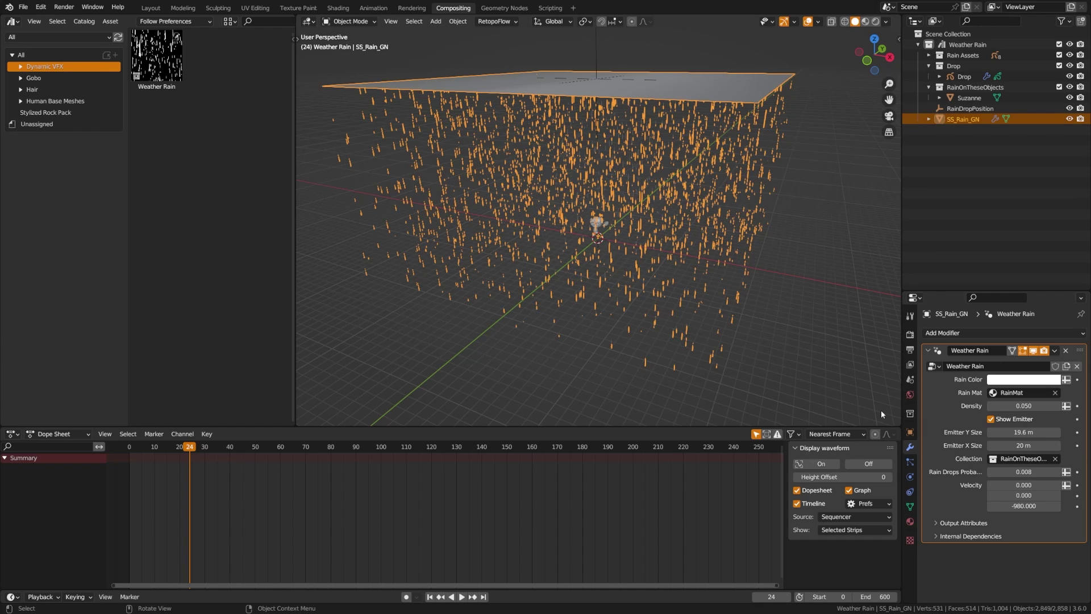
scroll(623, 308, "up", 6)
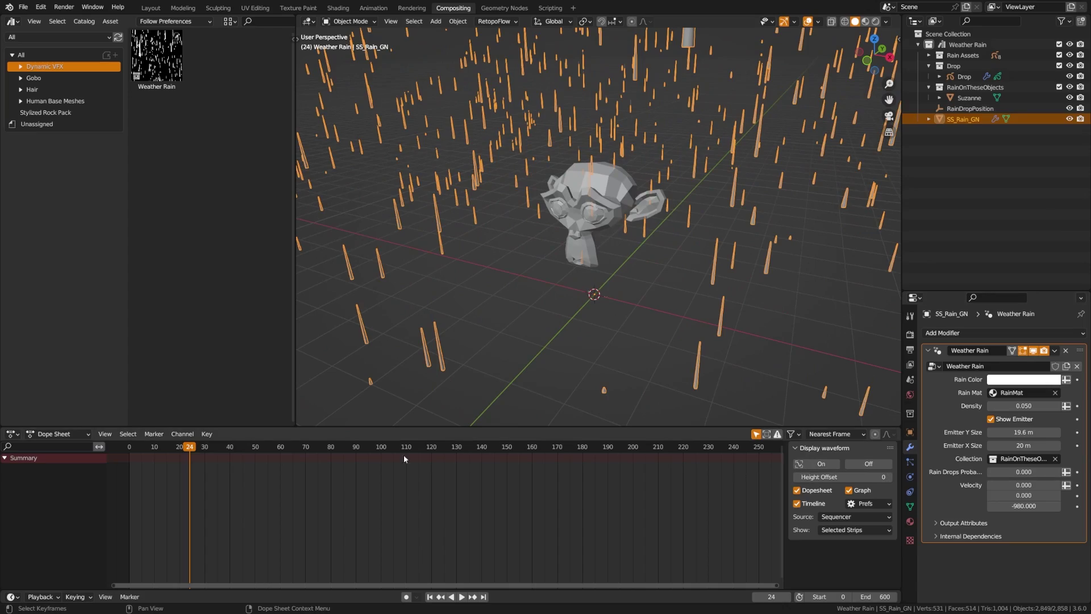
left_click(441, 597)
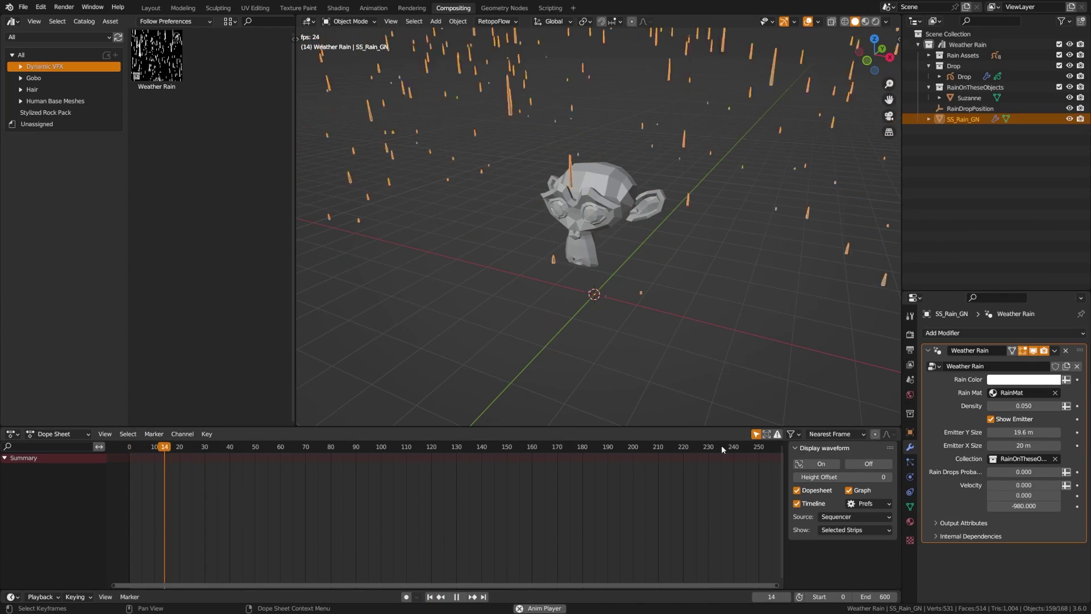
Raise Rain Drops Probability to 0.029, stop playback, and orbit over the rain area
mouse_move(1011, 471)
left_mouse_down()
mouse_move(1023, 472)
mouse_move(1014, 472)
left_mouse_up()
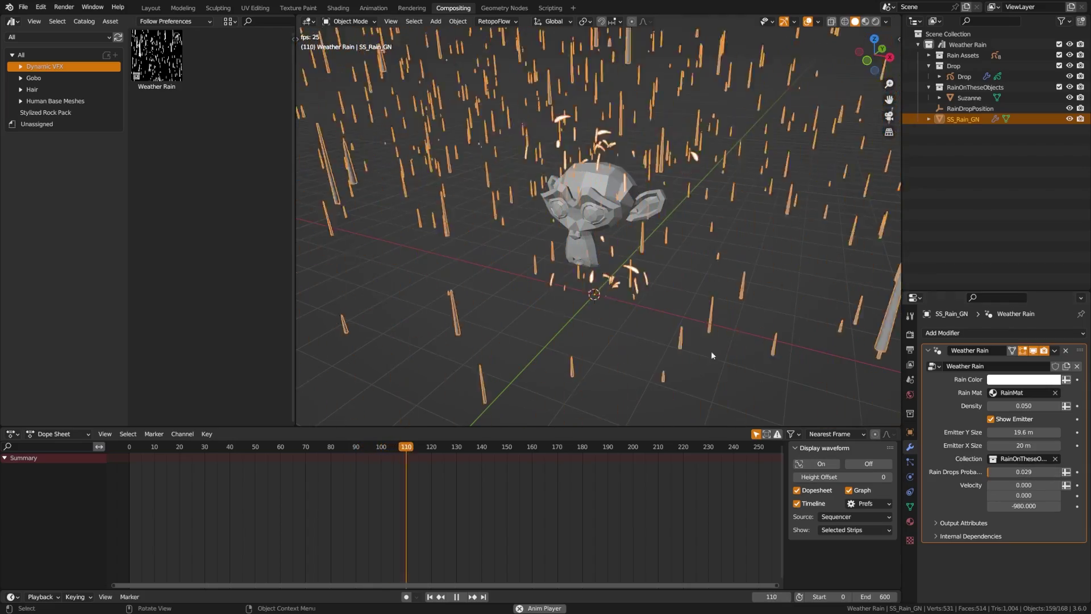
key("space")
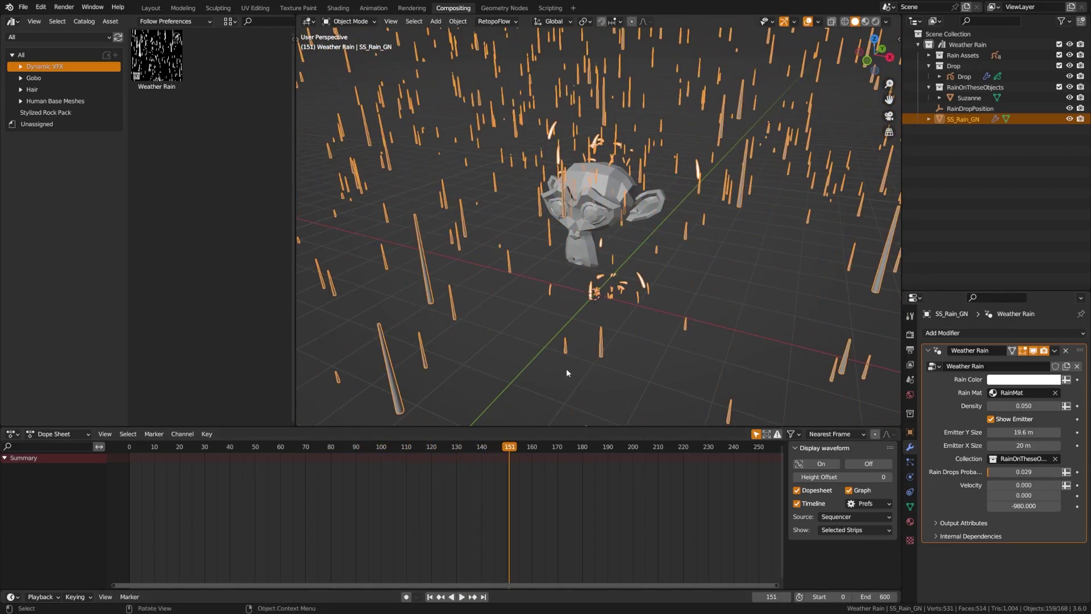
scroll(567, 370, "down", 5)
middle_click_drag(567, 370, 553, 317)
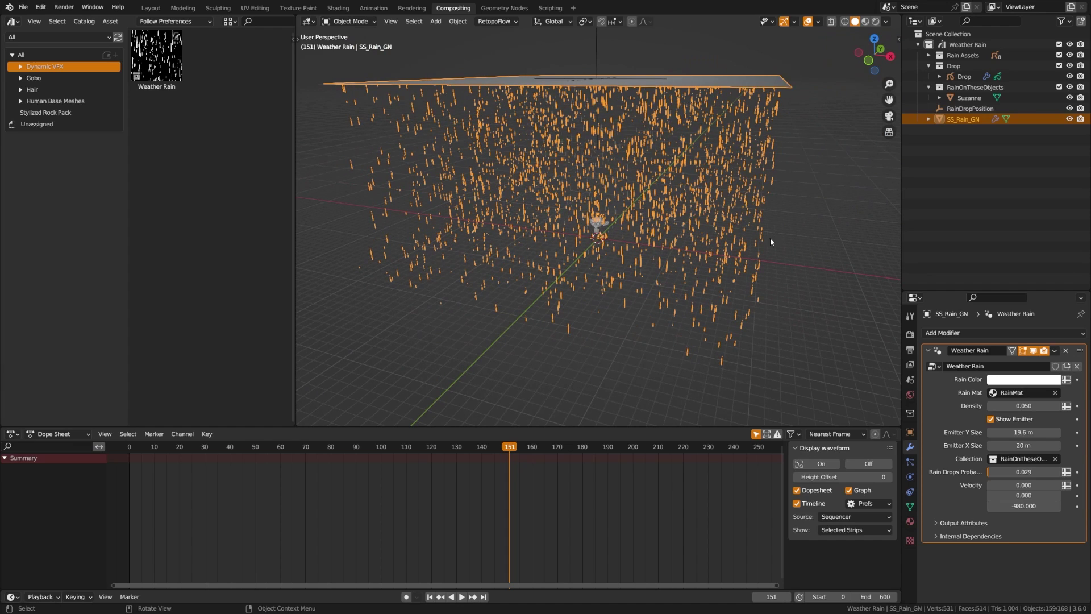
middle_click_drag(611, 268, 647, 276)
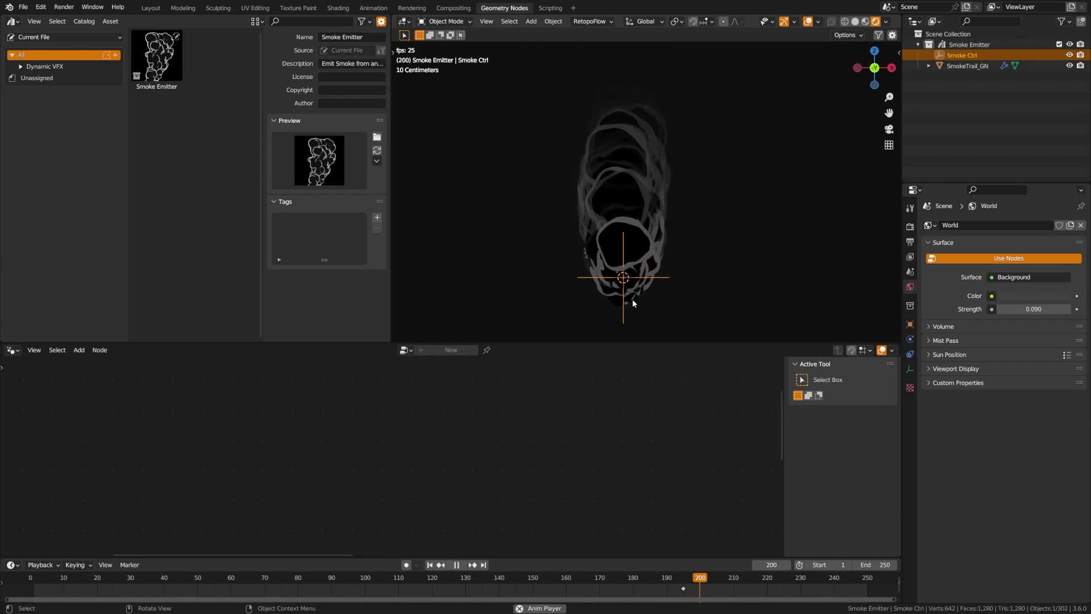
Move Smoke Ctrl to a new spot so the trail follows, then show SmokeTrail_GN's modifier inputs
key("g")
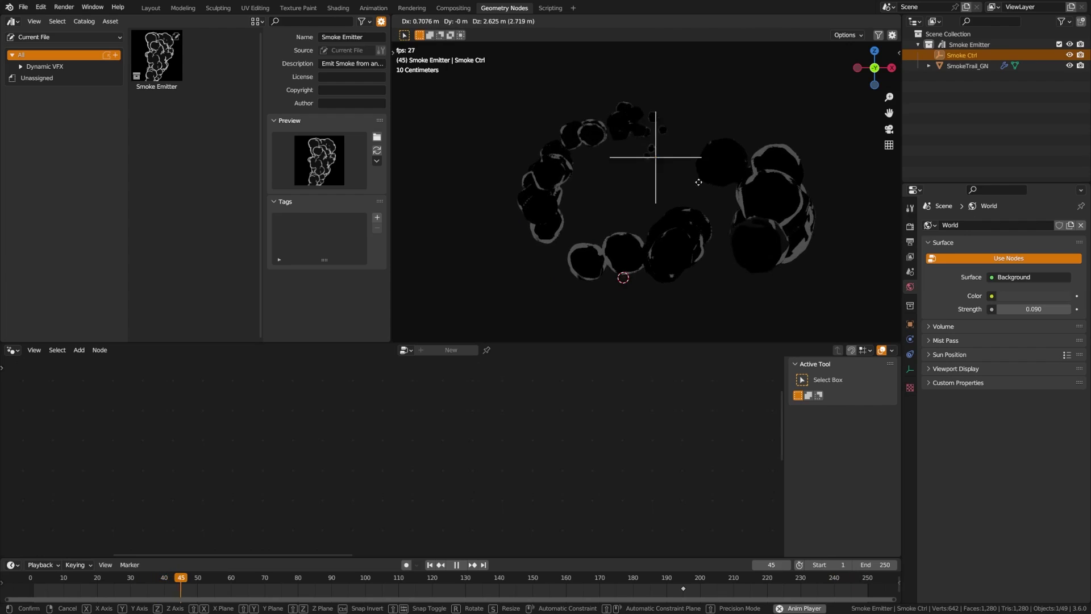
left_click(603, 239)
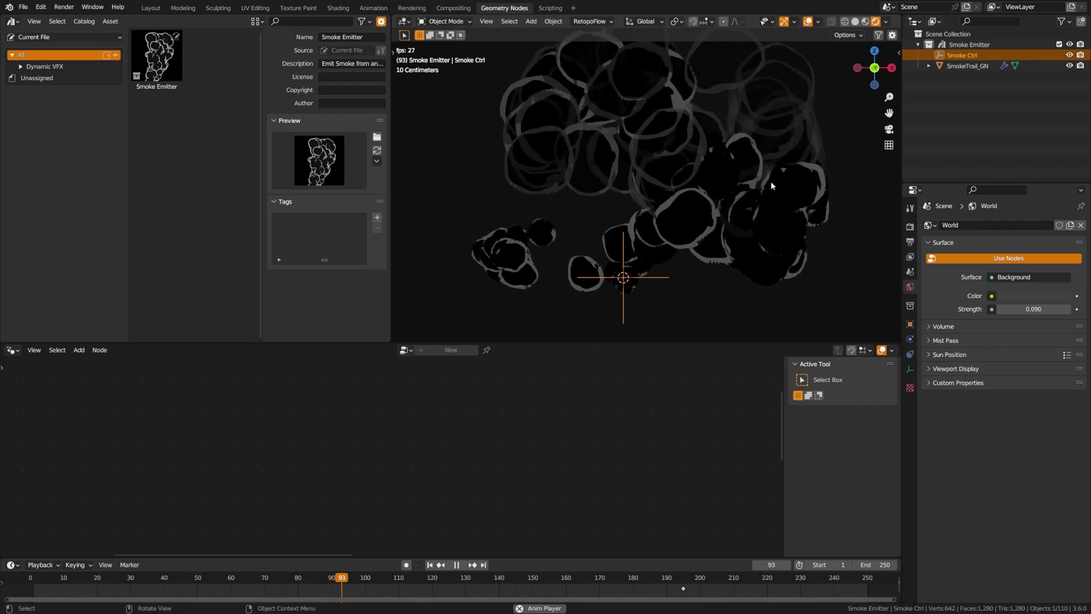
left_click(779, 268)
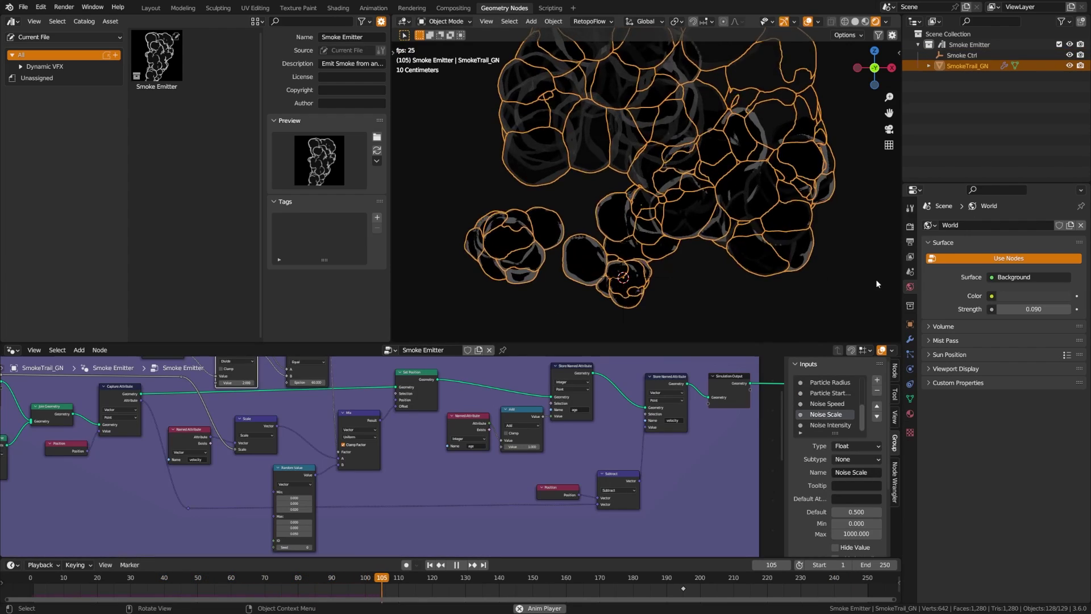
left_click(910, 339)
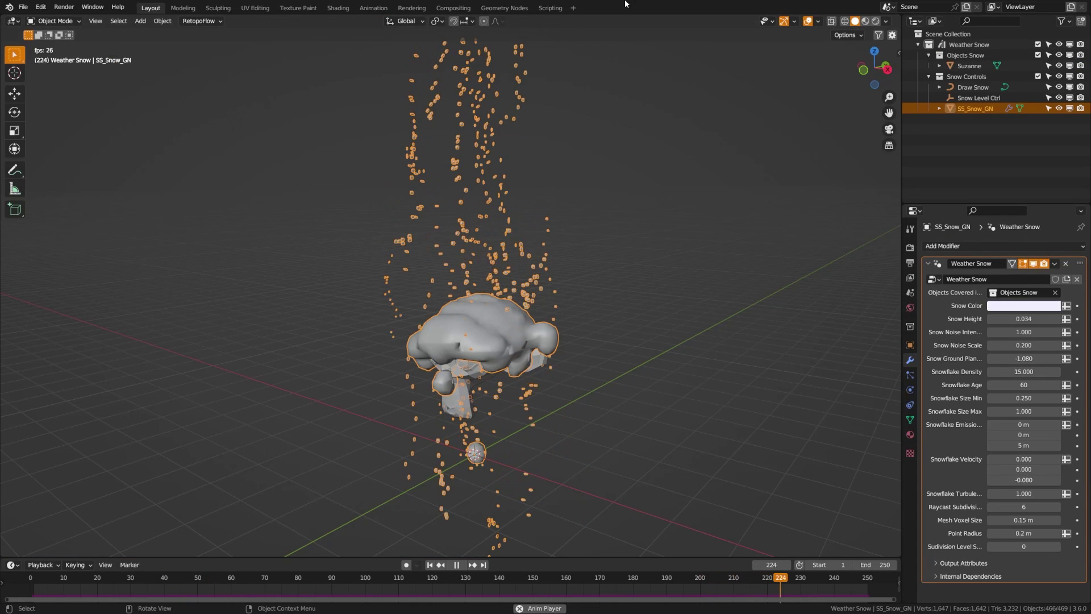
Duplicate Suzanne and place the copy below and to the side of the original
scroll(531, 267, "down", 5)
left_click(536, 291)
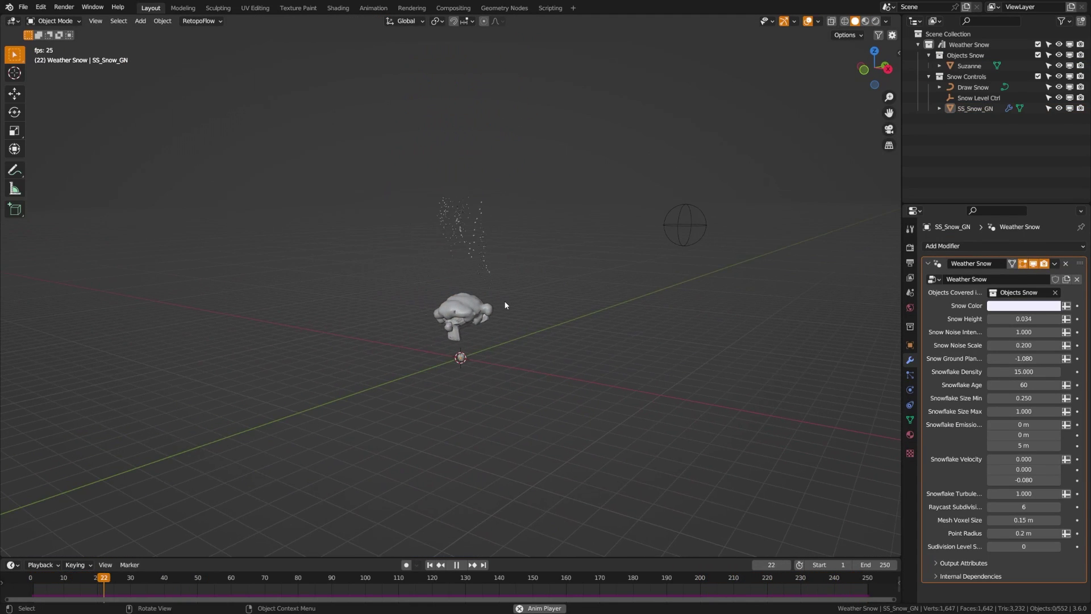
scroll(505, 305, "up", 5)
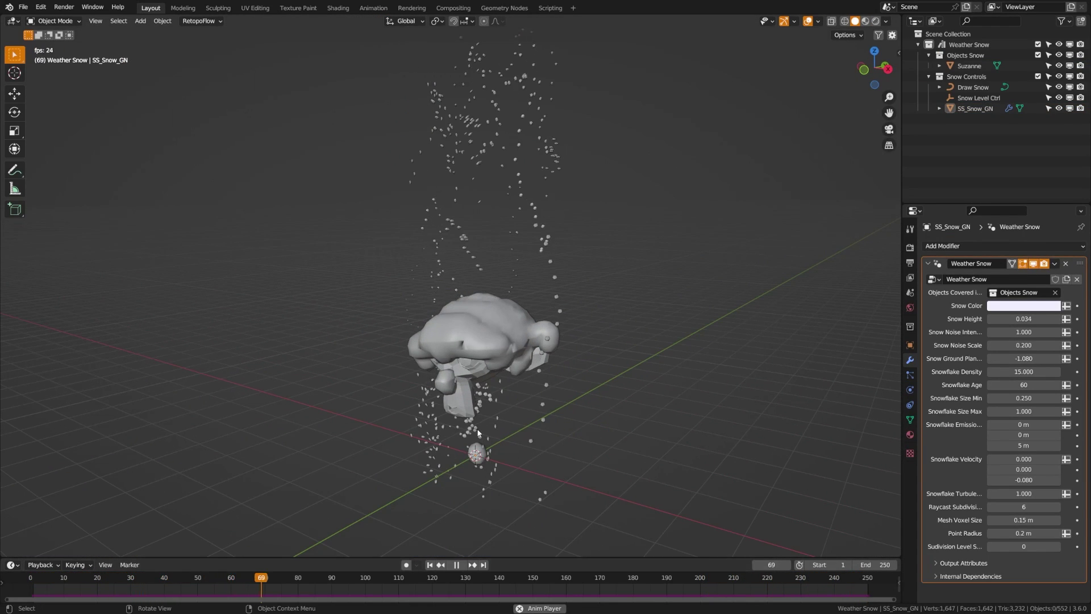
left_click(469, 381)
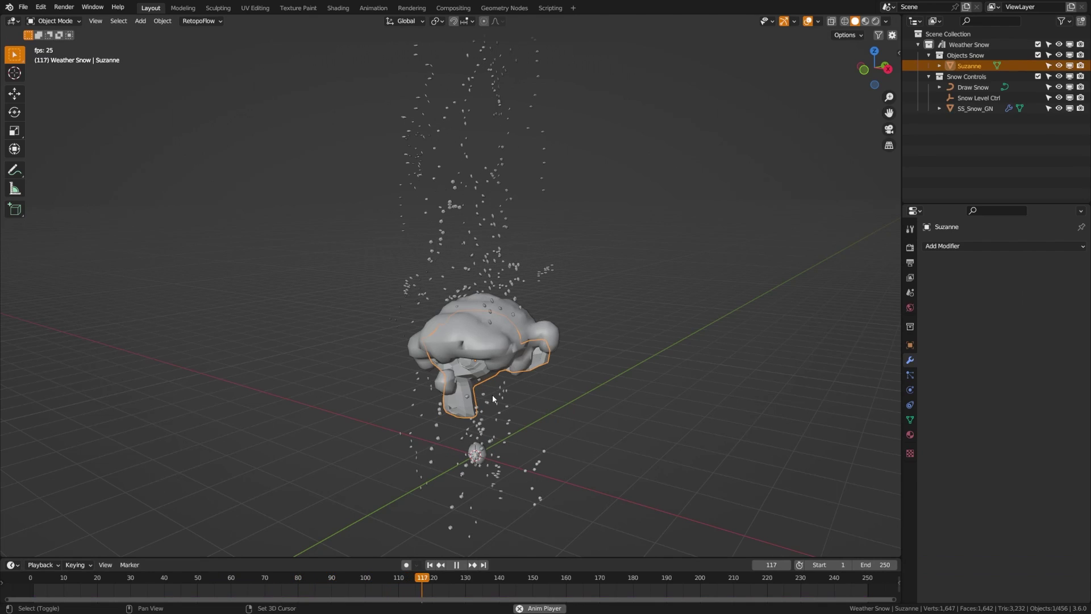
key("shift+d")
key("z")
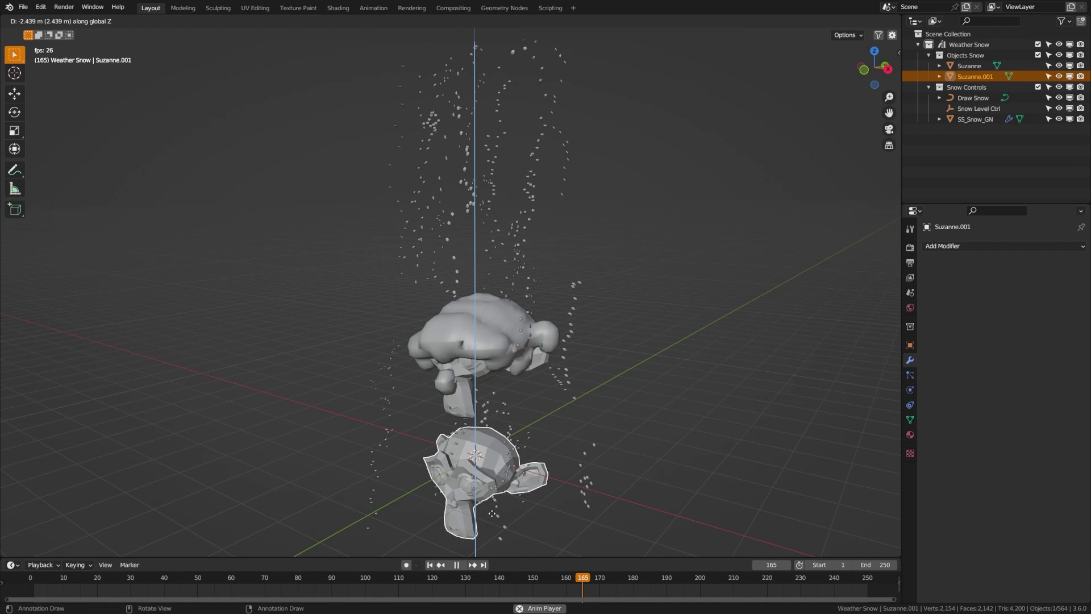
left_click(493, 497)
middle_click_drag(492, 497, 490, 422)
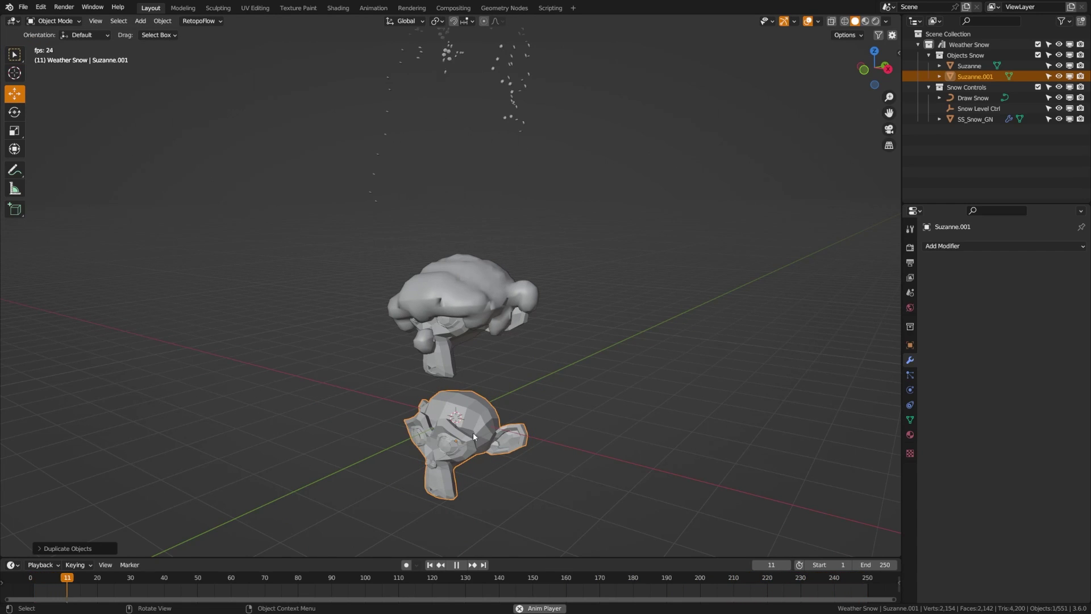
key("g")
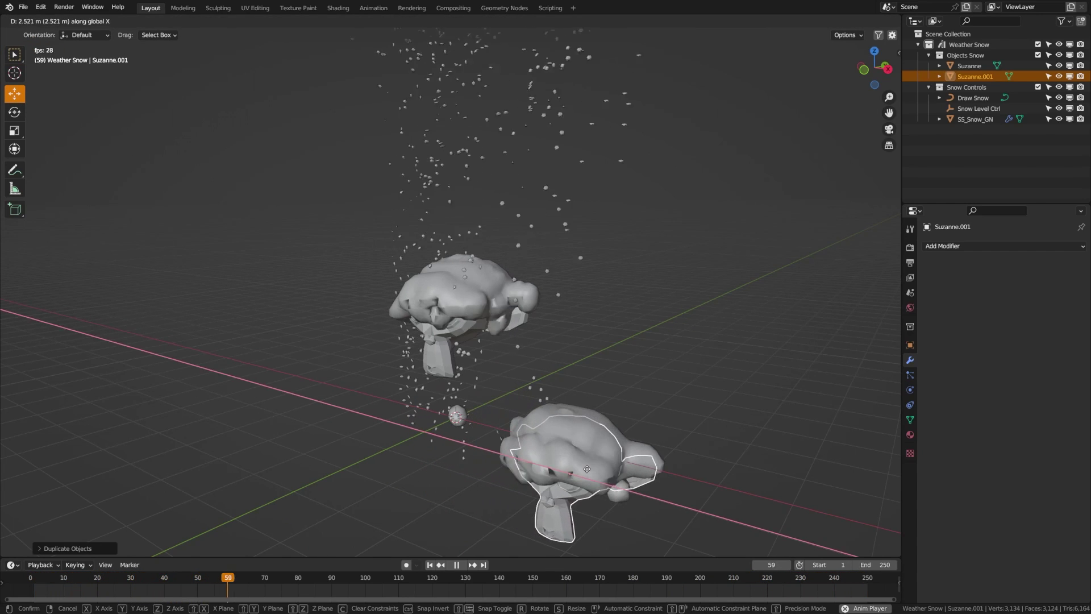
left_click(530, 435)
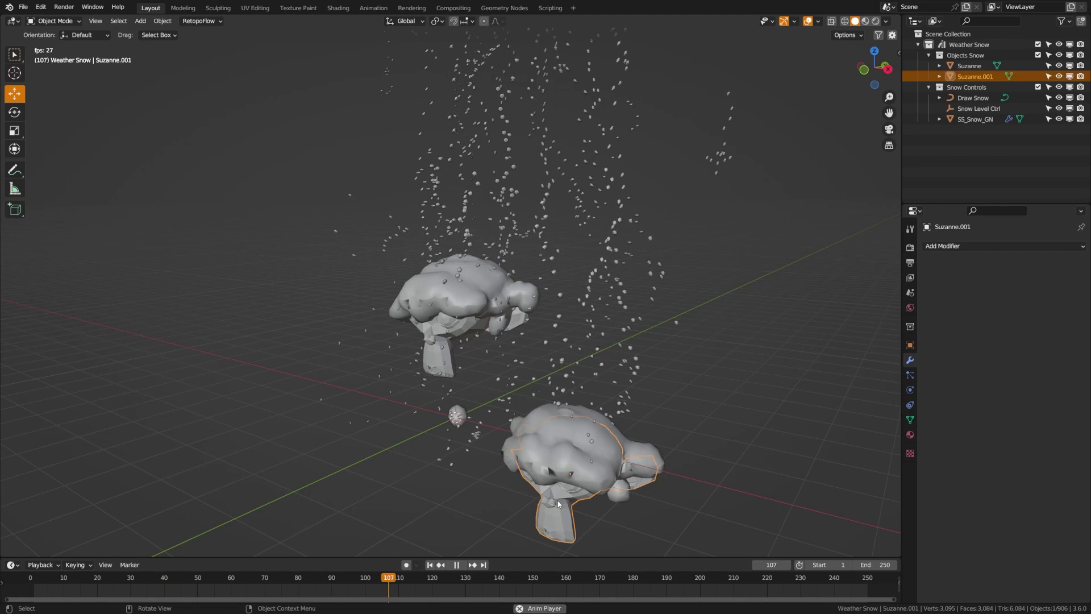
Raise SS_Snow_GN's Snow Height to 0.124 and orbit to inspect the thicker snow
left_click(489, 311)
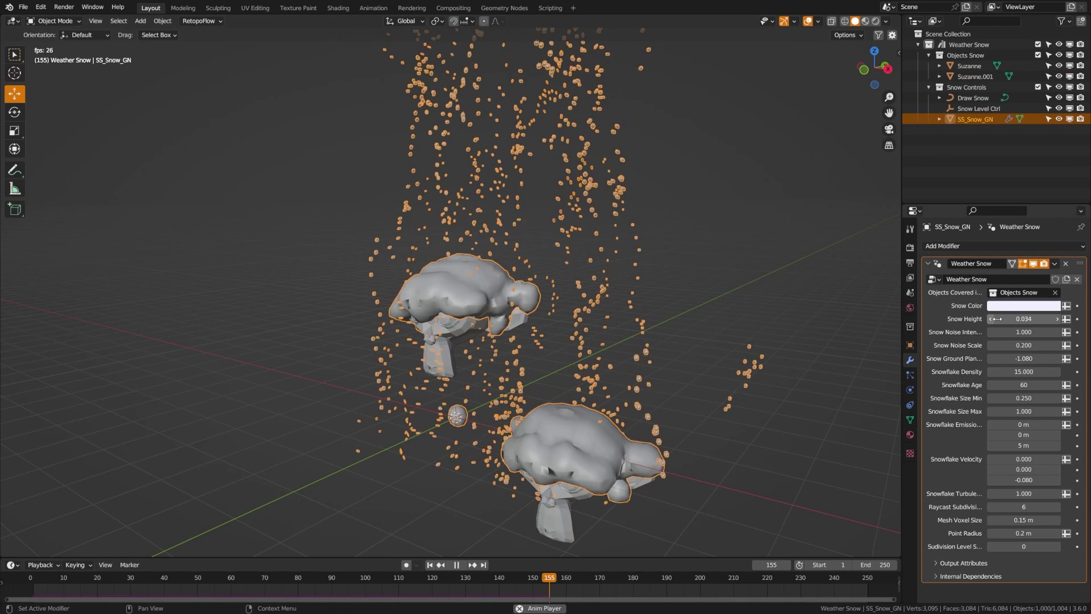
left_click_drag(1024, 319, 1057, 319)
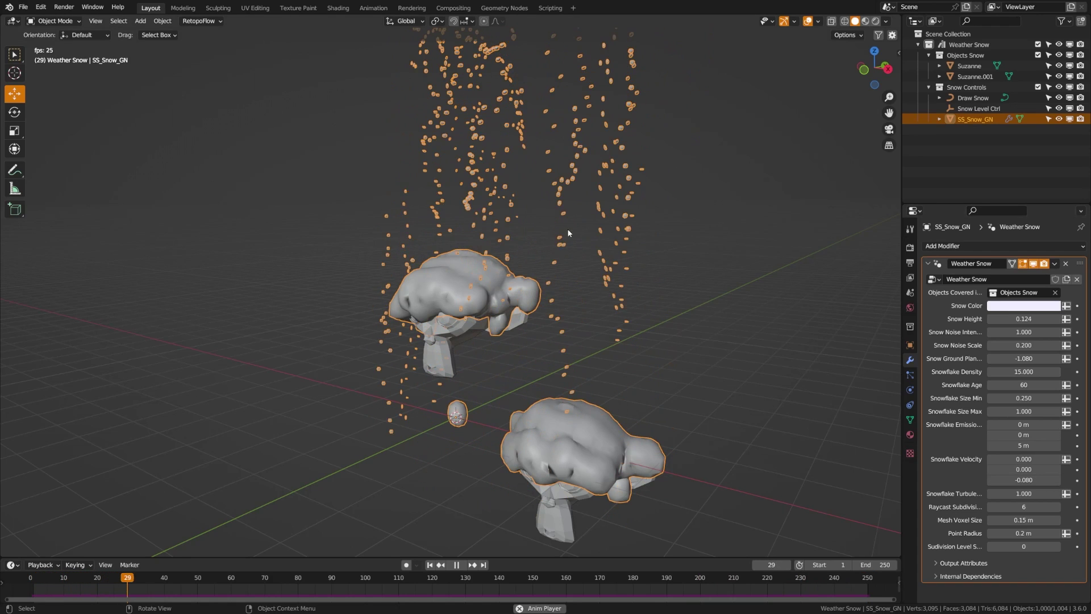
scroll(568, 233, "down", 5)
middle_click_drag(570, 234, 414, 230)
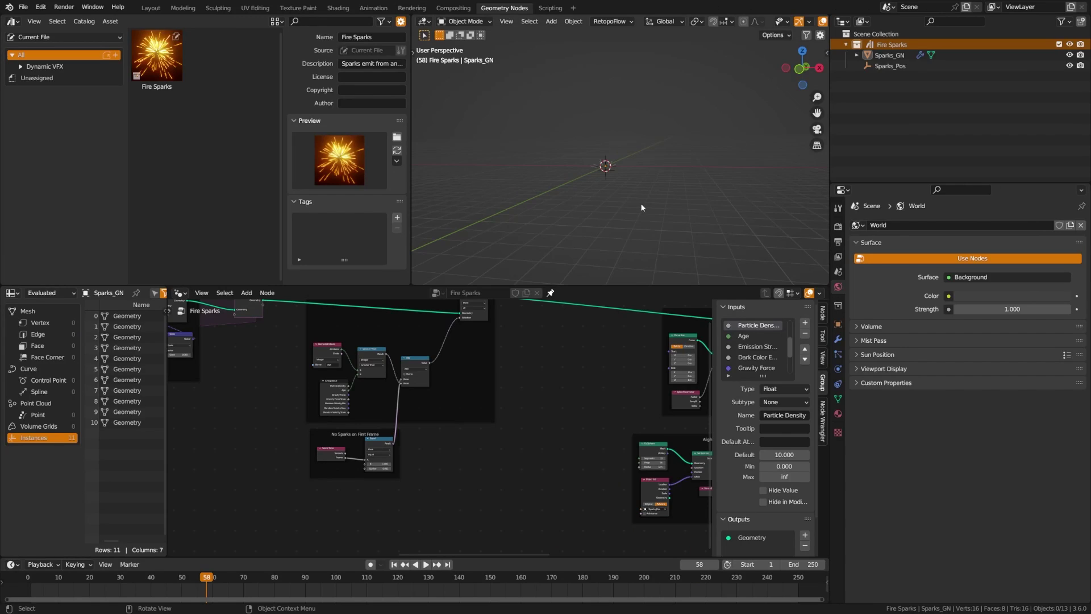
Play the sparks in Rendered shading with the World Color value set to 0 (black)
left_click(671, 136)
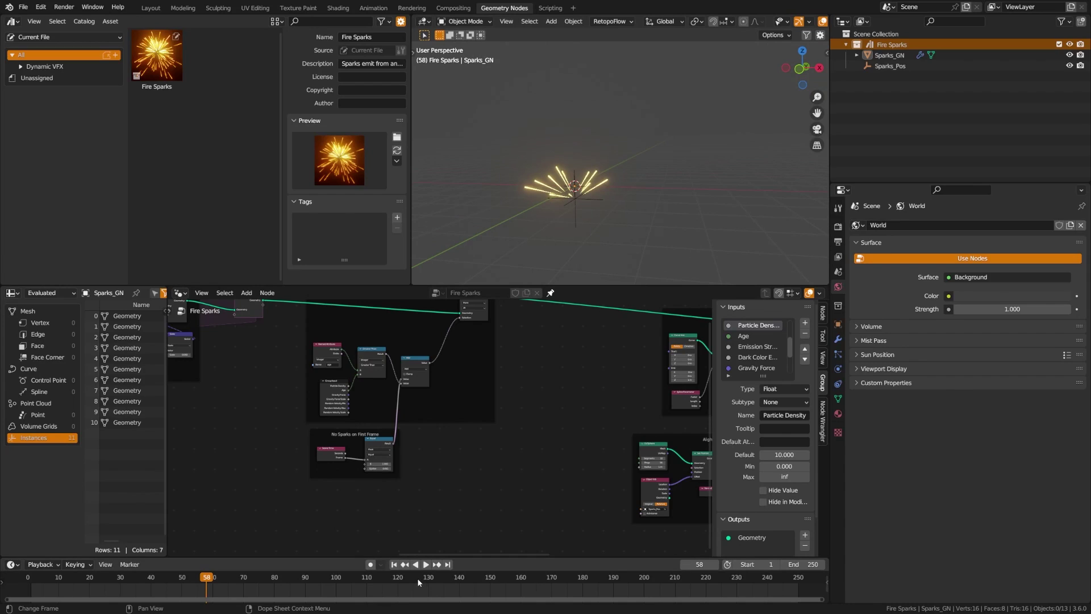
key("KP_Decimal")
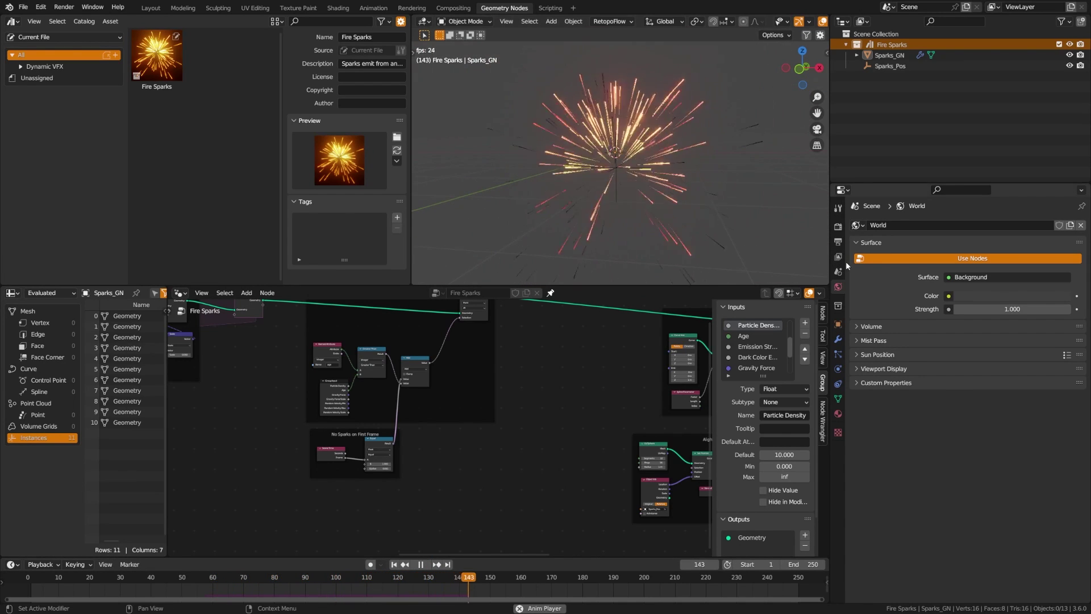
left_click(1044, 294)
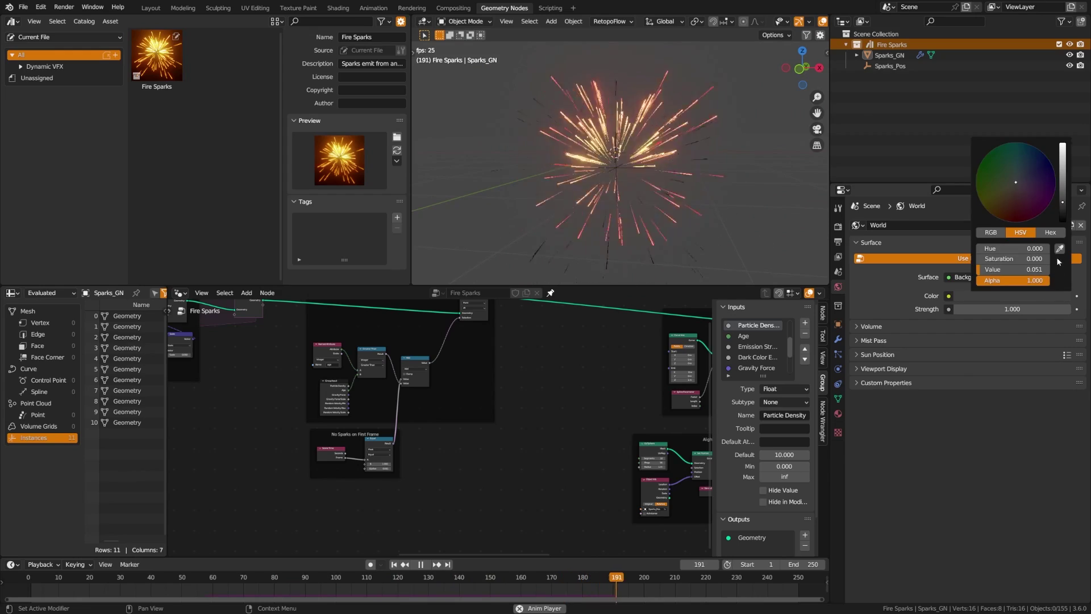
left_click_drag(1063, 202, 1062, 222)
Move the Sparks_Pos emitter, then show Sparks_GN's modifier settings
left_click(890, 66)
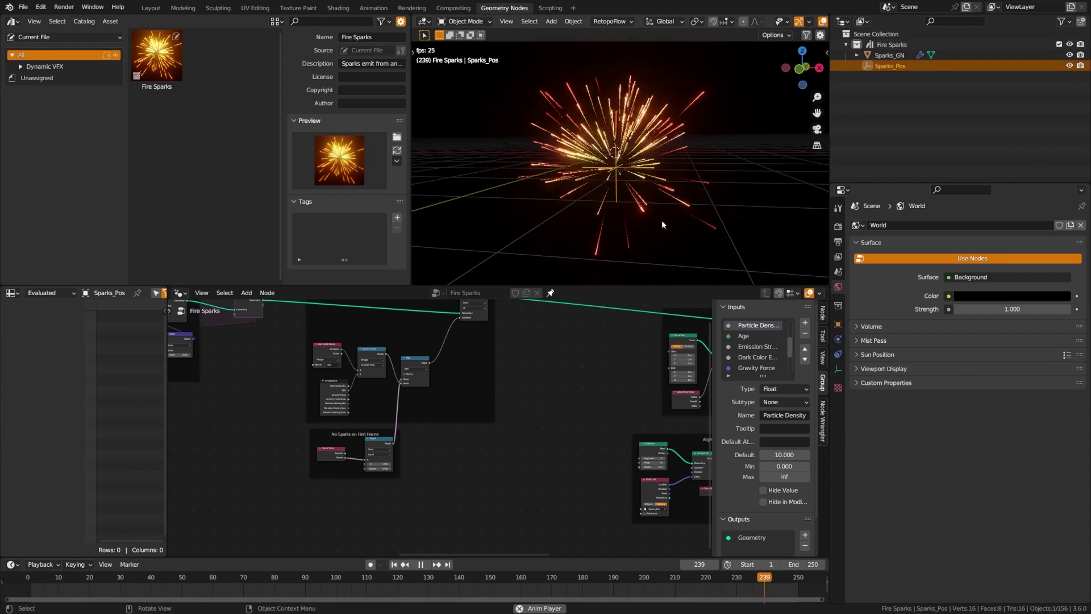
key("g")
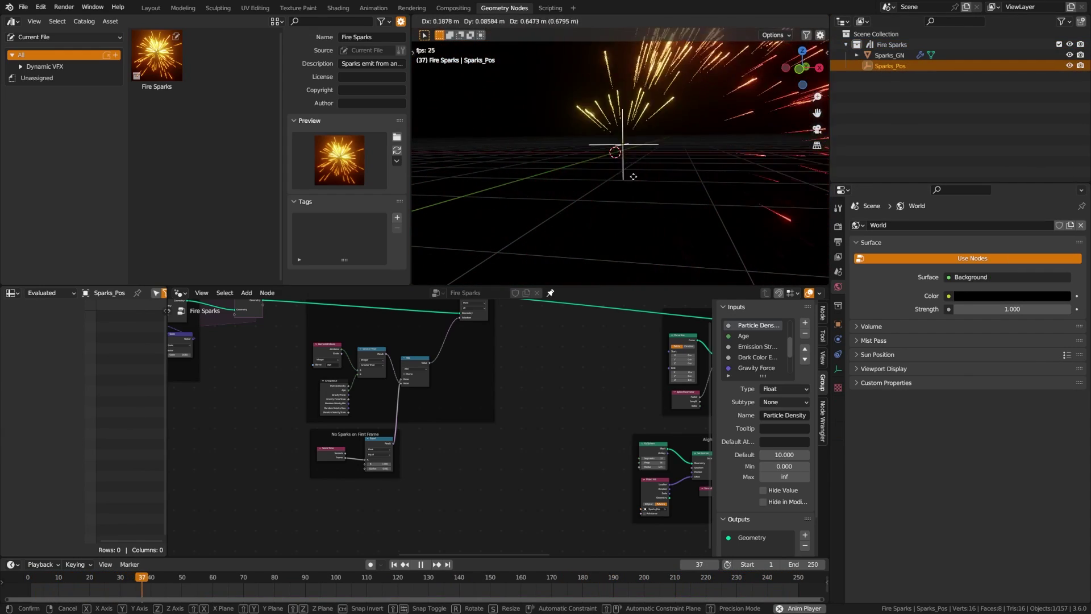
left_click(648, 167)
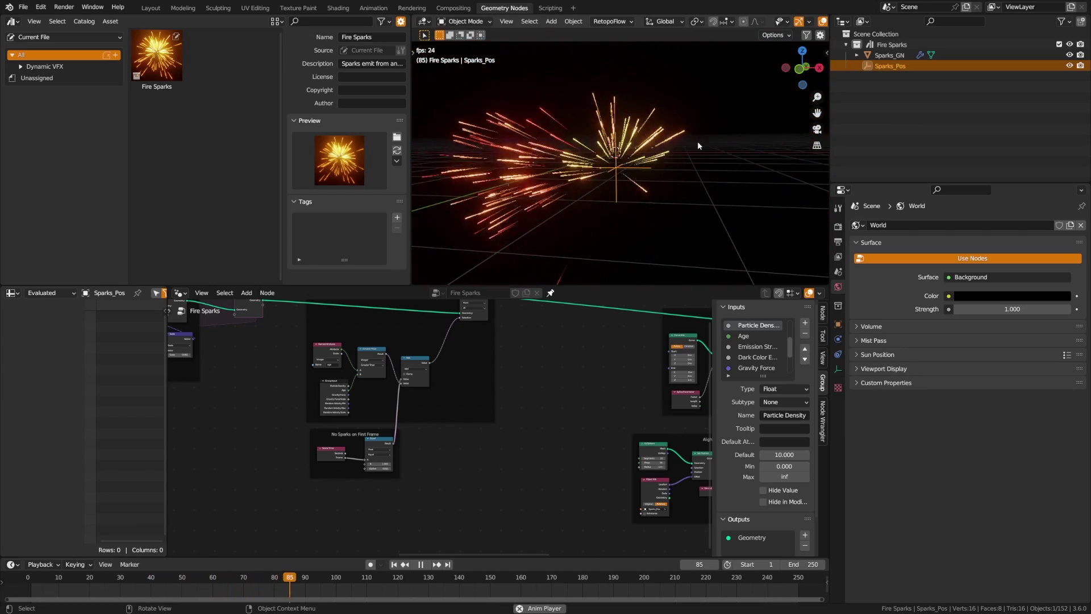
left_click(890, 55)
left_click(837, 339)
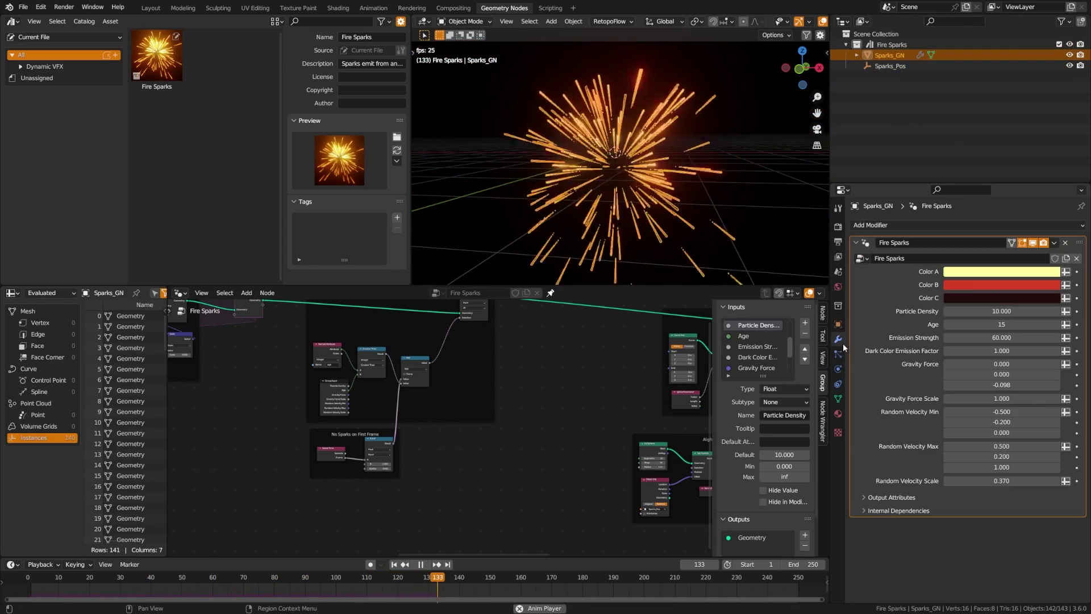